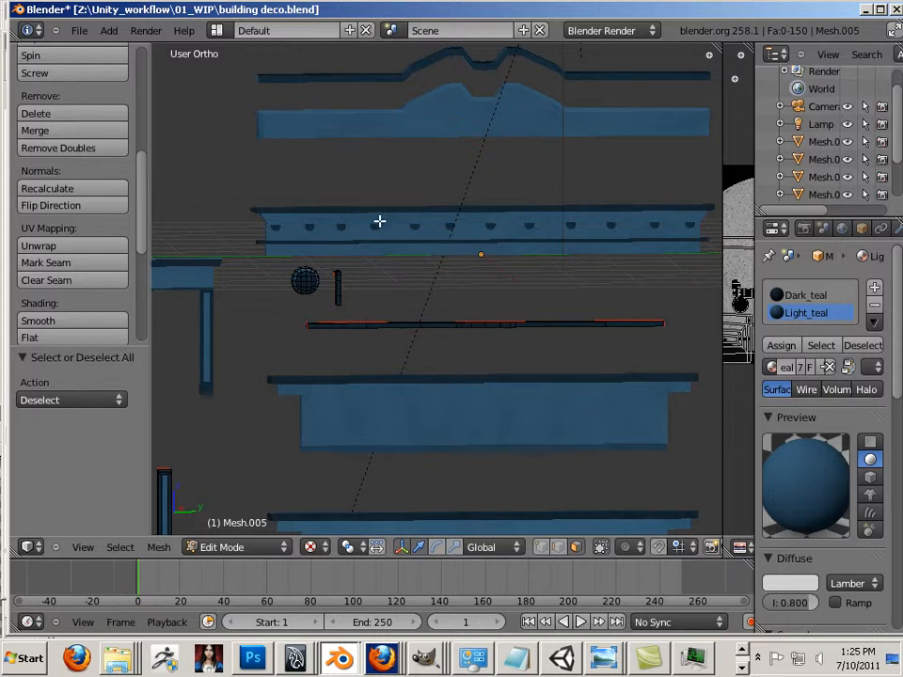
# Open the light teal panel with the curved peak in Edit Mode and save the current file.
pyautogui.scroll(-3, 372, 215)
pyautogui.scroll(2, 362, 207)
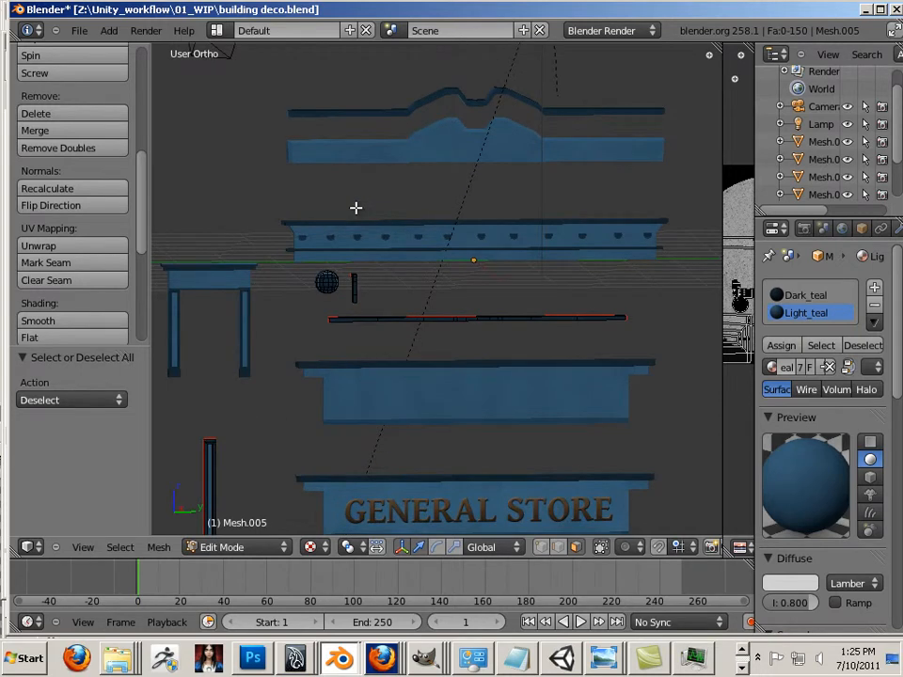
pyautogui.press('Tab')
pyautogui.rightClick(339, 159)
pyautogui.press('Tab')
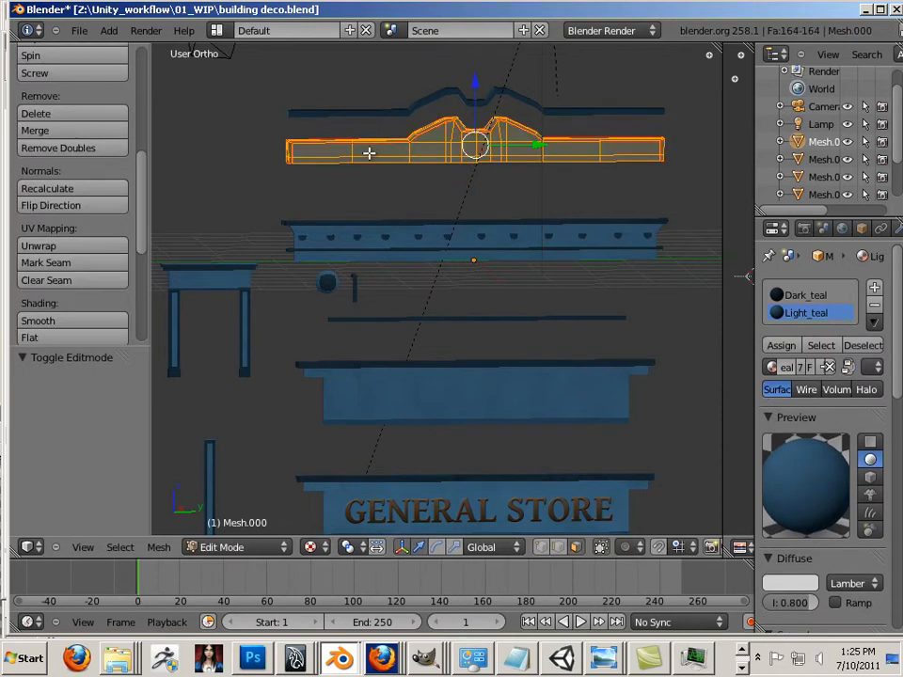
pyautogui.click(73, 31)
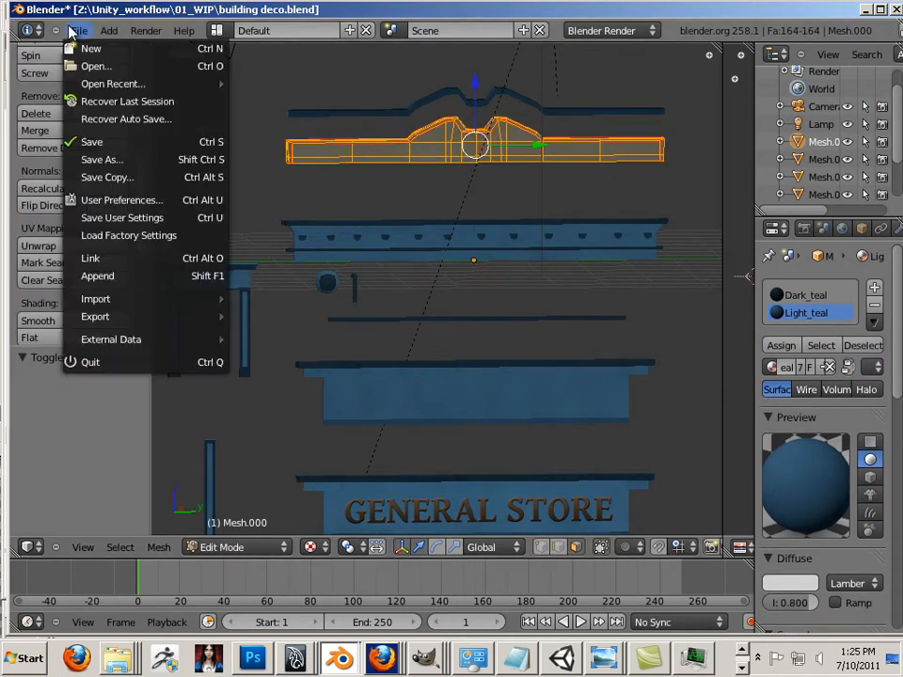
pyautogui.click(141, 143)
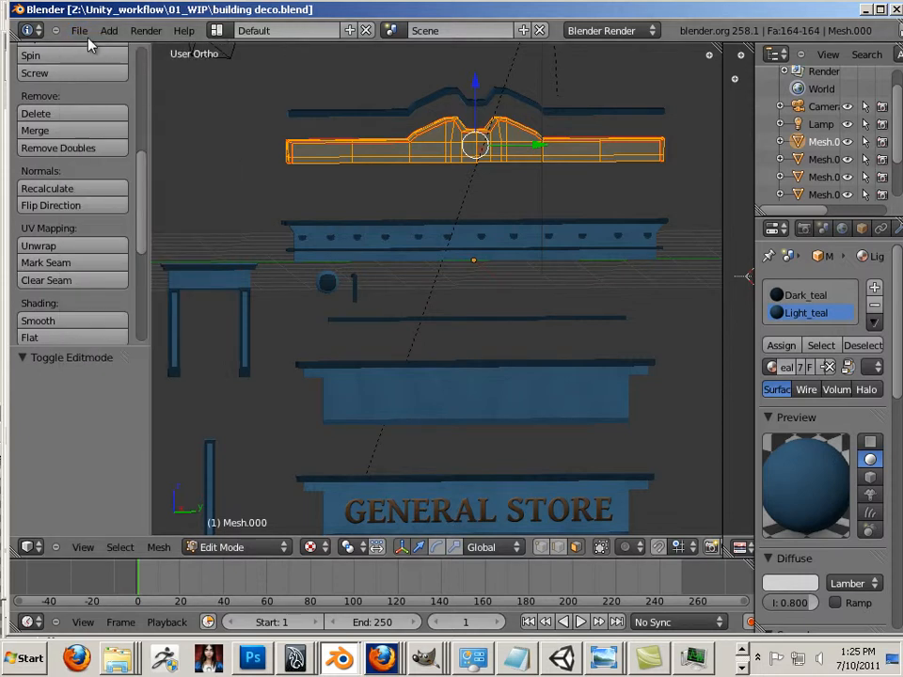
# Save the file under the new name building deco_non_reusable_mat.blend in the 01_WIP folder.
pyautogui.scroll(3, 384, 257)
pyautogui.scroll(-4, 384, 258)
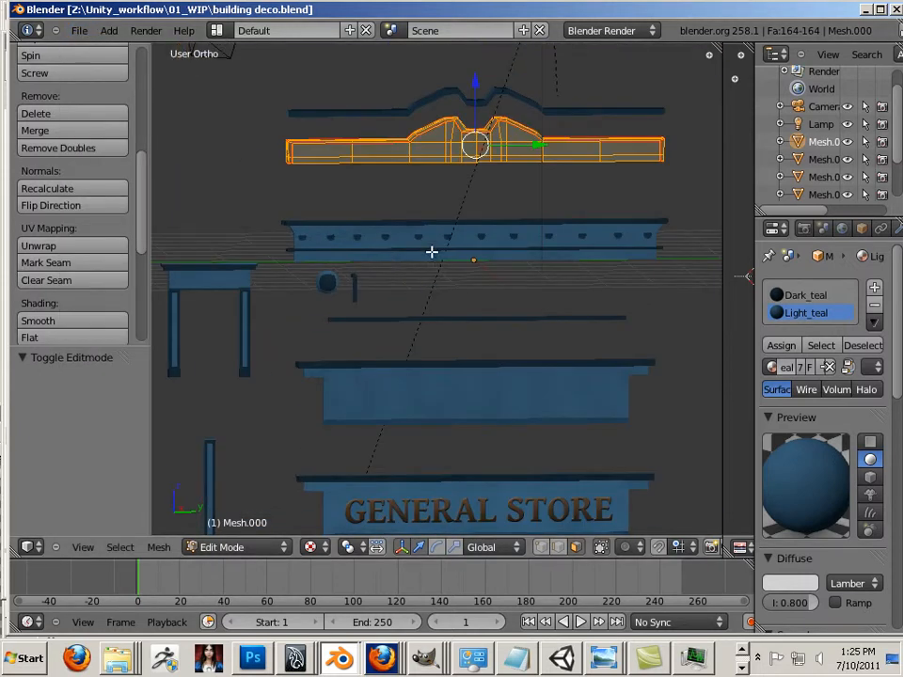
pyautogui.scroll(1, 465, 252)
pyautogui.keyDown('shift'); pyautogui.moveTo(465, 252); pyautogui.dragTo(480, 264, button='middle'); pyautogui.keyUp('shift')
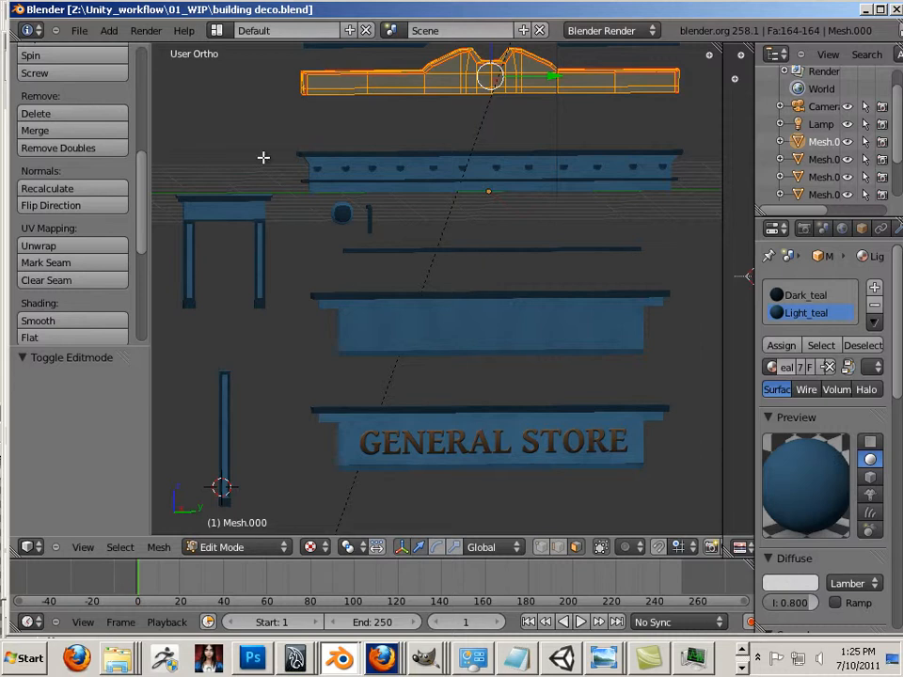
pyautogui.click(80, 31)
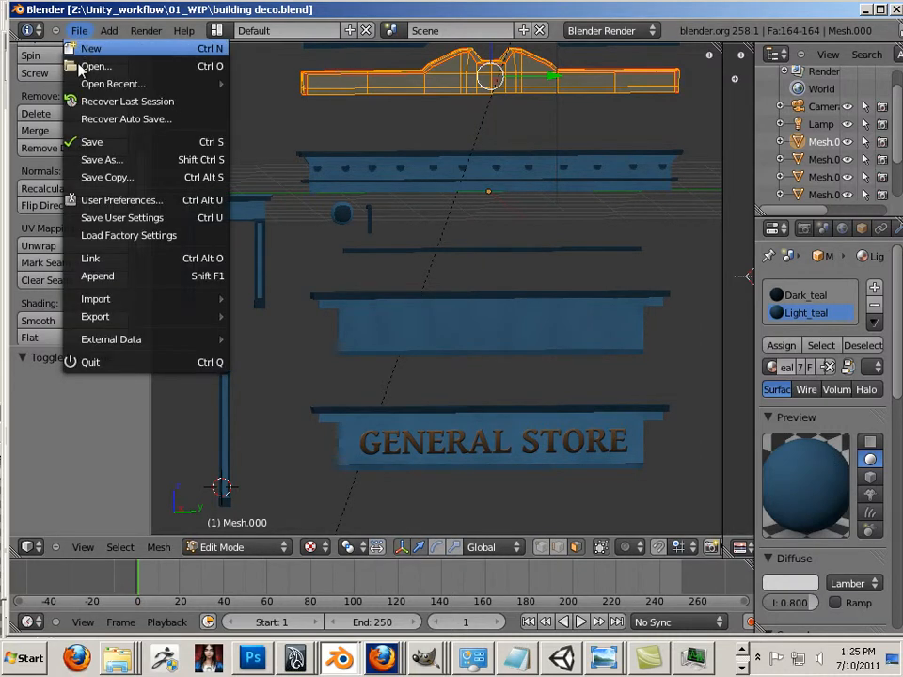
pyautogui.click(139, 167)
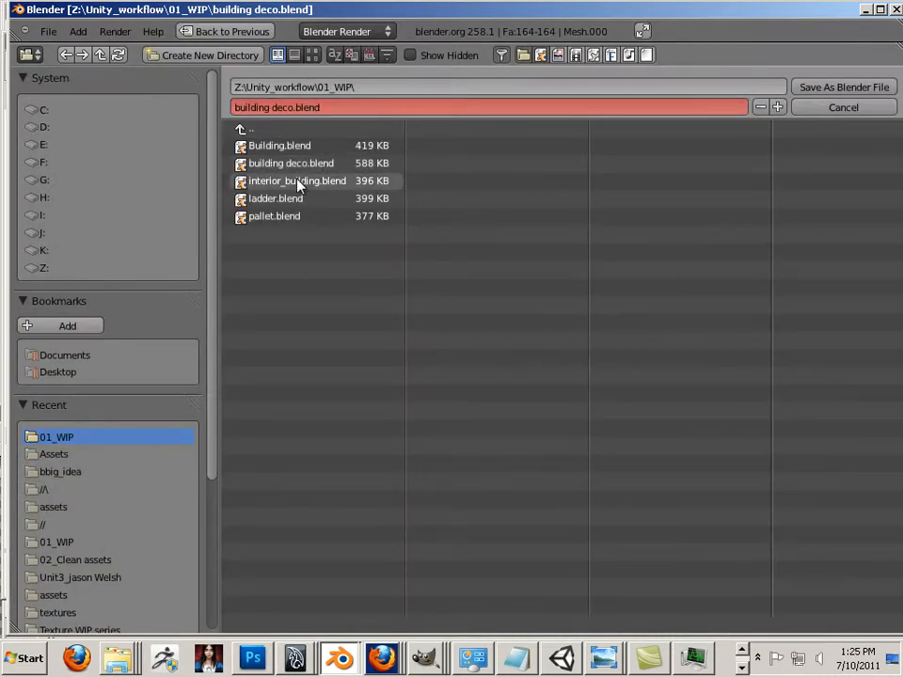
pyautogui.click(292, 166)
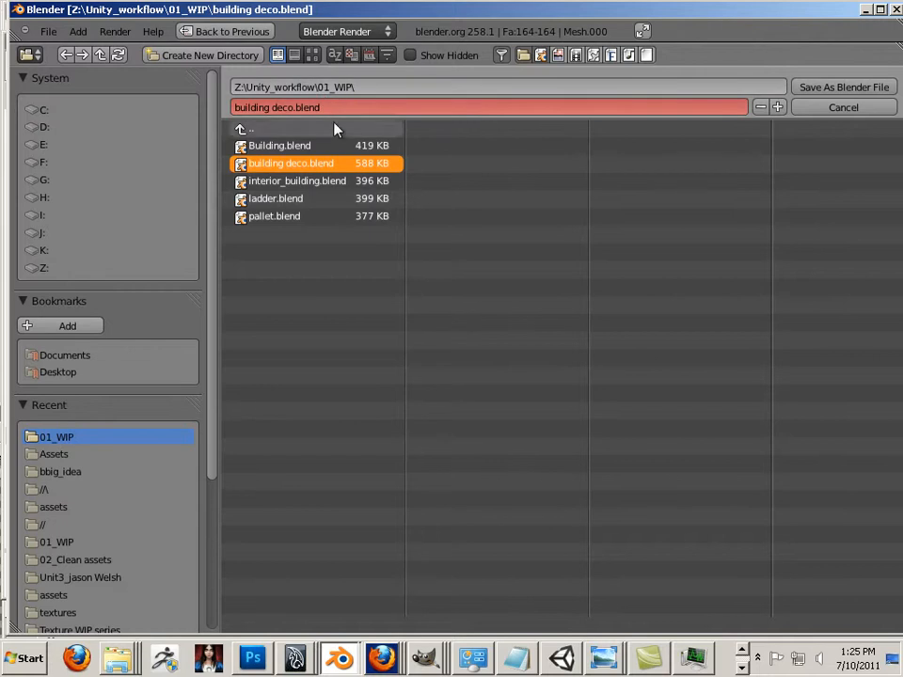
pyautogui.click(288, 109)
pyautogui.click(289, 109)
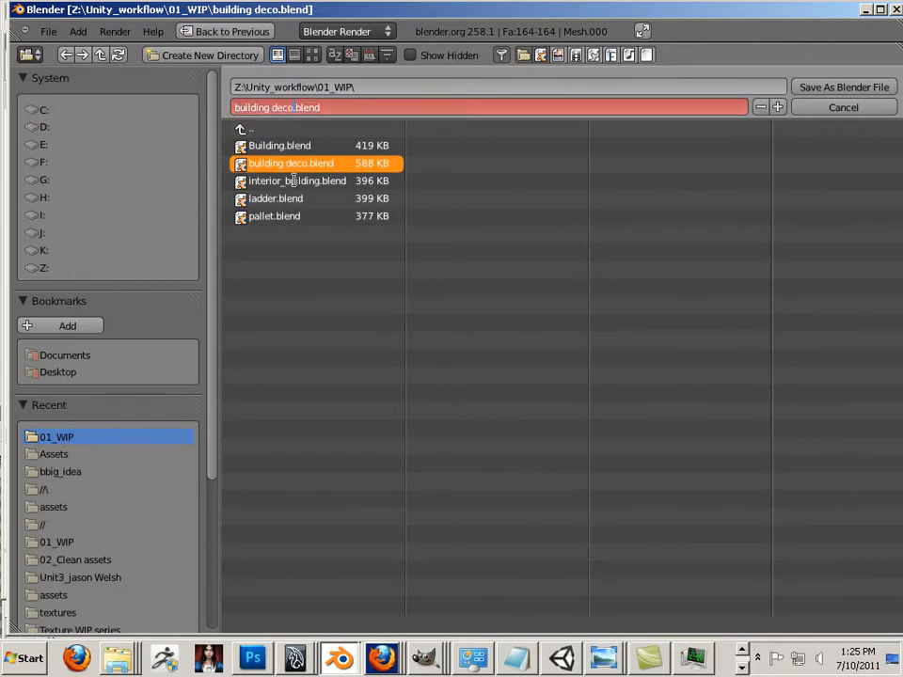
pyautogui.write('_non_reusable_mat')
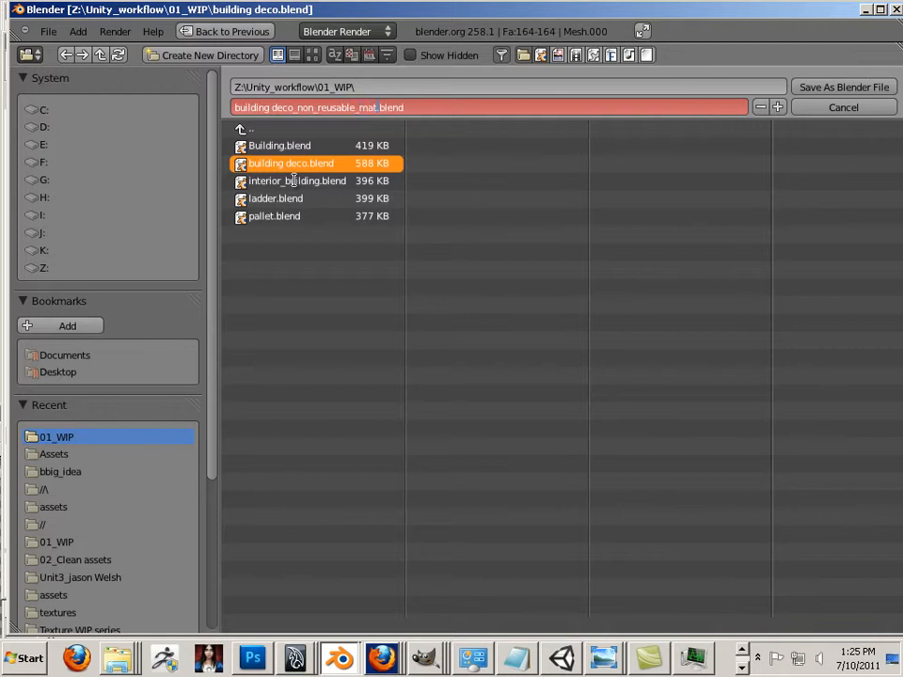
pyautogui.press('Return')
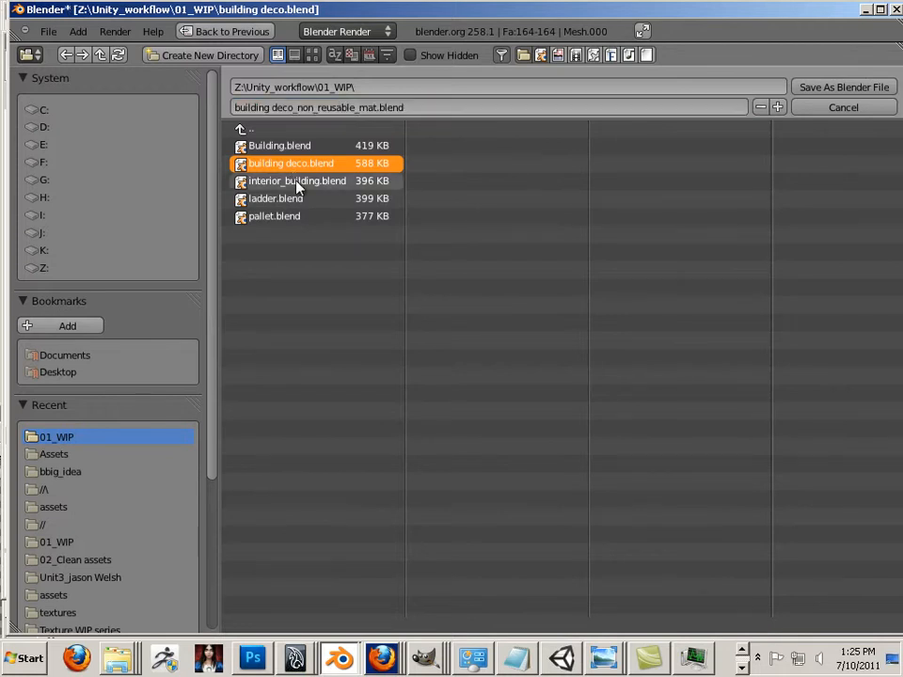
pyautogui.click(824, 88)
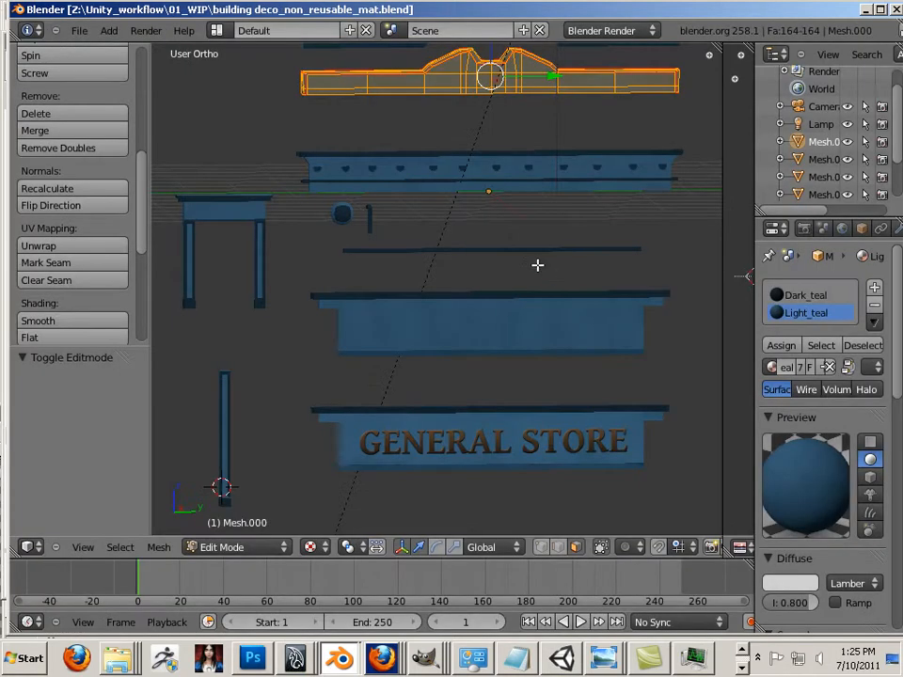
# Move the whole curved panel about -1.172 along Z onto the dotted cornice, and leave Edit Mode.
pyautogui.keyDown('shift'); pyautogui.moveTo(483, 200); pyautogui.dragTo(467, 333, button='middle'); pyautogui.keyUp('shift')
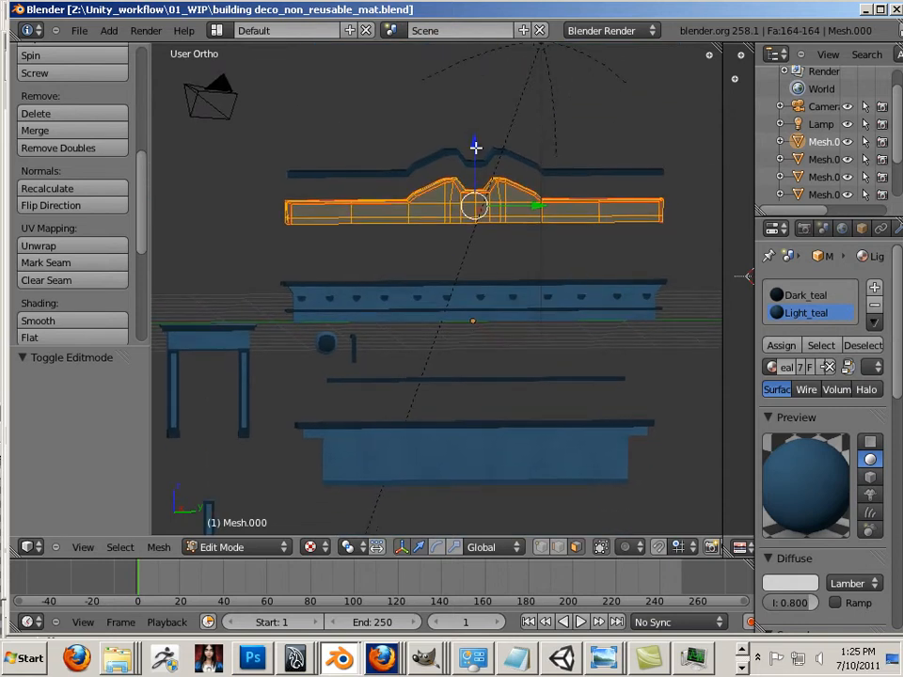
pyautogui.press('g')
pyautogui.press('z')
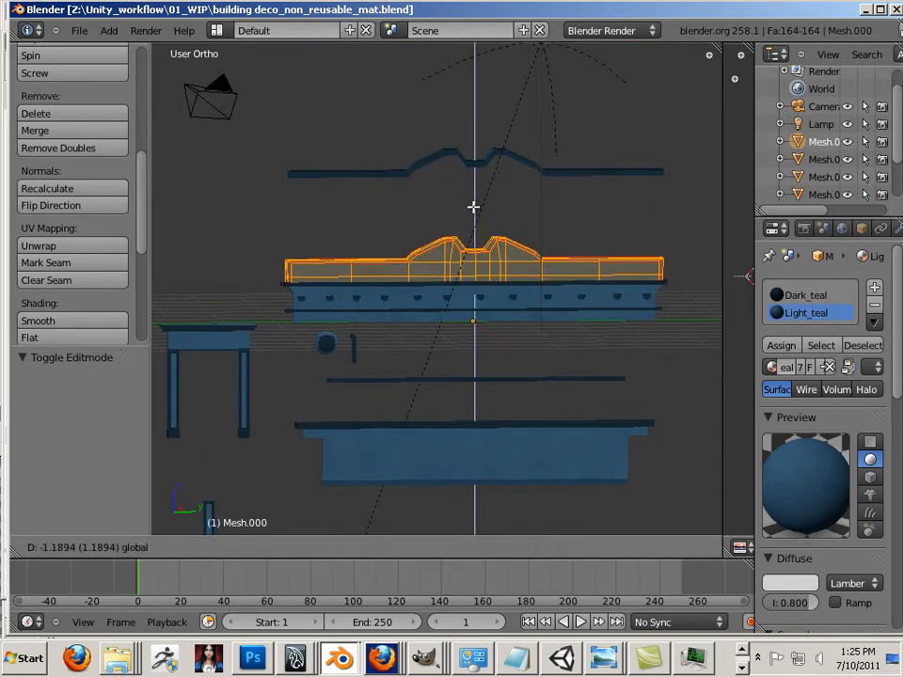
pyautogui.click(473, 205)
pyautogui.moveTo(578, 252); pyautogui.dragTo(370, 285, button='middle')
pyautogui.scroll(6, 490, 328)
pyautogui.scroll(-4, 559, 298)
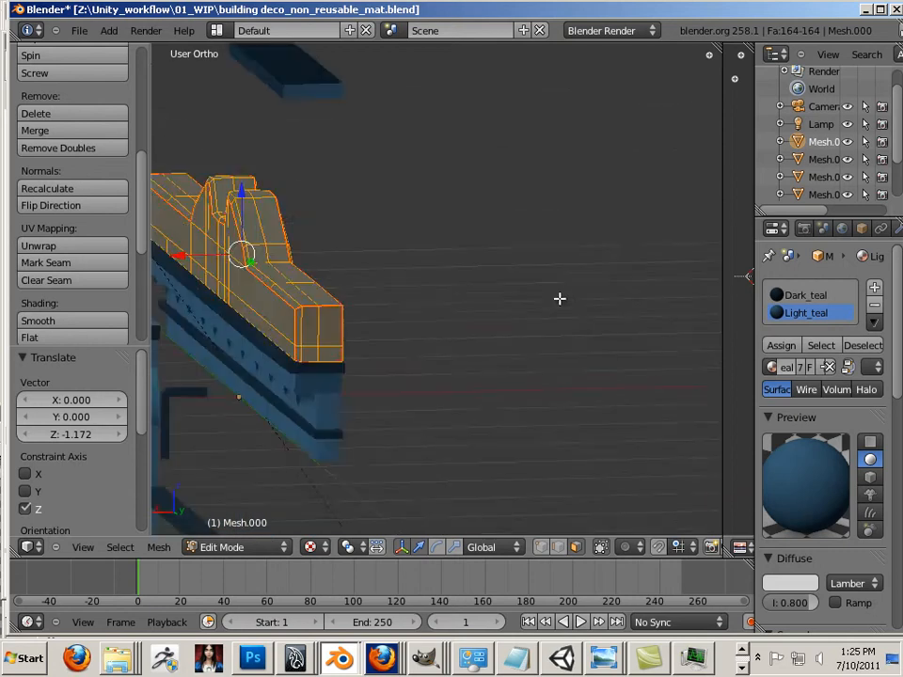
pyautogui.scroll(5, 578, 322)
pyautogui.scroll(-2, 564, 306)
pyautogui.press('a')
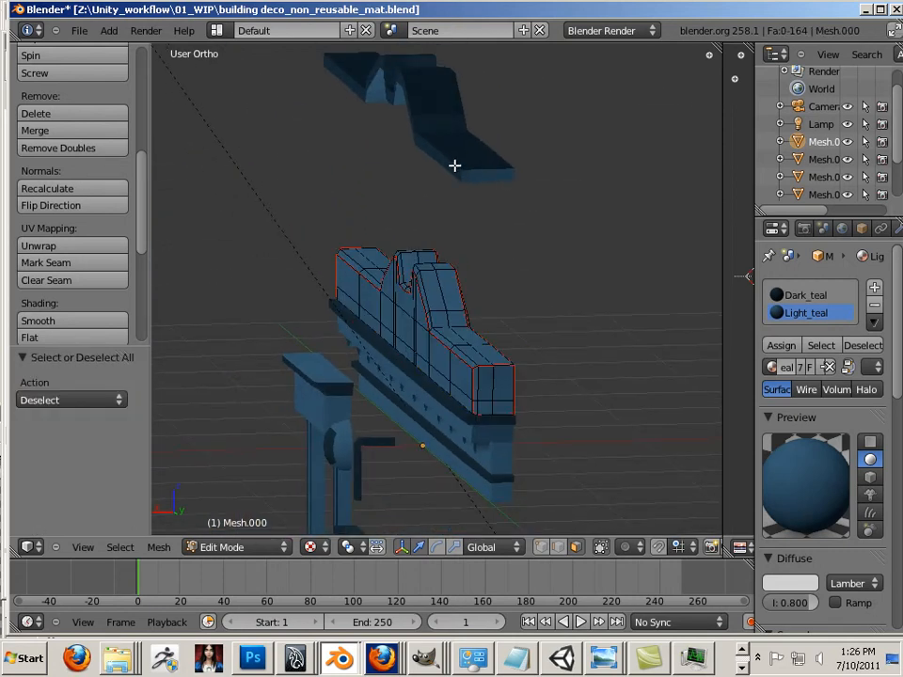
pyautogui.press('Tab')
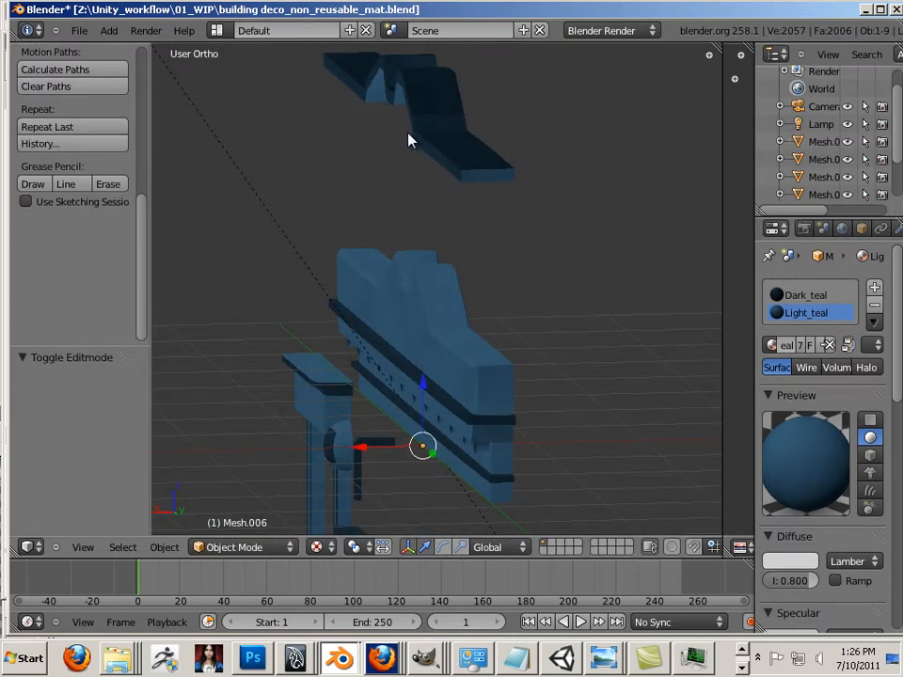
# Select all of the dark curved trim's geometry and move it about -1.693 along Z onto the panel's upper edge.
pyautogui.press('Tab')
pyautogui.press('a')
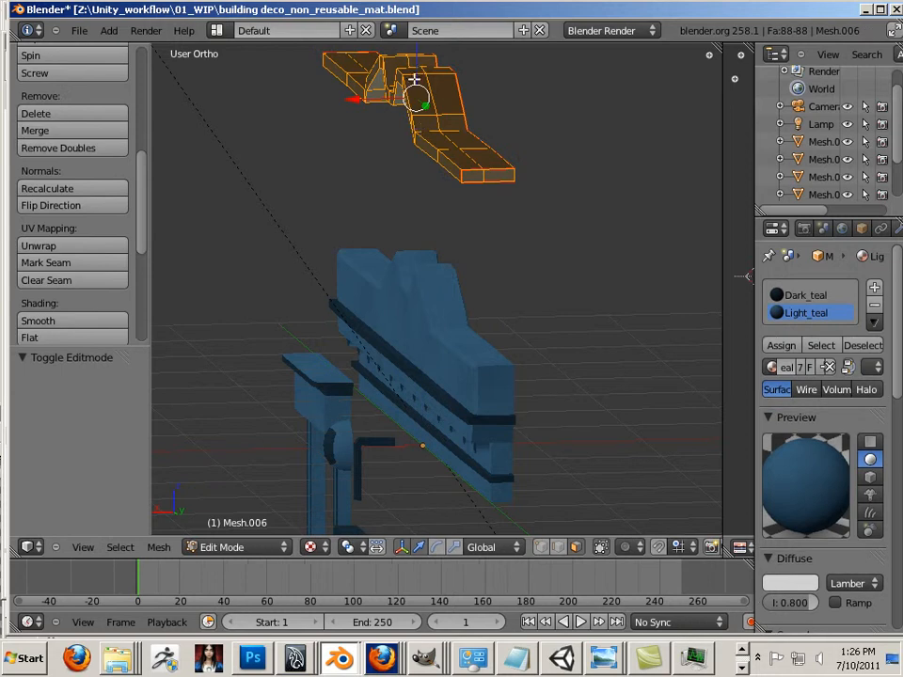
pyautogui.press('g')
pyautogui.press('z')
pyautogui.click(418, 258)
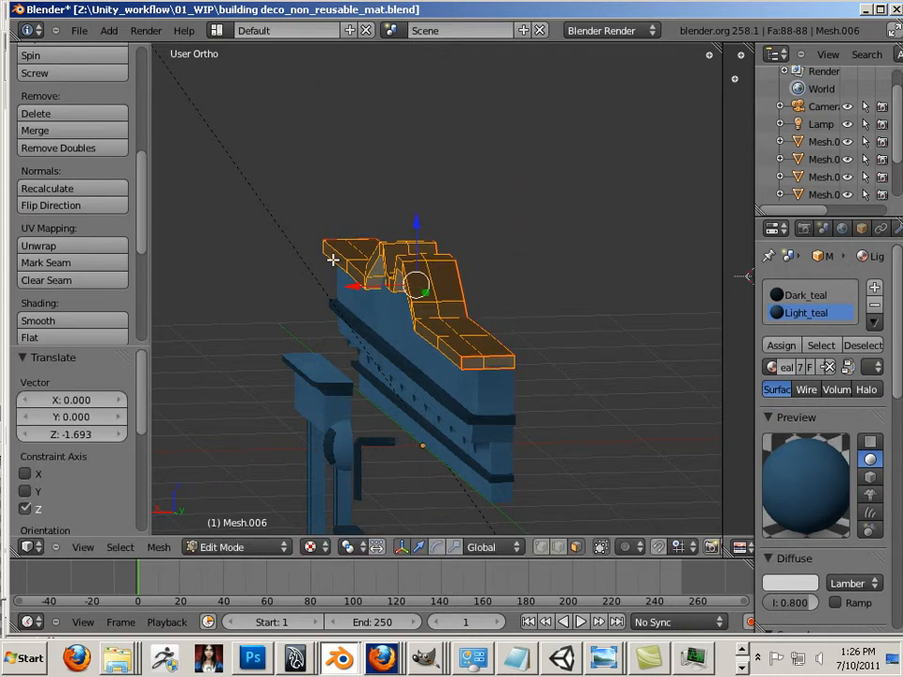
# Fine-tune the curved trim's height along Z against the panel's upper edge and deselect its faces.
pyautogui.moveTo(333, 257); pyautogui.dragTo(344, 241, button='middle')
pyautogui.scroll(4, 466, 242)
pyautogui.moveTo(466, 242); pyautogui.dragTo(626, 227, button='middle')
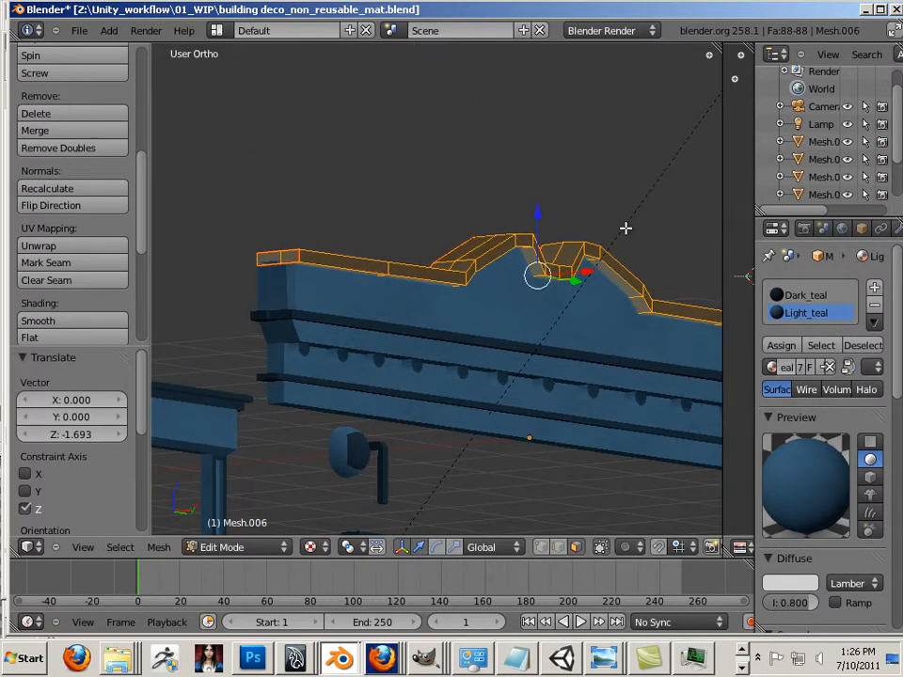
pyautogui.press('g')
pyautogui.press('z')
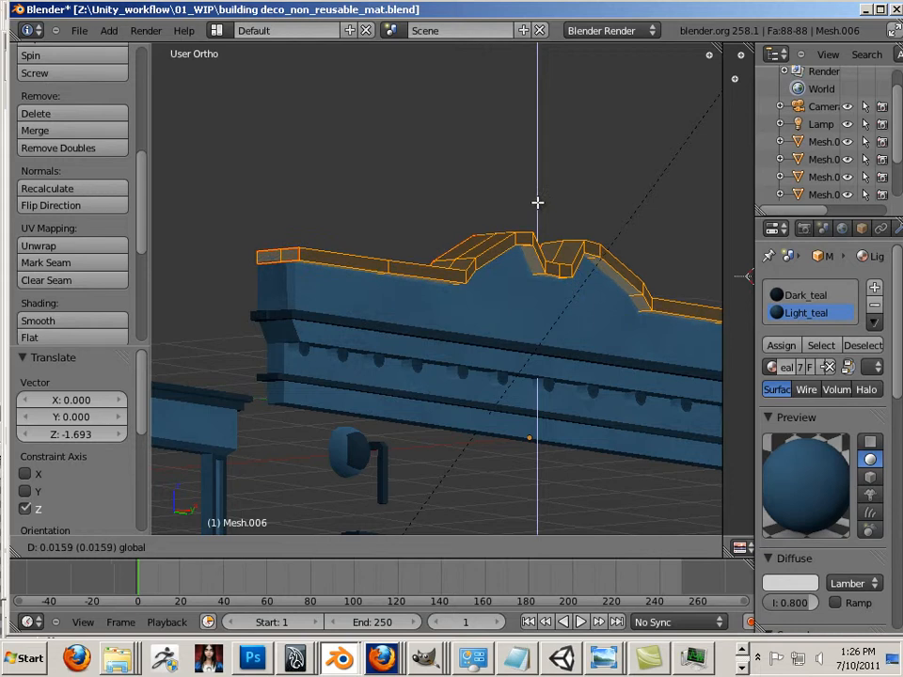
pyautogui.click(536, 208)
pyautogui.press('a')
# Select the curved trim's linked faces, shift them about -0.040 along X over the panel, and leave Edit Mode.
pyautogui.moveTo(474, 213); pyautogui.dragTo(530, 248, button='middle')
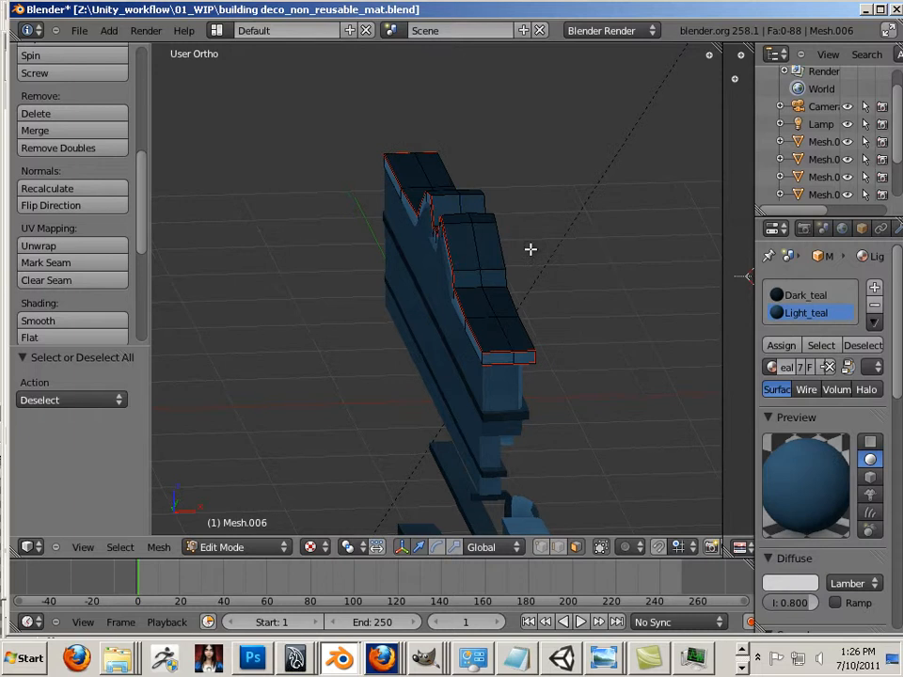
pyautogui.rightClick(475, 239)
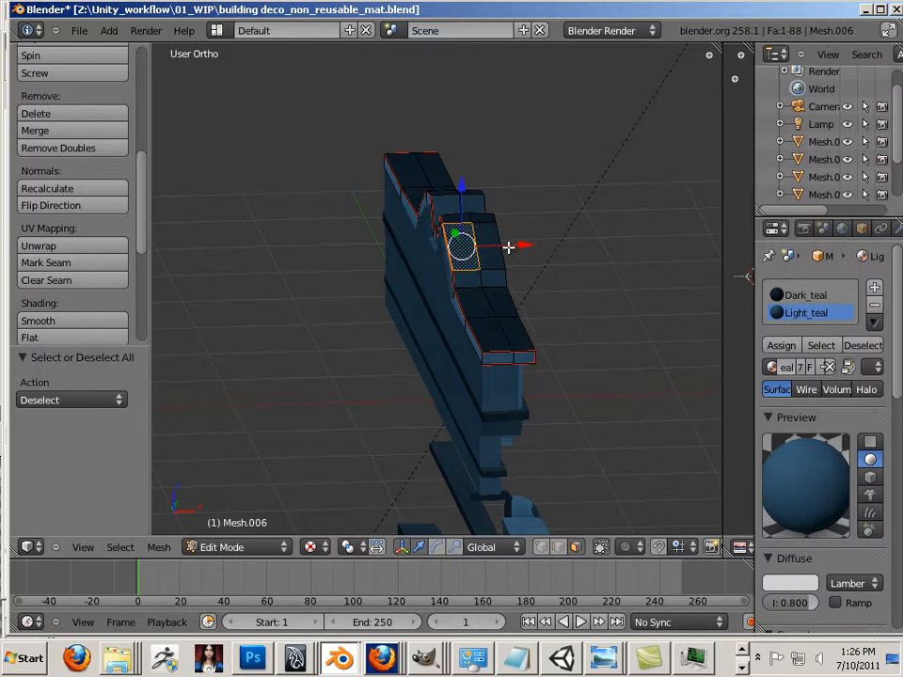
pyautogui.hotkey('ctrl', 'l')
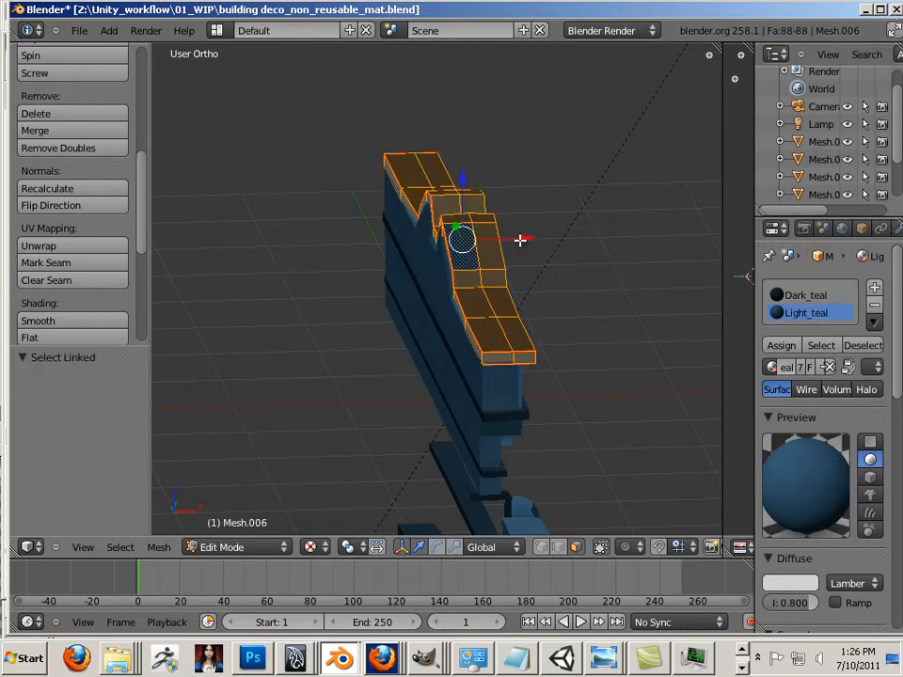
pyautogui.press('g')
pyautogui.press('x')
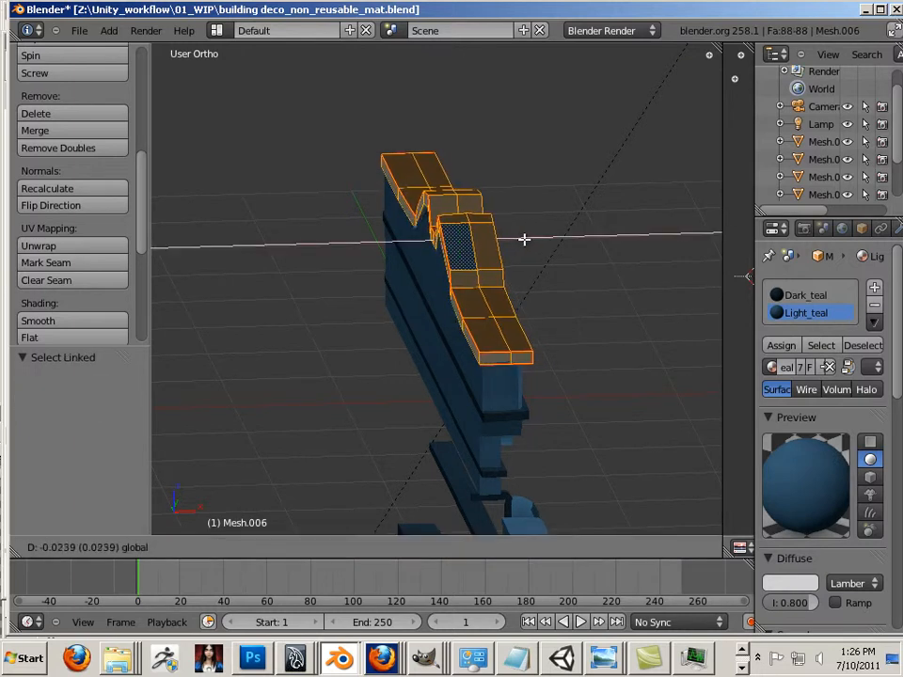
pyautogui.moveTo(520, 240); pyautogui.dragTo(523, 242)
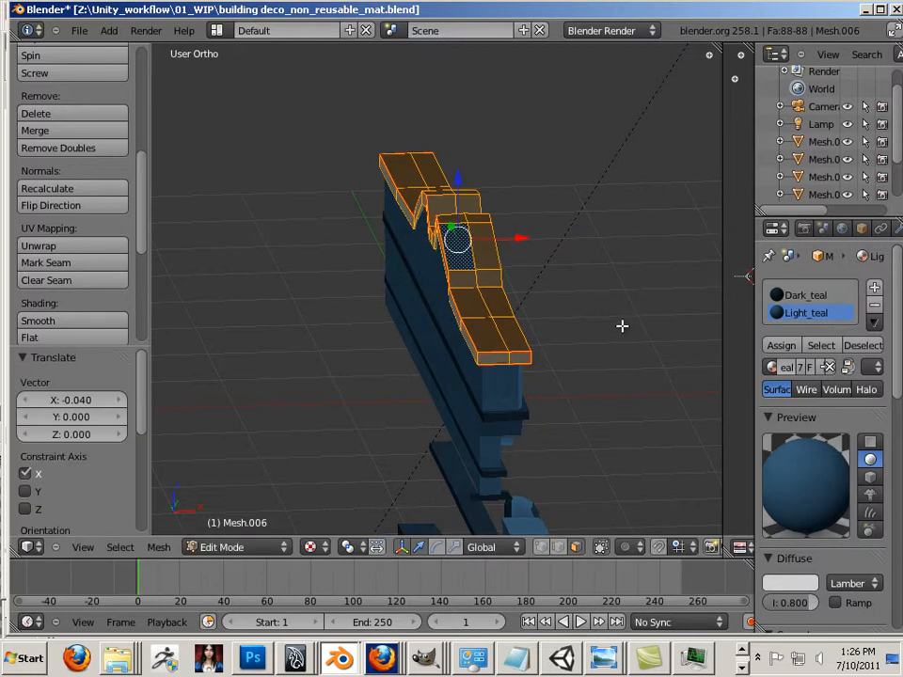
pyautogui.moveTo(615, 321); pyautogui.dragTo(399, 195, button='middle')
pyautogui.scroll(-3, 375, 177)
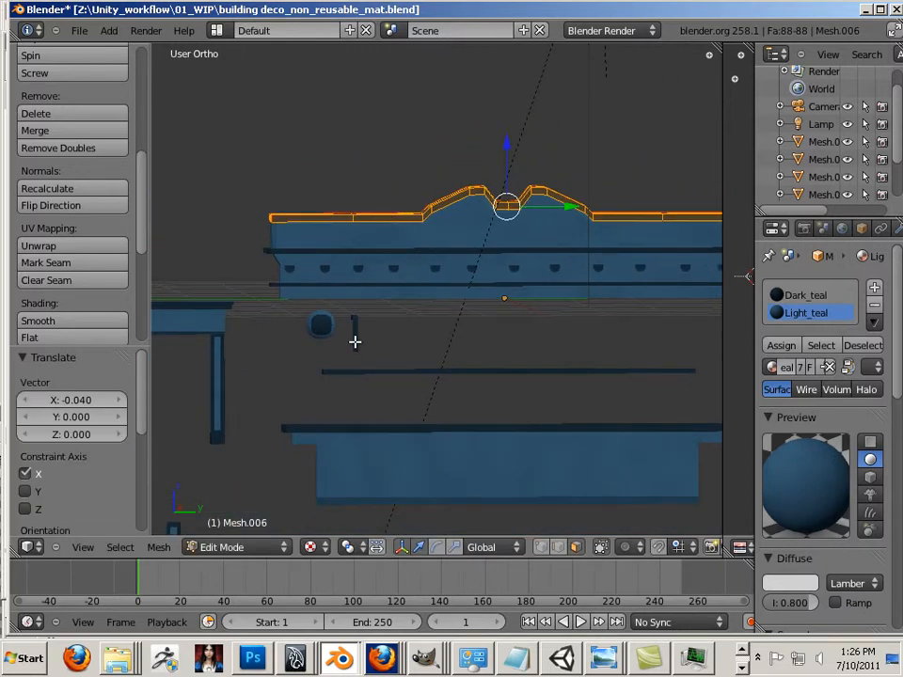
pyautogui.press('a')
pyautogui.press('Tab')
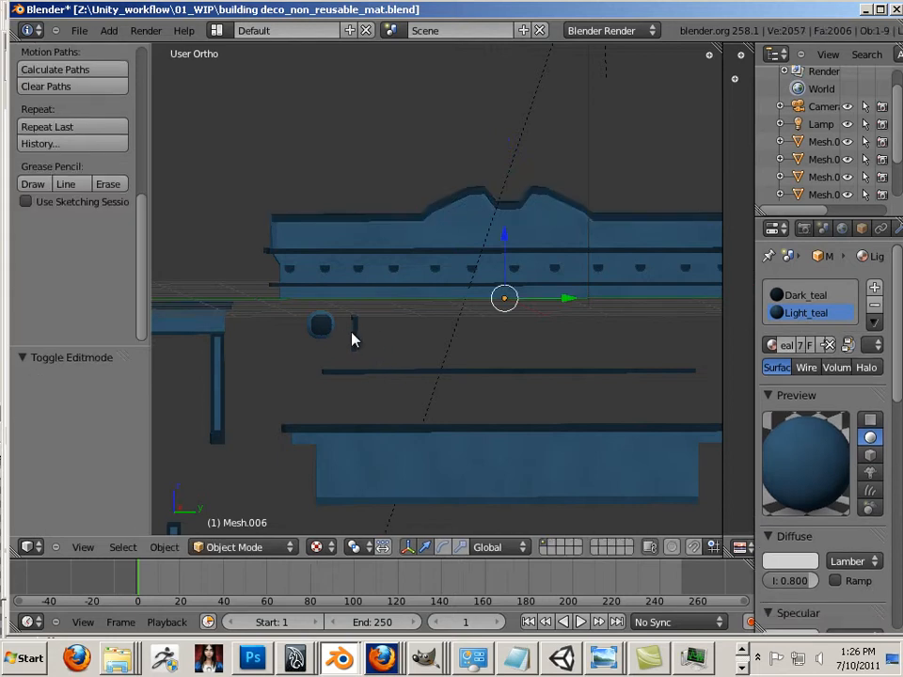
# Examine the small round ornament and the bracket below the cornice, checking in Edit Mode which pieces share their mesh.
pyautogui.scroll(4, 356, 335)
pyautogui.scroll(-2, 324, 336)
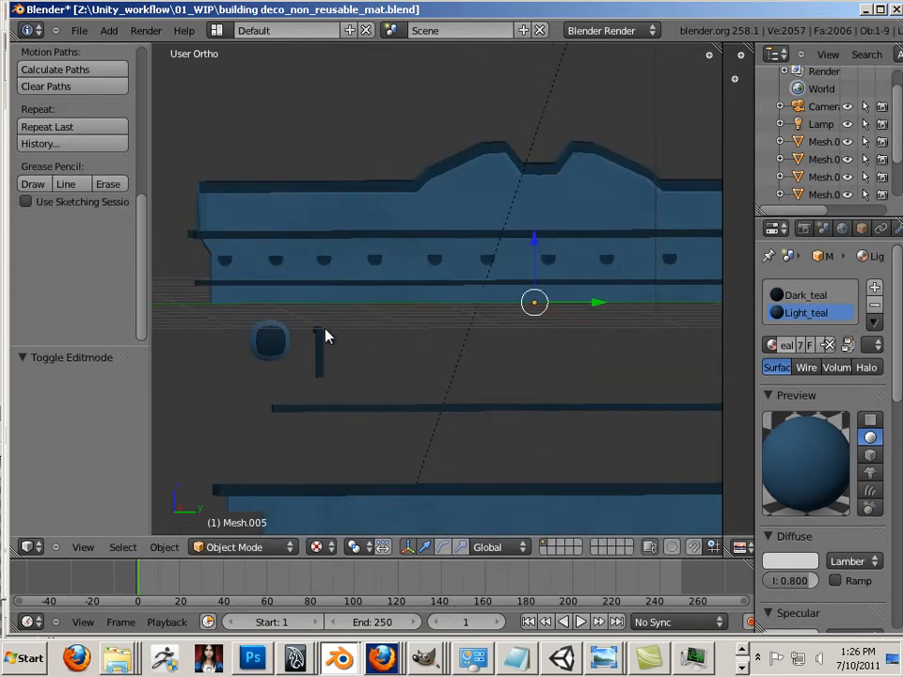
pyautogui.keyDown('shift'); pyautogui.moveTo(350, 338); pyautogui.dragTo(445, 349, button='middle'); pyautogui.keyUp('shift')
pyautogui.scroll(2, 428, 352)
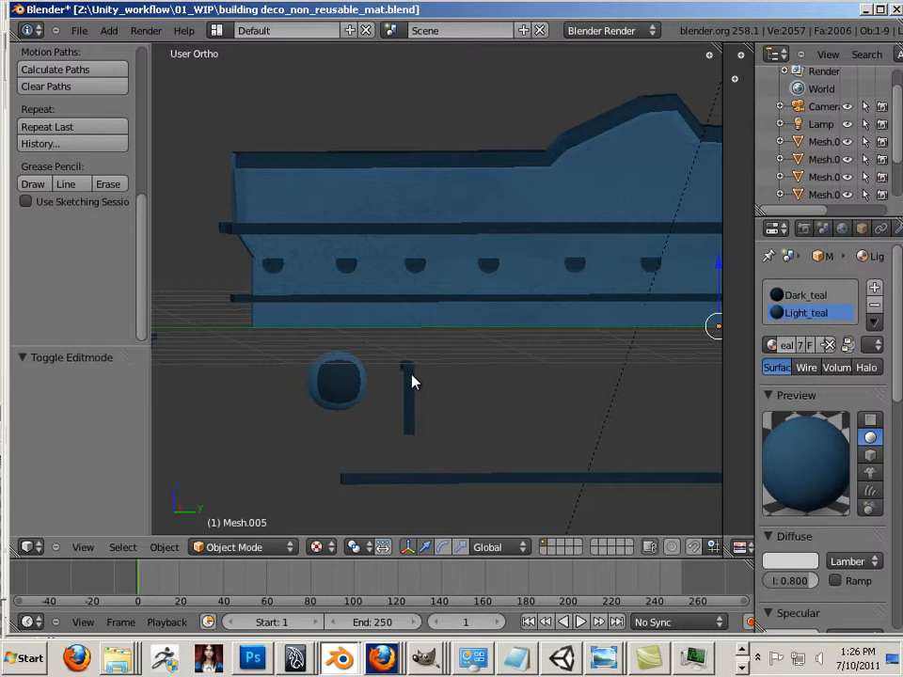
pyautogui.scroll(-3, 413, 382)
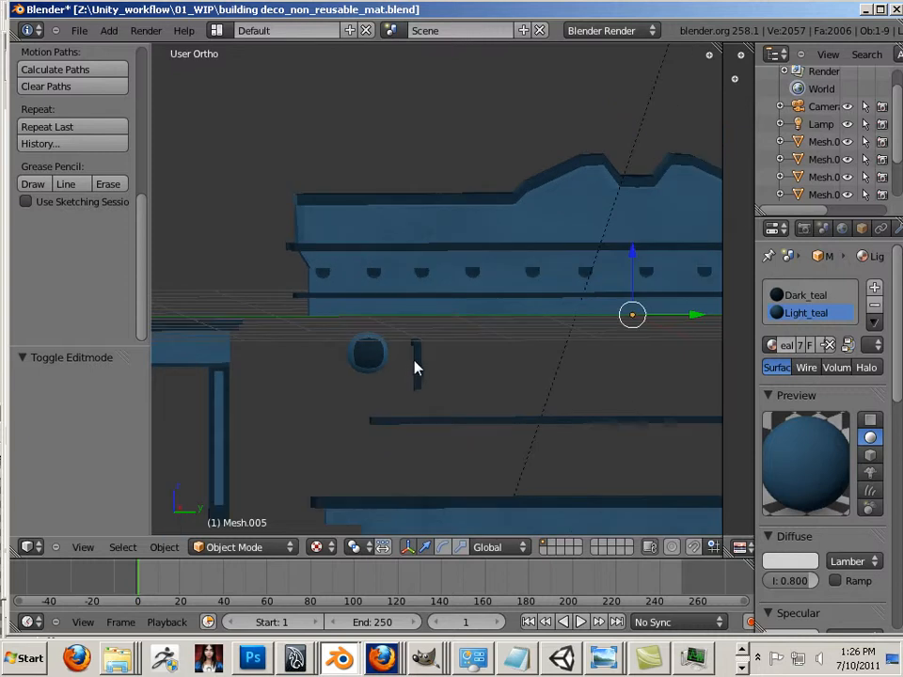
pyautogui.scroll(-5, 438, 375)
pyautogui.keyDown('shift'); pyautogui.moveTo(485, 420); pyautogui.dragTo(460, 397, button='middle'); pyautogui.keyUp('shift')
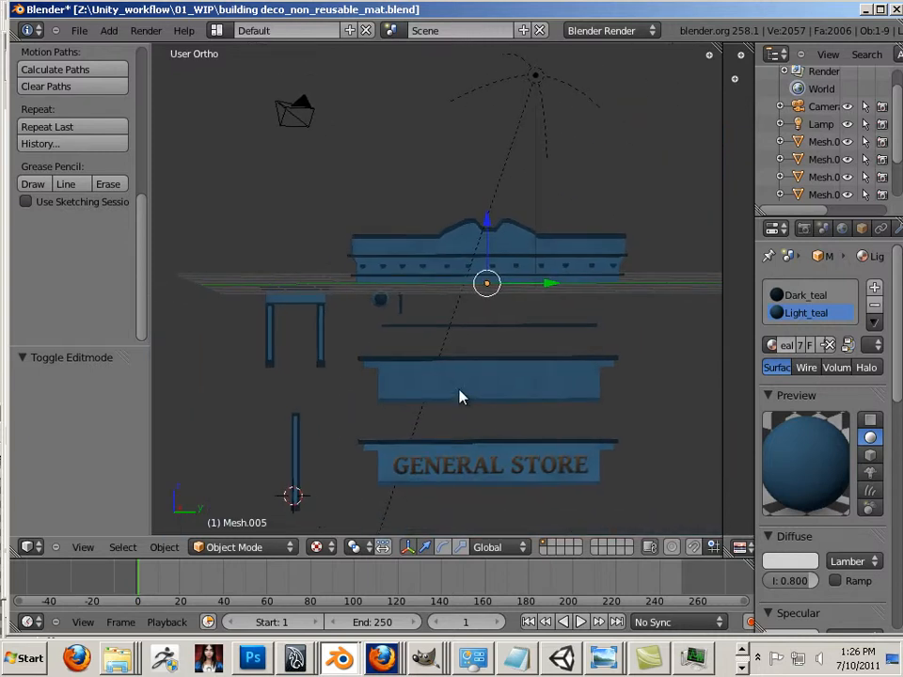
pyautogui.press('Tab')
pyautogui.press('a')
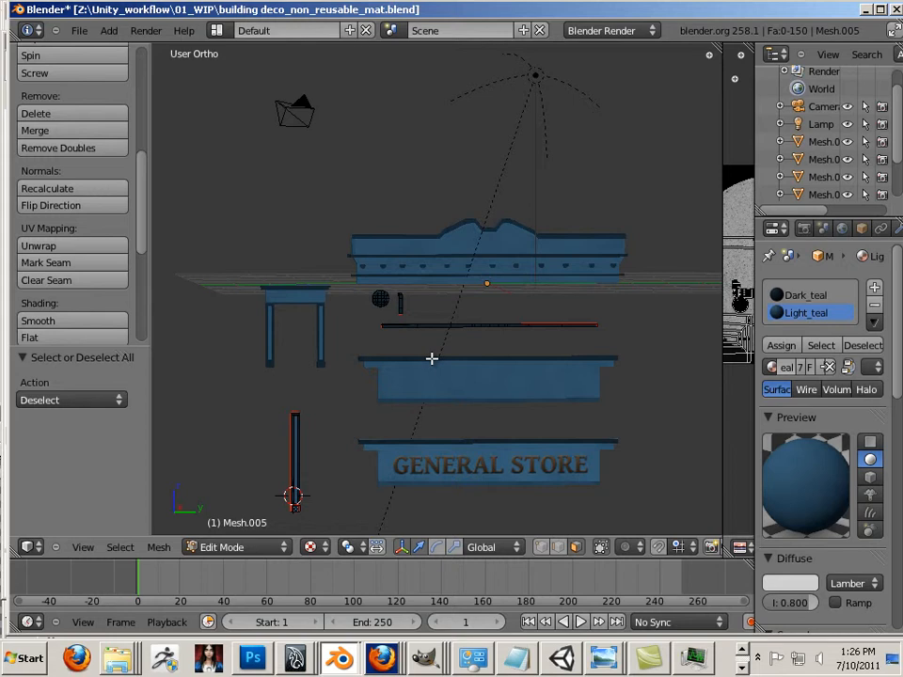
pyautogui.press('Tab')
pyautogui.scroll(3, 425, 371)
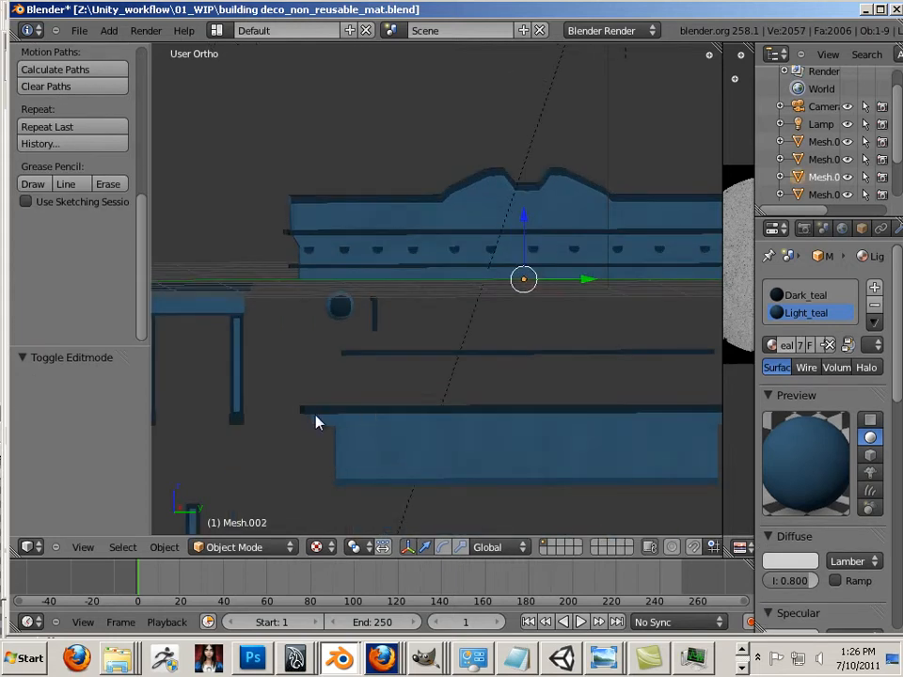
# Select all linked faces of the wide capped panel below the facade and move it 3.762 along Z onto the facade.
pyautogui.rightClick(351, 410)
pyautogui.press('Tab')
pyautogui.rightClick(351, 411)
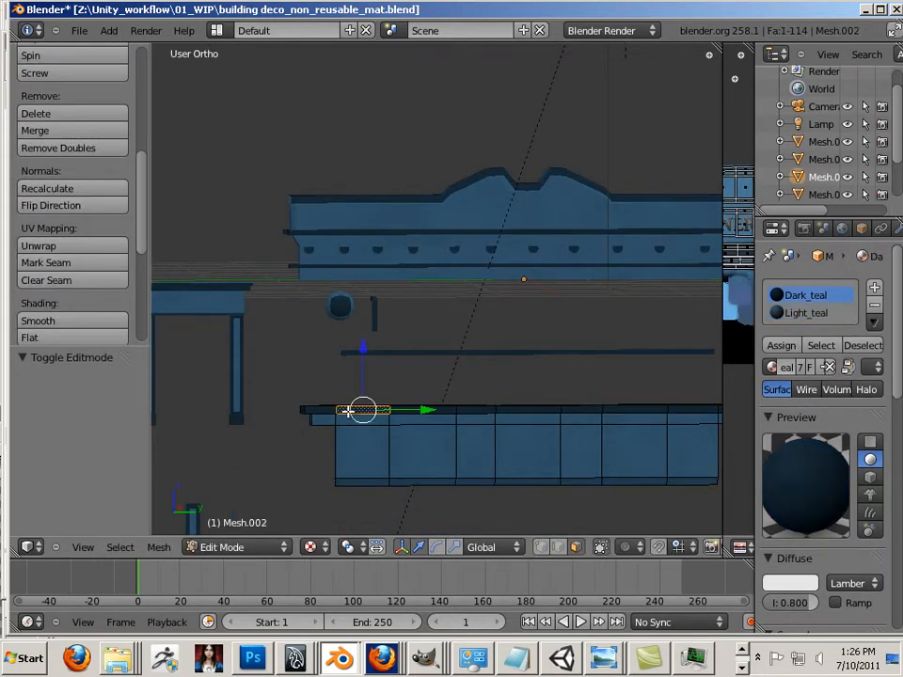
pyautogui.press('l')
pyautogui.press('g')
pyautogui.press('z')
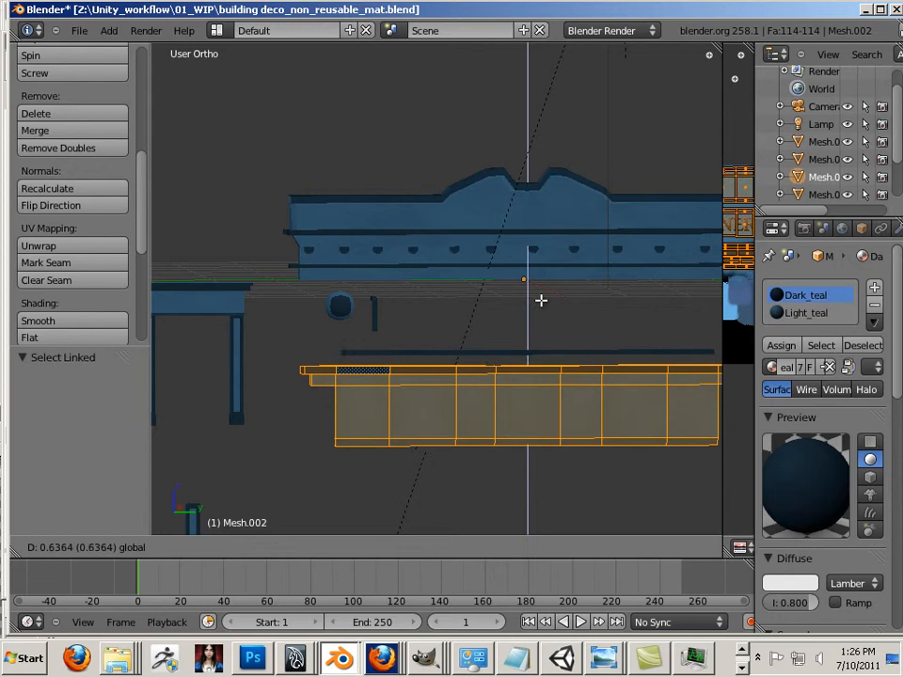
pyautogui.click(560, 135)
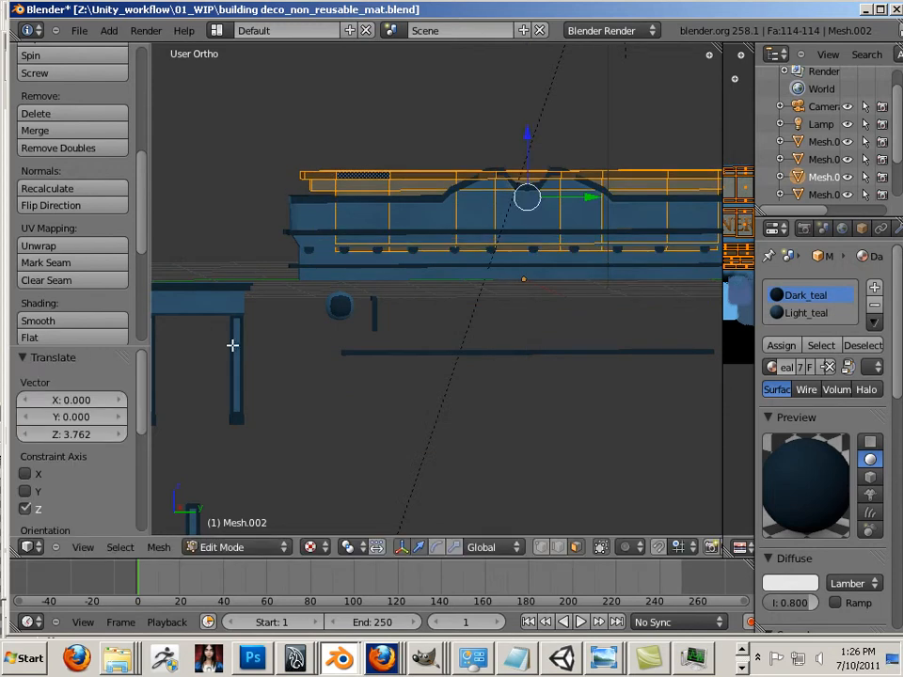
# Scale the capped panel down uniformly to roughly the width of the central pediment, finishing with a factor of about 0.883.
pyautogui.click(455, 547)
pyautogui.moveTo(534, 203)
pyautogui.mouseDown()
pyautogui.moveTo(511, 193)
pyautogui.moveTo(515, 244)
pyautogui.moveTo(531, 207)
pyautogui.mouseUp()
pyautogui.hotkey('ctrl', 'z')
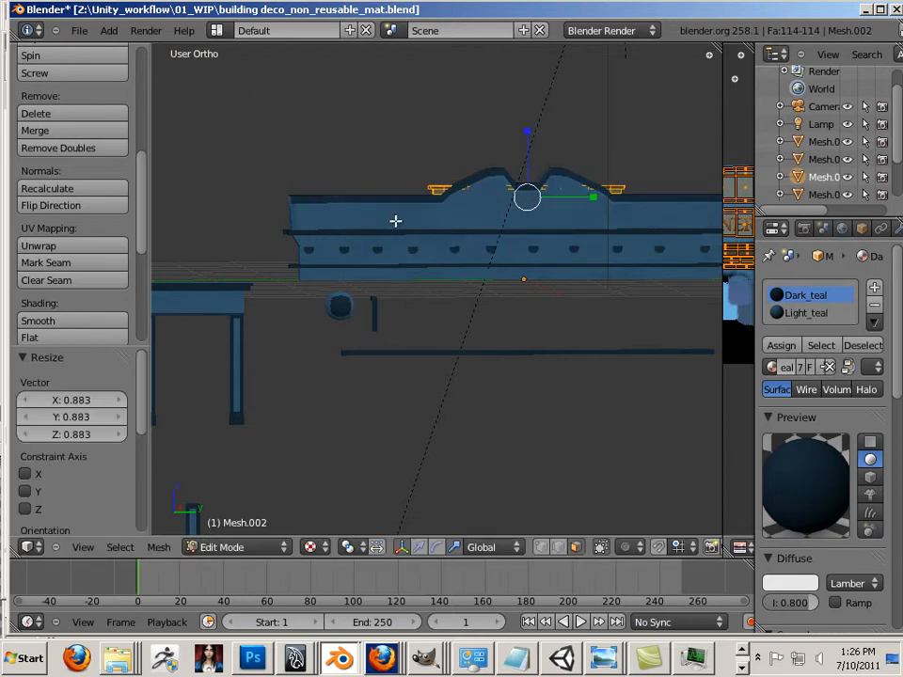
# Move the capped panel 0.253 along X to the facade's front and -0.199 along Z beneath the central pediment.
pyautogui.moveTo(395, 220); pyautogui.dragTo(582, 275, button='middle')
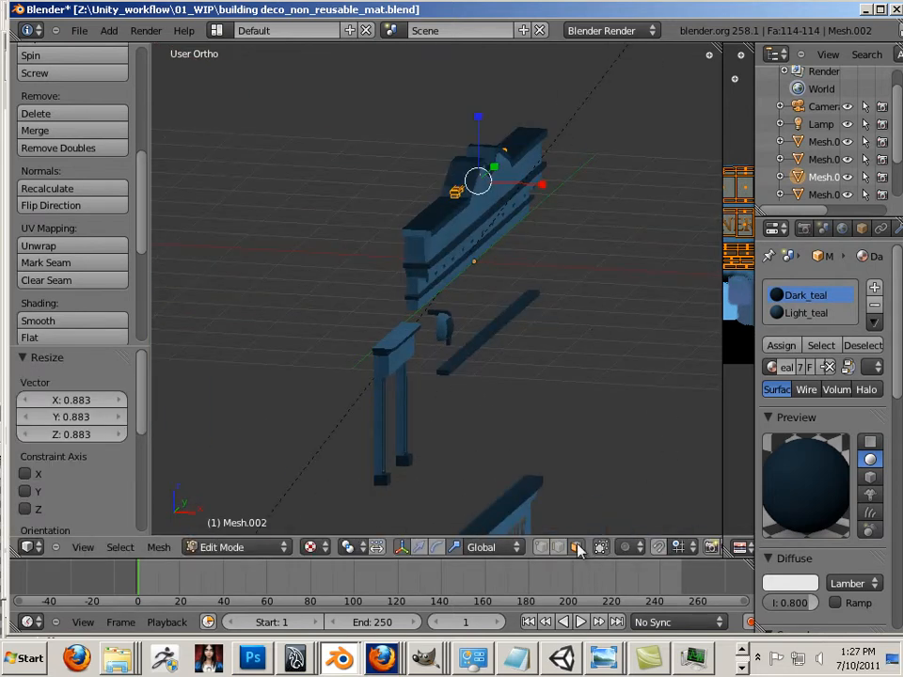
pyautogui.moveTo(542, 184); pyautogui.dragTo(559, 187)
pyautogui.moveTo(559, 188); pyautogui.dragTo(505, 171, button='middle')
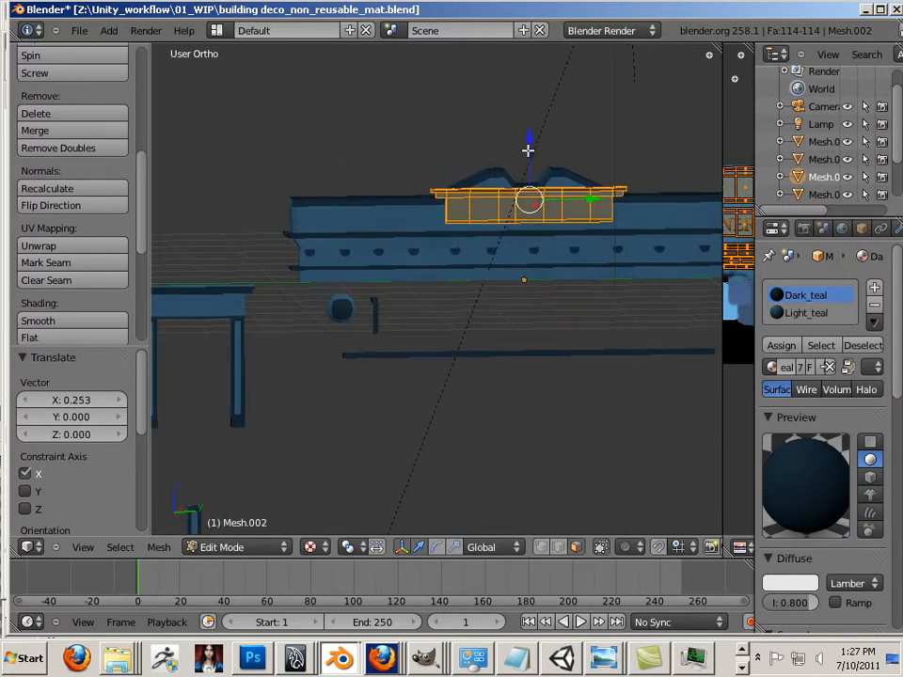
pyautogui.moveTo(528, 147); pyautogui.dragTo(526, 161)
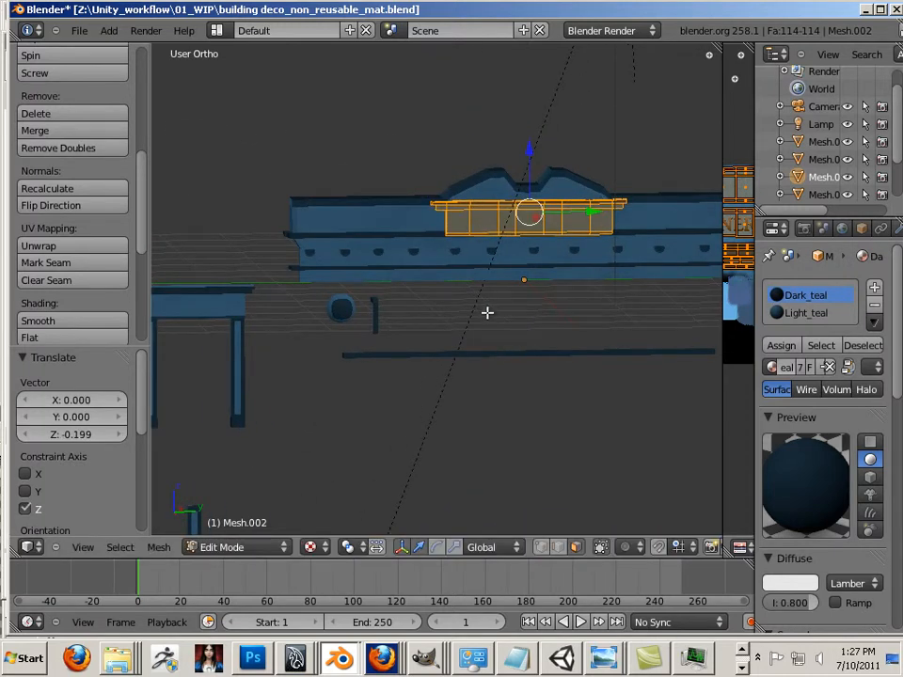
# Refine the capped panel's size by scaling it uniformly to about 0.807, stretching it 1.143 along Y, and scaling it uniformly by 0.967.
pyautogui.scroll(3, 489, 301)
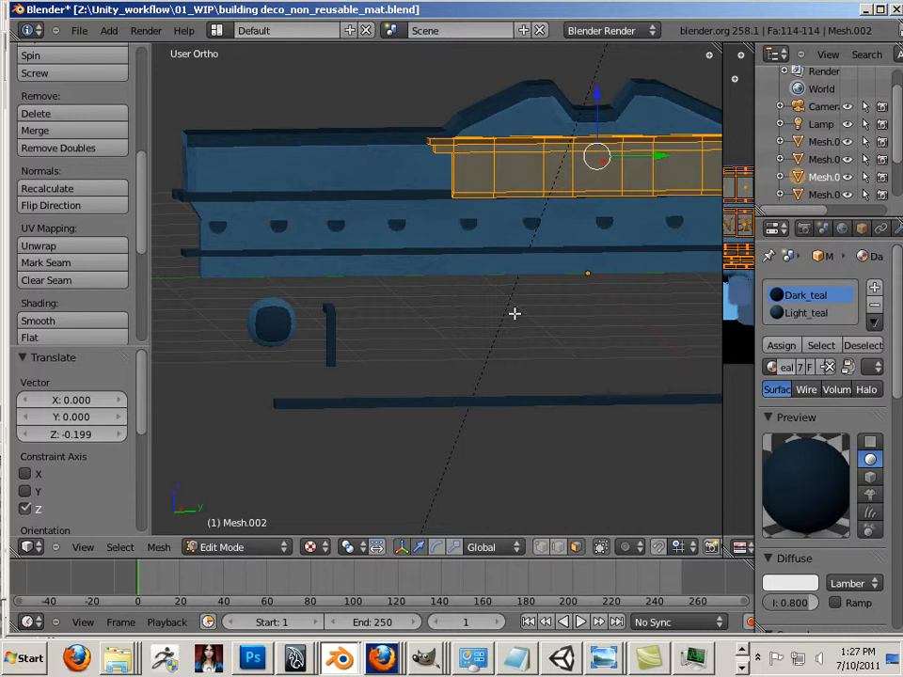
pyautogui.keyDown('shift'); pyautogui.moveTo(564, 265); pyautogui.dragTo(424, 408, button='middle'); pyautogui.keyUp('shift')
pyautogui.scroll(2, 424, 408)
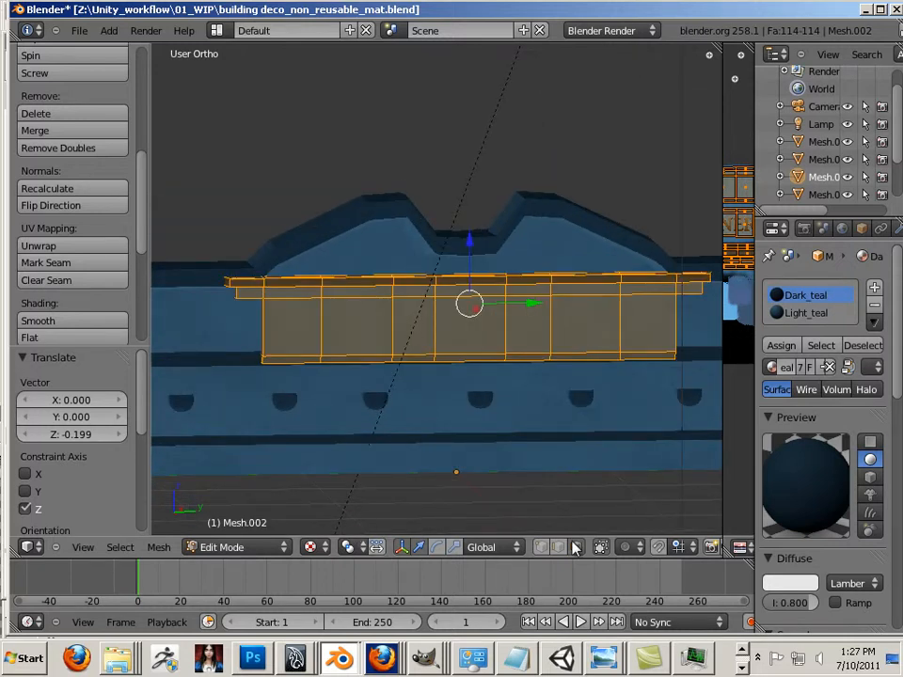
pyautogui.hotkey('ctrl', 'z')
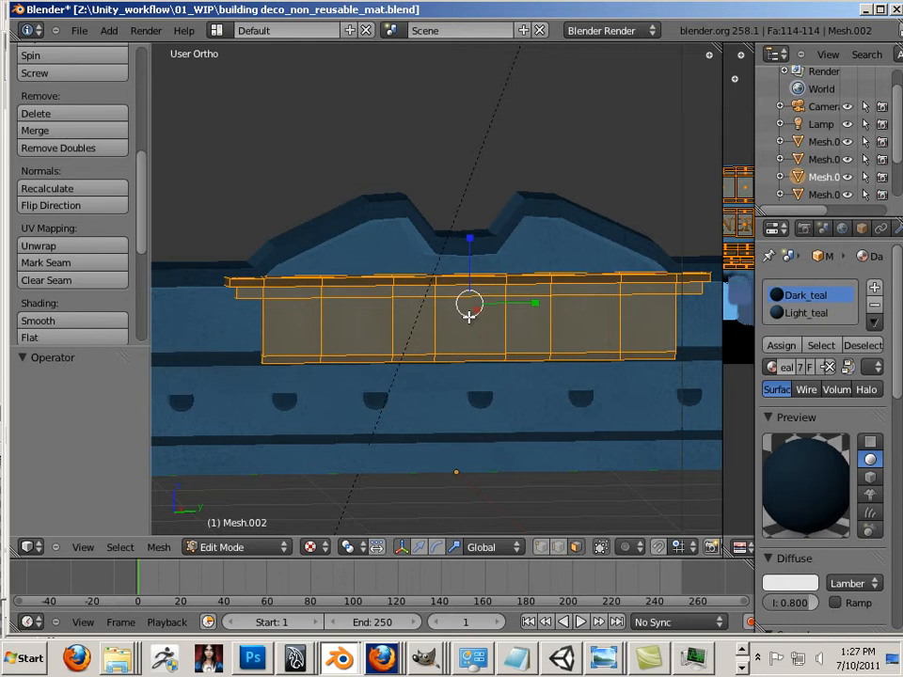
pyautogui.press('s')
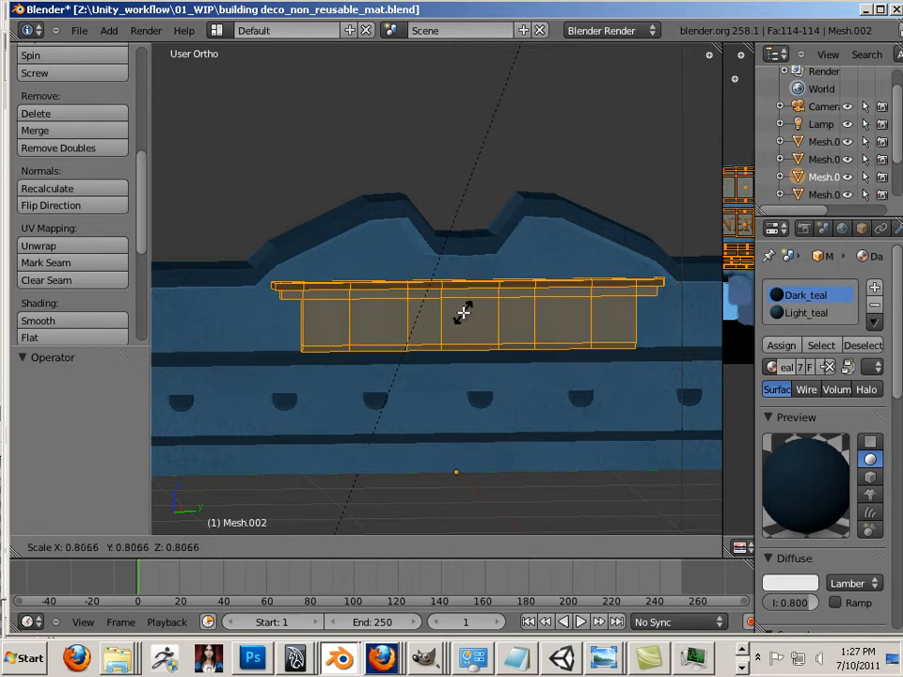
pyautogui.click(463, 312)
pyautogui.moveTo(537, 305); pyautogui.dragTo(542, 306)
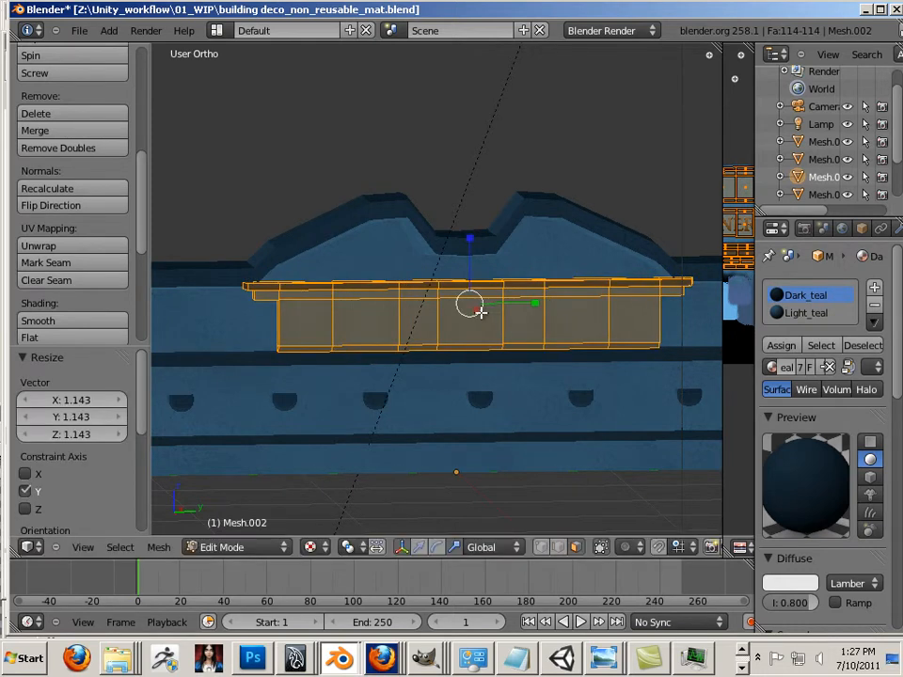
pyautogui.press('s')
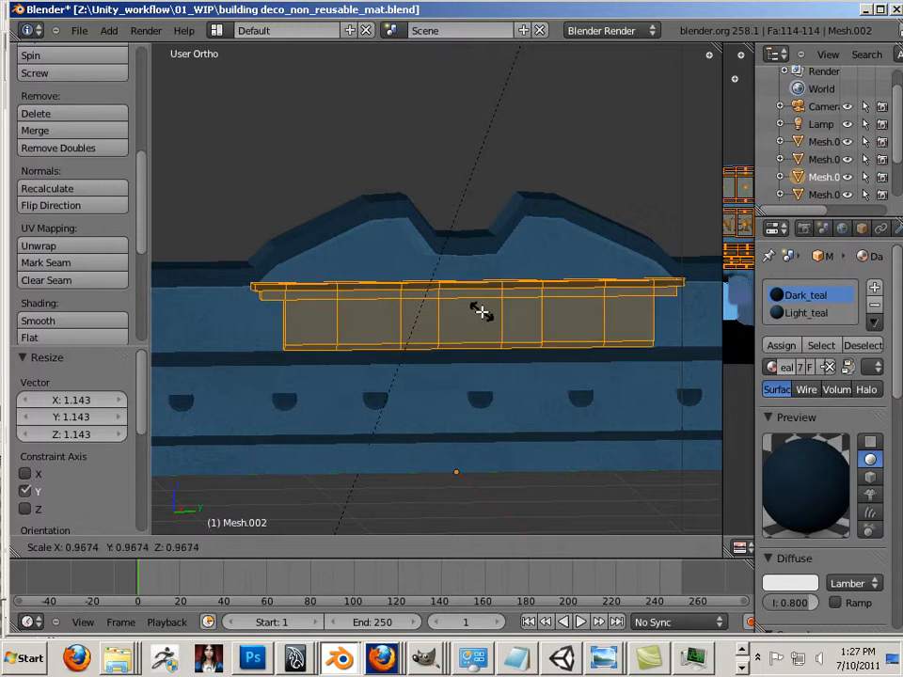
pyautogui.click(482, 312)
# Push the capped panel slightly back along X into the facade, deselect its faces, and leave Edit Mode.
pyautogui.moveTo(263, 468); pyautogui.dragTo(425, 457, button='middle')
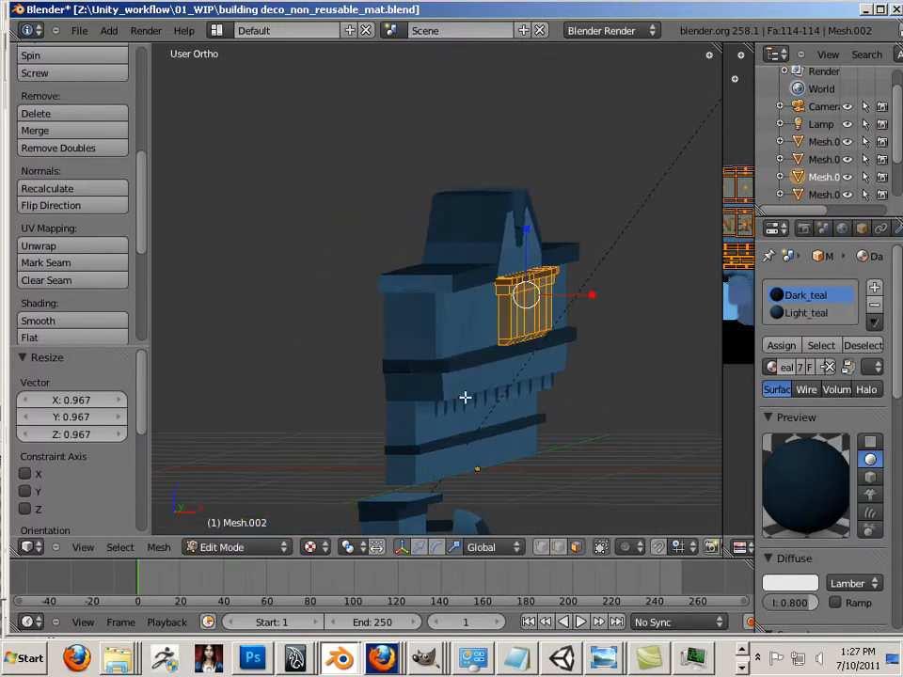
pyautogui.moveTo(591, 295); pyautogui.dragTo(578, 294)
pyautogui.press('a')
pyautogui.moveTo(632, 401); pyautogui.dragTo(524, 332, button='middle')
pyautogui.press('Tab')
# Select the bracket's linked faces and move it 1.593 along Z and 0.966 along Y, beside the facade's central panel.
pyautogui.rightClick(353, 458)
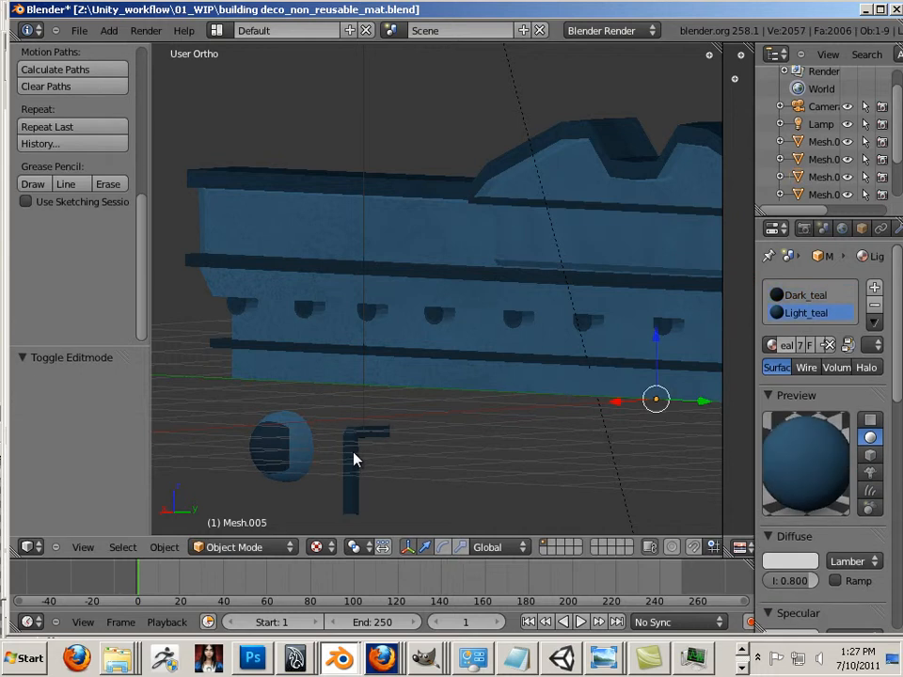
pyautogui.press('Tab')
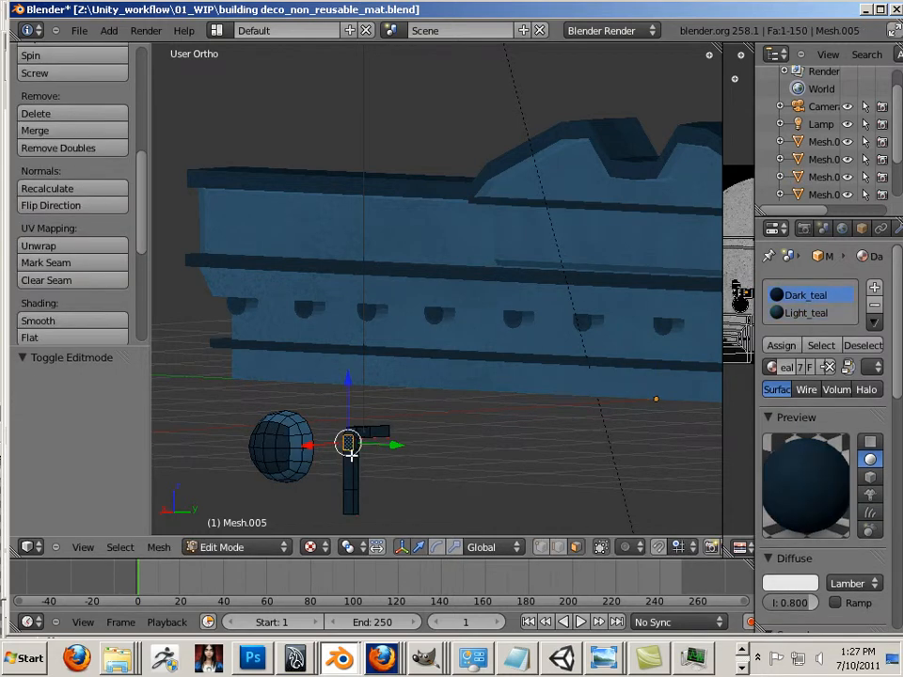
pyautogui.press('l')
pyautogui.press('g')
pyautogui.press('z')
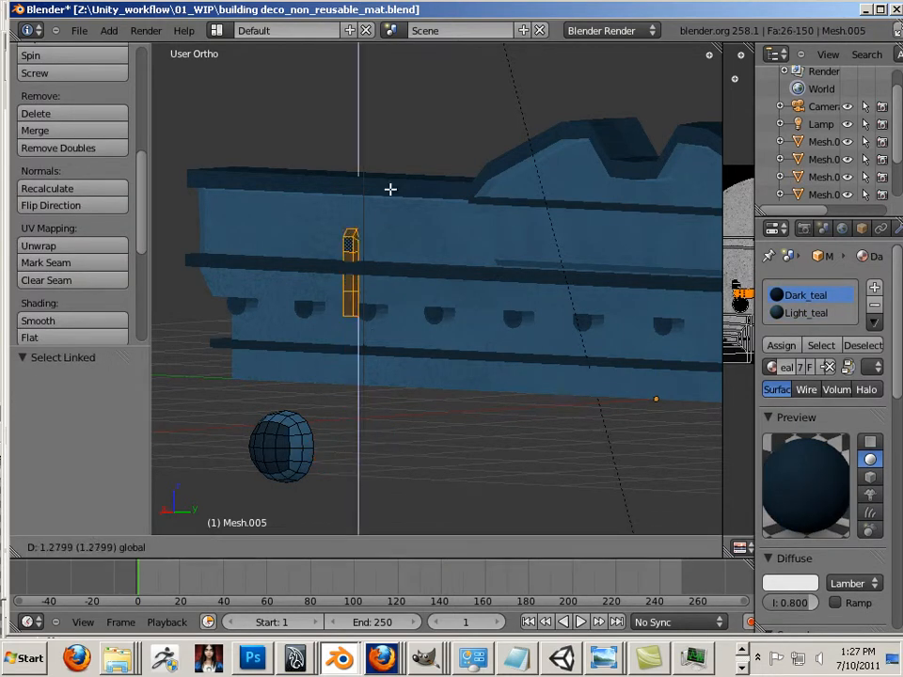
pyautogui.click(389, 155)
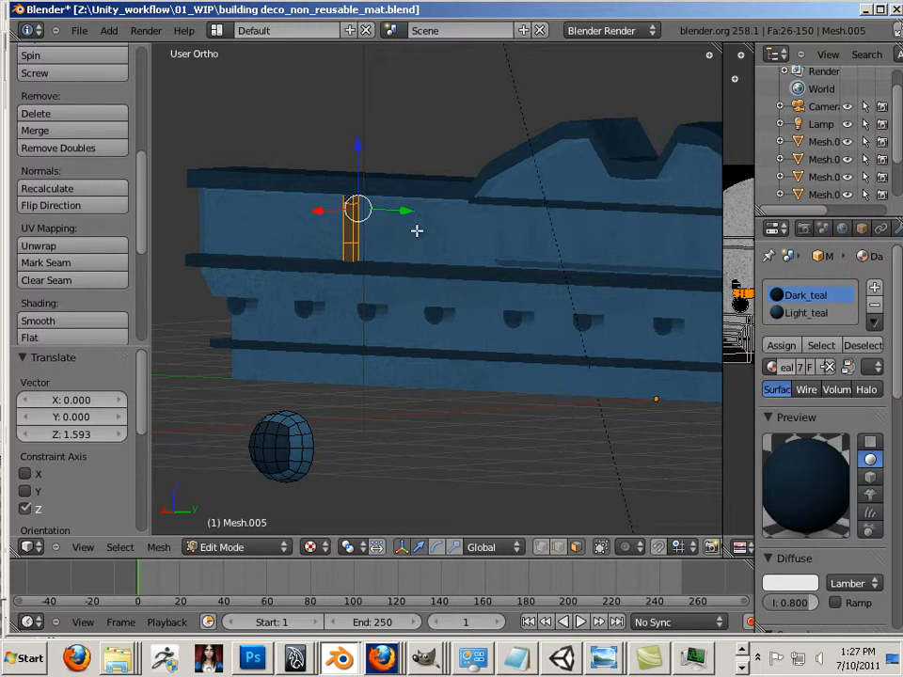
pyautogui.press('g')
pyautogui.press('x')
pyautogui.click(518, 226)
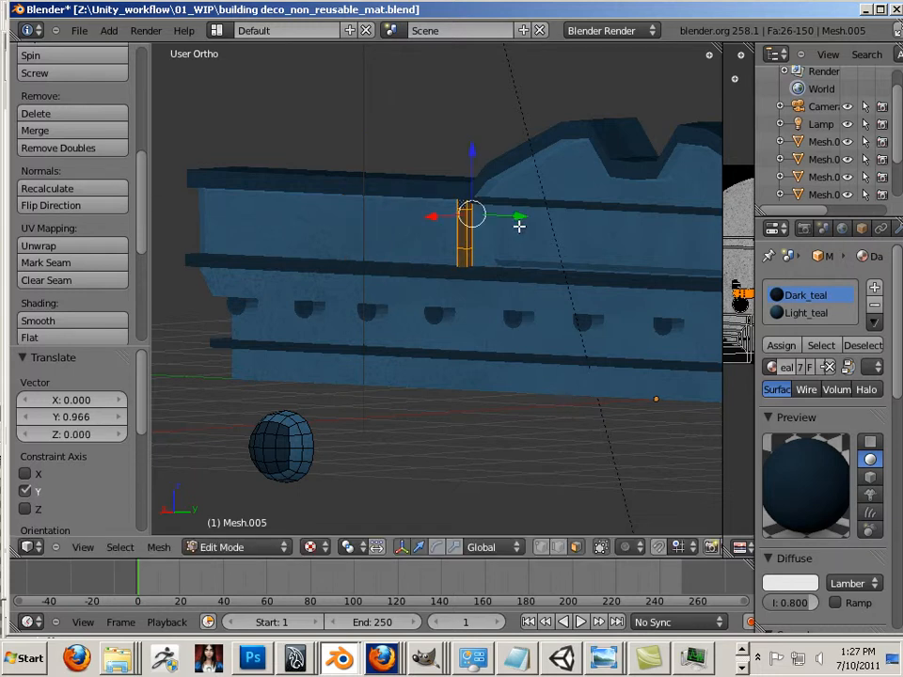
# Duplicate the bracket twice along the upper facade band, offsetting the copies -0.942 and a further -0.726 along Y.
pyautogui.hotkey('shift', 'd')
pyautogui.rightClick(518, 218)
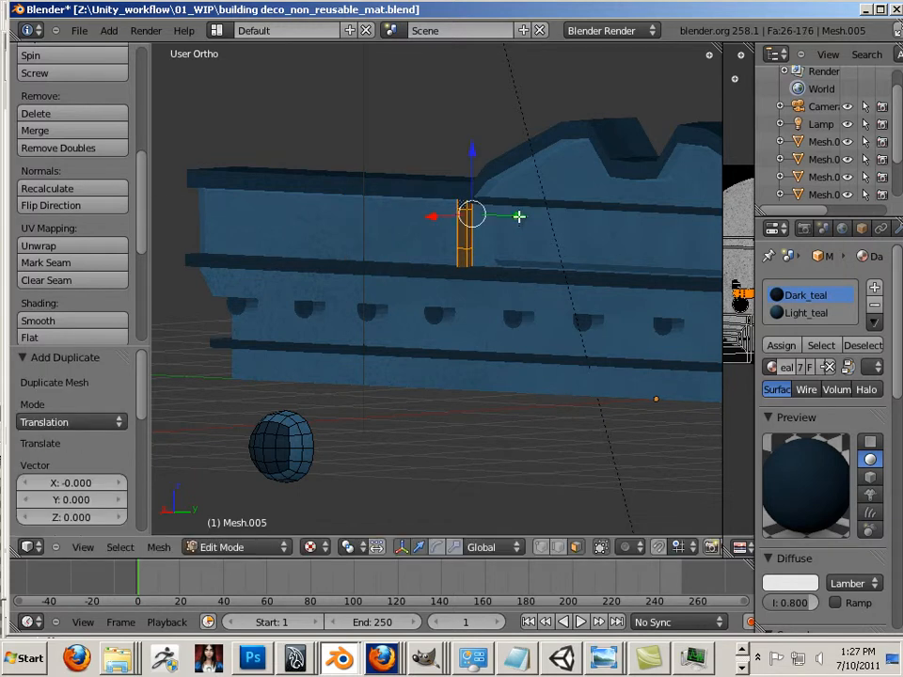
pyautogui.press('g')
pyautogui.press('y')
pyautogui.click(407, 210)
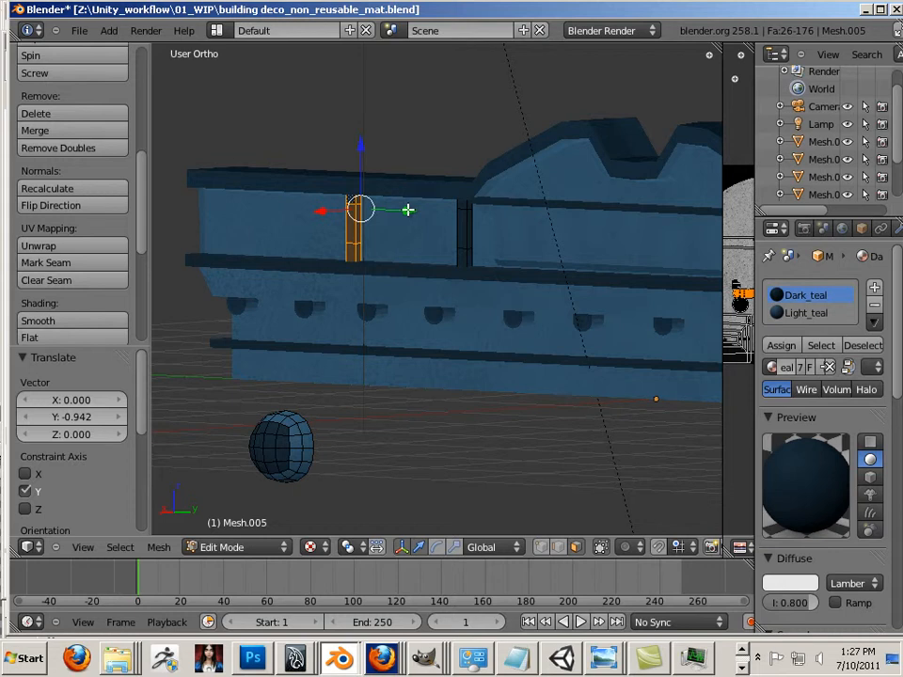
pyautogui.hotkey('shift', 'd')
pyautogui.click(407, 209)
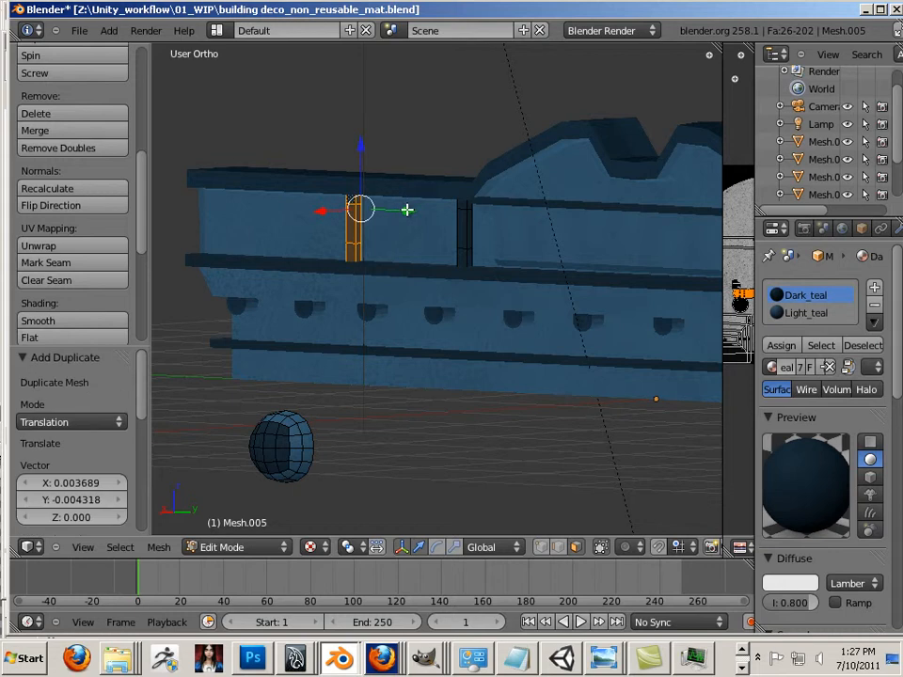
pyautogui.click(317, 199)
# Duplicate the outermost bracket again and move the copy -0.468 along Y to the near end of the facade band.
pyautogui.hotkey('shift', 'd')
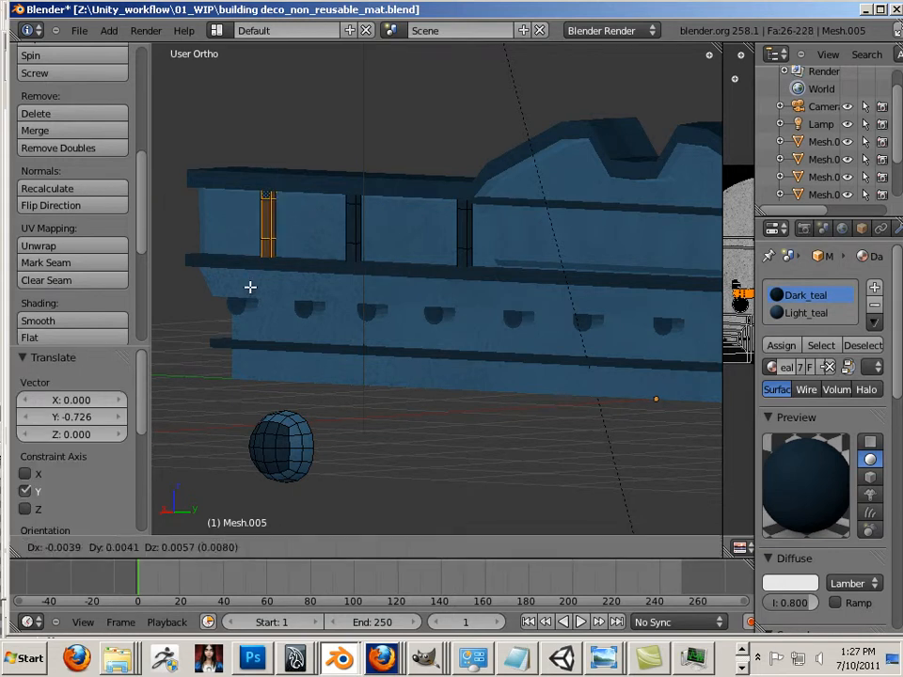
pyautogui.click(250, 286)
pyautogui.press('g')
pyautogui.press('y')
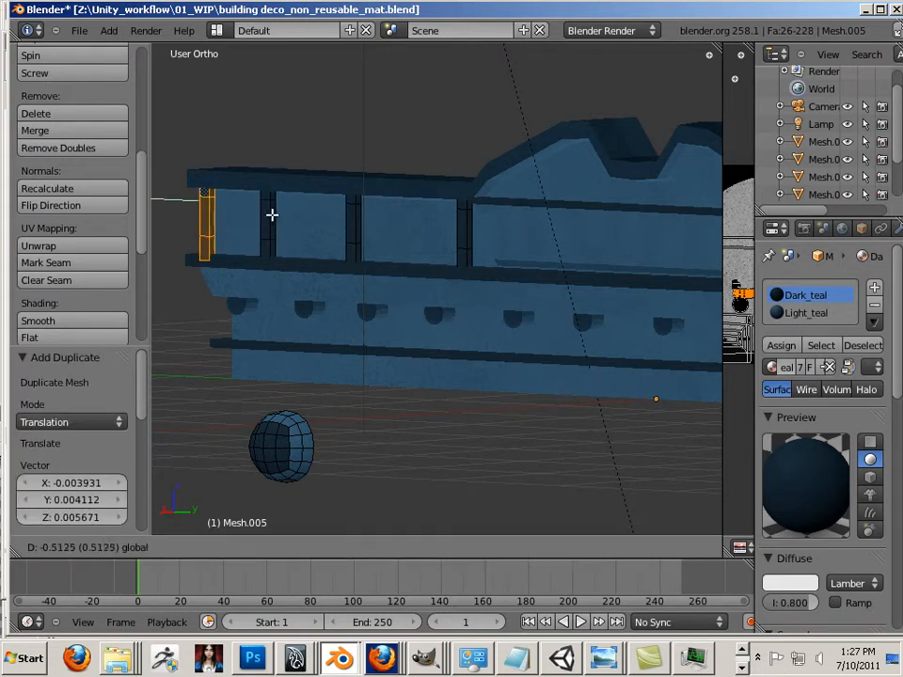
pyautogui.click(272, 217)
# Shift the end bracket about -0.024 along X, closer against the facade.
pyautogui.moveTo(375, 413); pyautogui.dragTo(611, 453, button='middle')
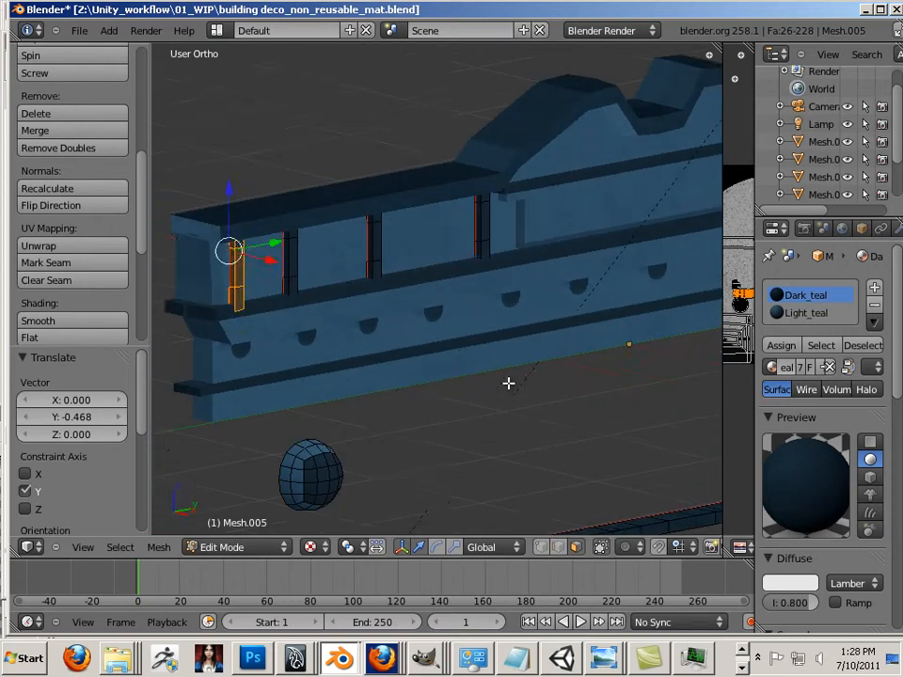
pyautogui.keyDown('shift'); pyautogui.moveTo(481, 381); pyautogui.dragTo(547, 387, button='middle'); pyautogui.keyUp('shift')
pyautogui.moveTo(336, 273); pyautogui.dragTo(328, 272)
pyautogui.click(329, 271)
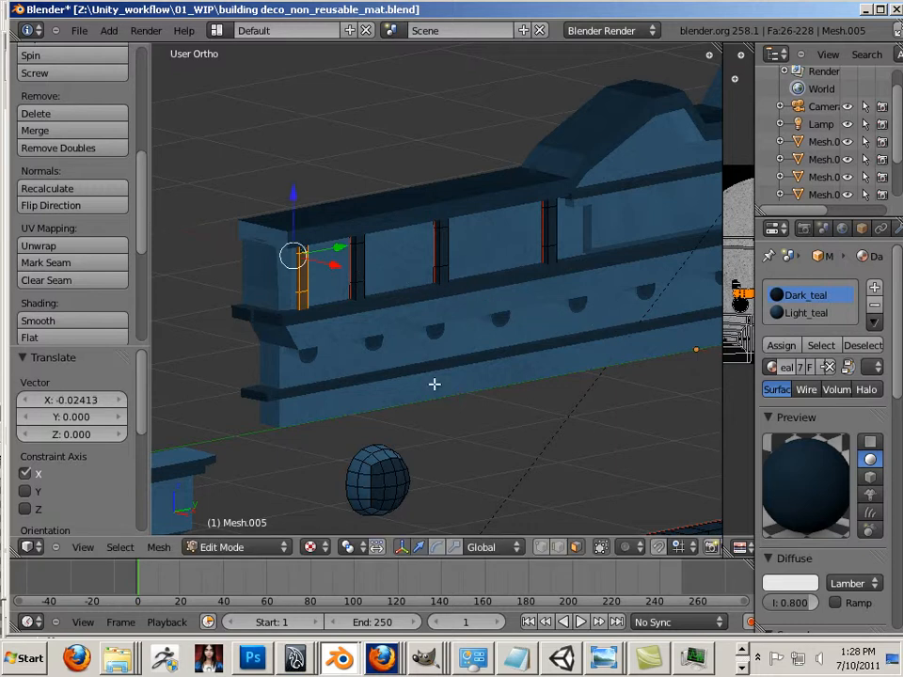
# Select the linked faces of all four brackets, duplicate them, and move the copies 2.842 along Y toward the facade's other half.
pyautogui.moveTo(485, 428); pyautogui.dragTo(282, 403, button='middle')
pyautogui.keyDown('shift'); pyautogui.moveTo(397, 393); pyautogui.dragTo(423, 364, button='middle'); pyautogui.keyUp('shift')
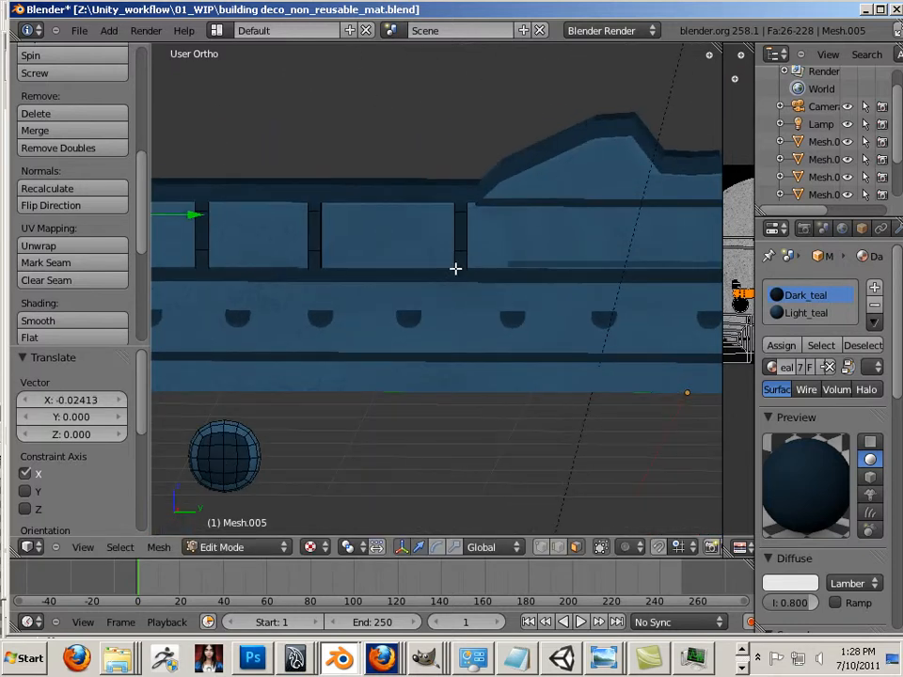
pyautogui.scroll(-2, 455, 262)
pyautogui.rightClick(454, 256)
pyautogui.press('l')
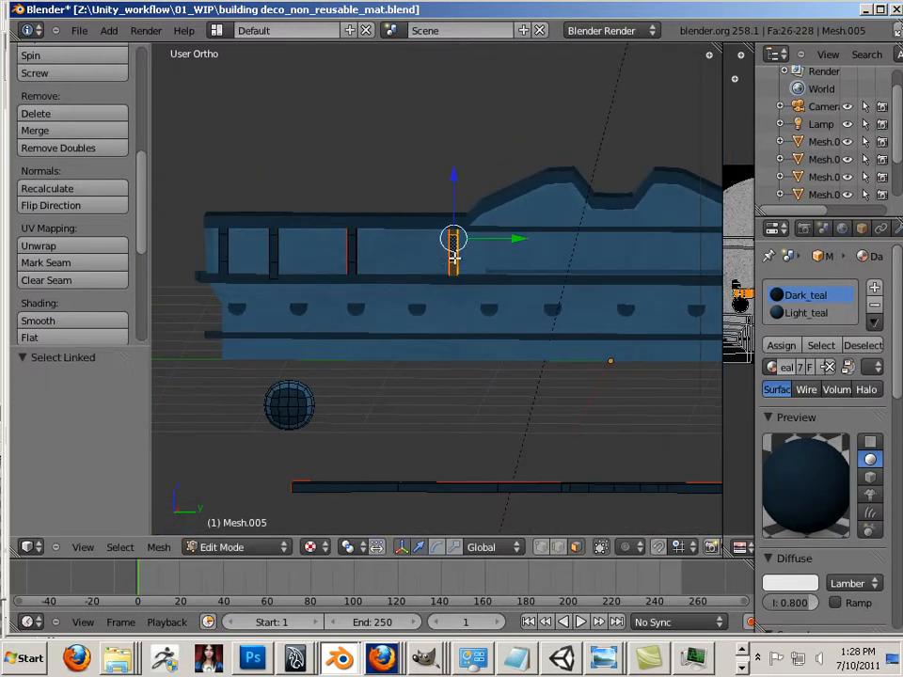
pyautogui.press('l')
pyautogui.press('l')
pyautogui.press('l')
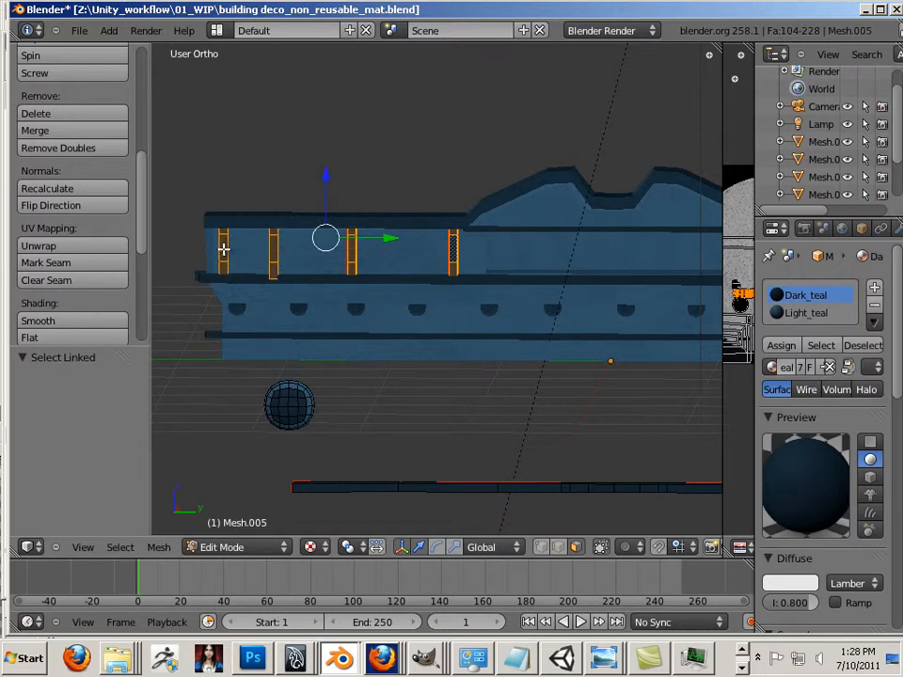
pyautogui.hotkey('shift', 'd')
pyautogui.rightClick(223, 250)
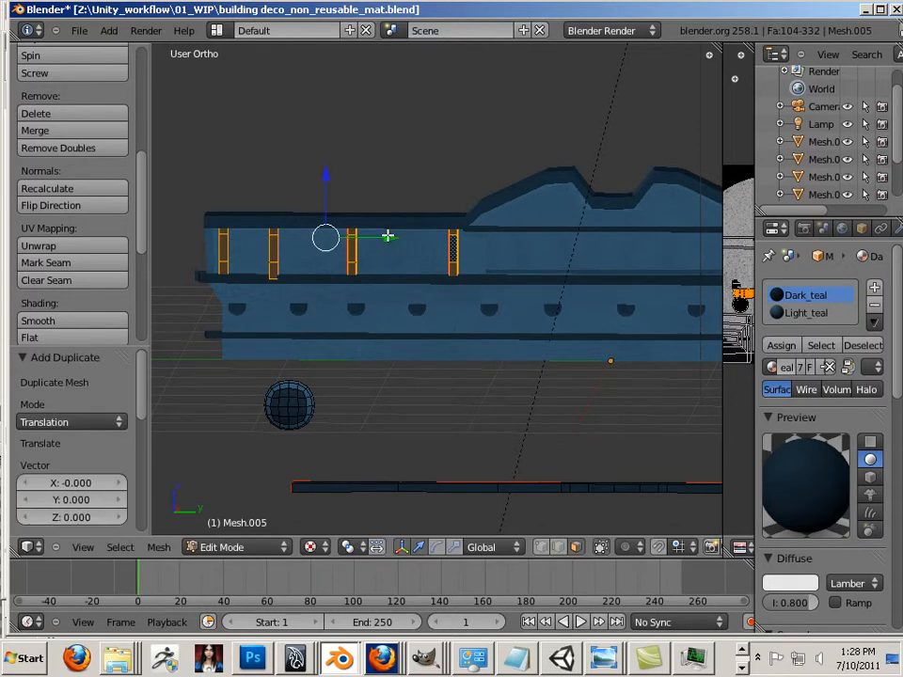
pyautogui.press('g')
pyautogui.click(640, 278)
# Move the four copied brackets a further 2.252 along Y past the pediment, nudge them about 0.025 more, and deselect them.
pyautogui.keyDown('shift'); pyautogui.moveTo(640, 278); pyautogui.dragTo(304, 299, button='middle'); pyautogui.keyUp('shift')
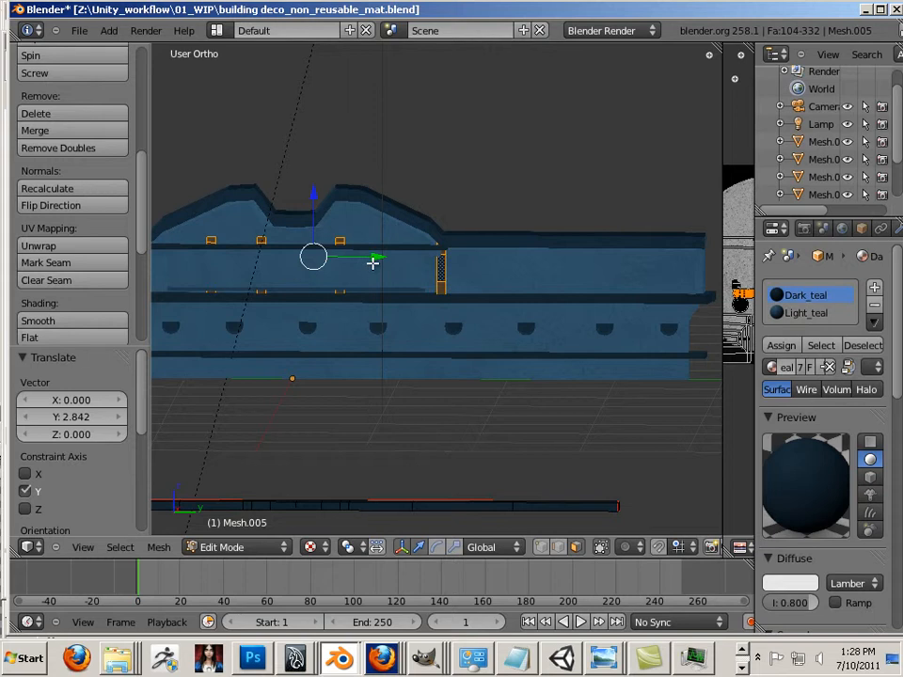
pyautogui.press('g')
pyautogui.press('y')
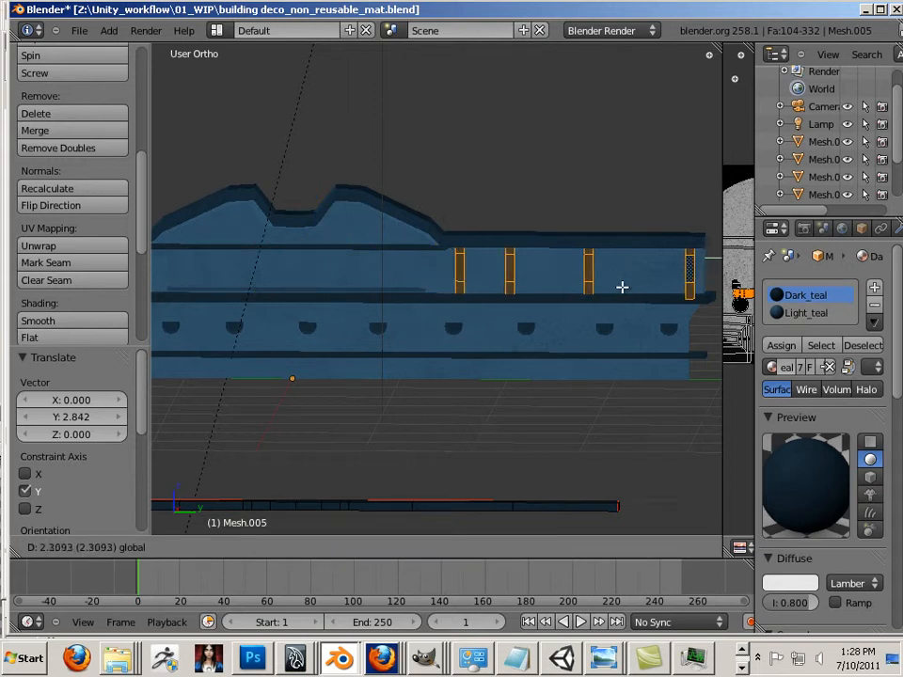
pyautogui.click(564, 324)
pyautogui.keyDown('shift'); pyautogui.moveTo(512, 354); pyautogui.dragTo(593, 348, button='middle'); pyautogui.keyUp('shift')
pyautogui.moveTo(715, 248); pyautogui.dragTo(718, 248)
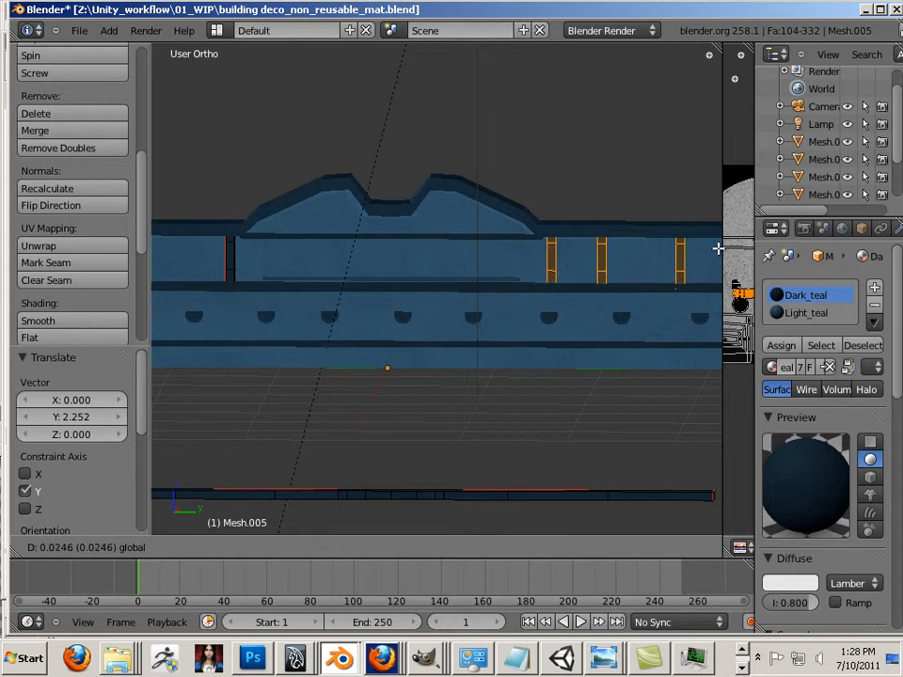
pyautogui.click(717, 248)
pyautogui.press('a')
pyautogui.scroll(-4, 622, 415)
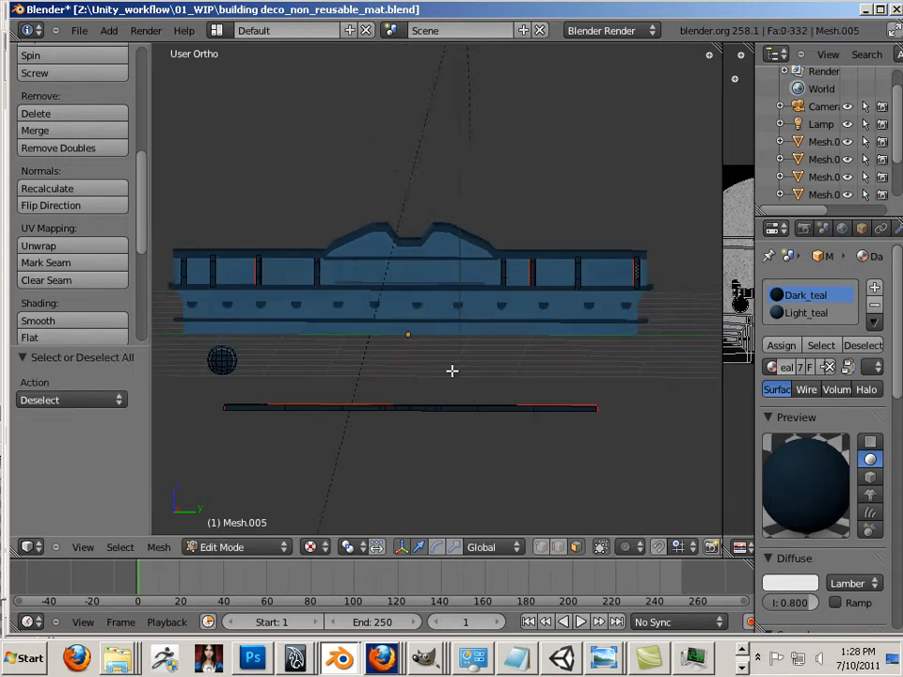
pyautogui.keyDown('shift'); pyautogui.moveTo(462, 322); pyautogui.dragTo(464, 319, button='middle'); pyautogui.keyUp('shift')
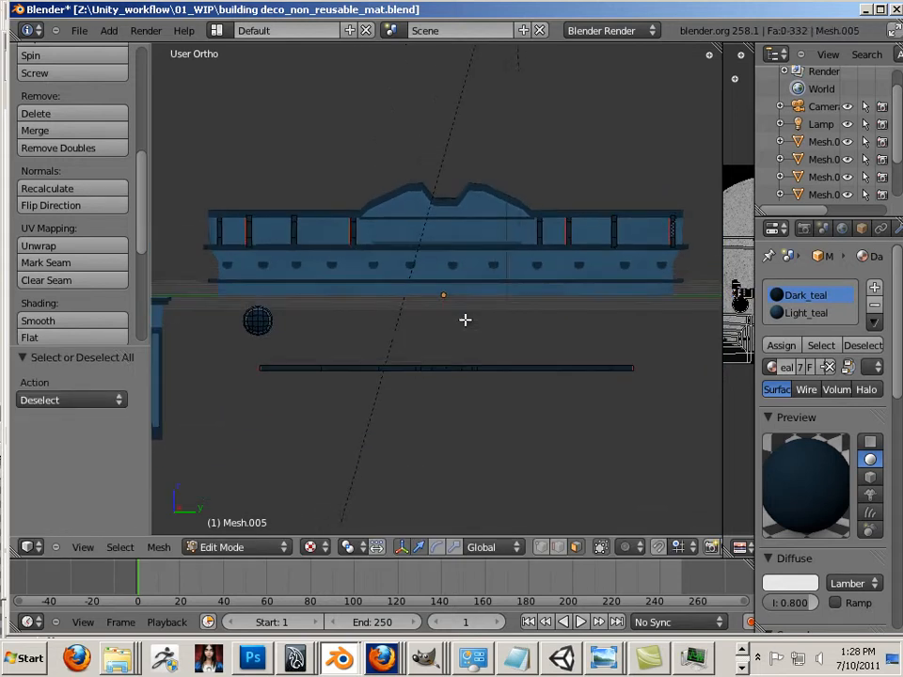
# Delete the faces of the second bracket from the pediment on the facade's +Y half.
pyautogui.scroll(2, 464, 319)
pyautogui.keyDown('shift'); pyautogui.moveTo(521, 346); pyautogui.dragTo(334, 413, button='middle'); pyautogui.keyUp('shift')
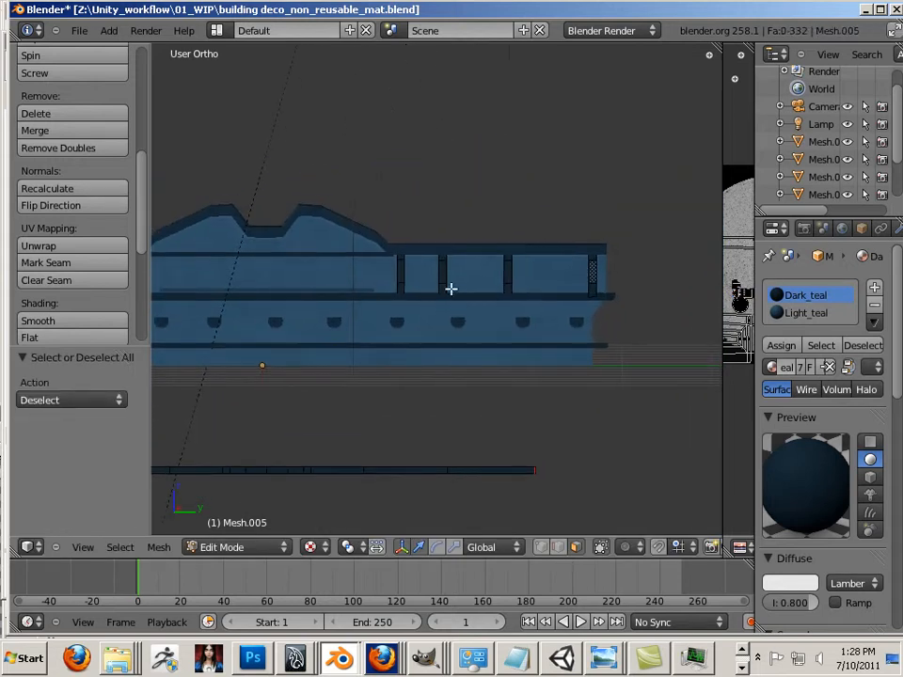
pyautogui.rightClick(443, 279)
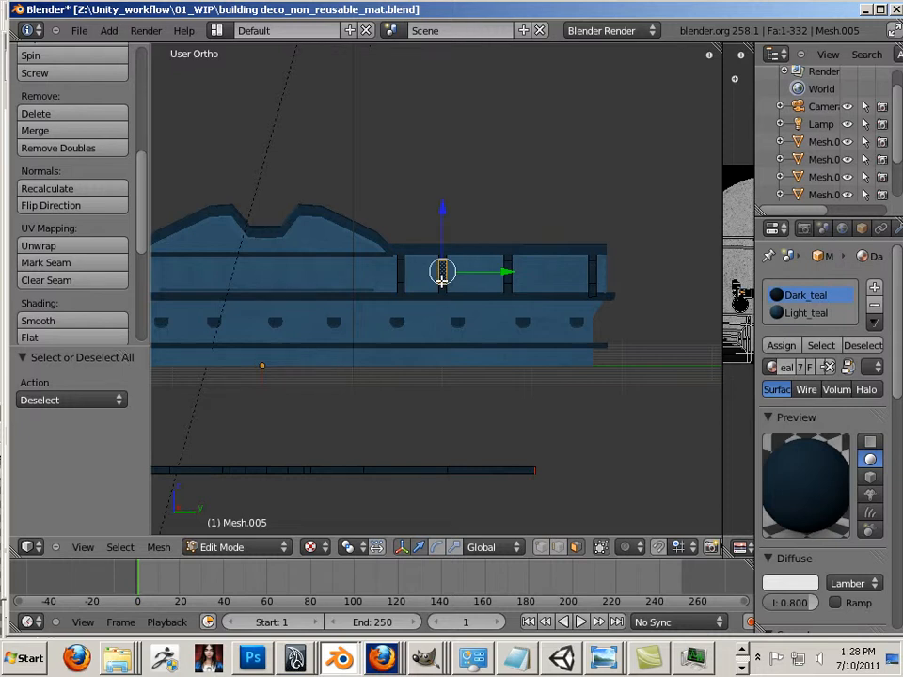
pyautogui.press('l')
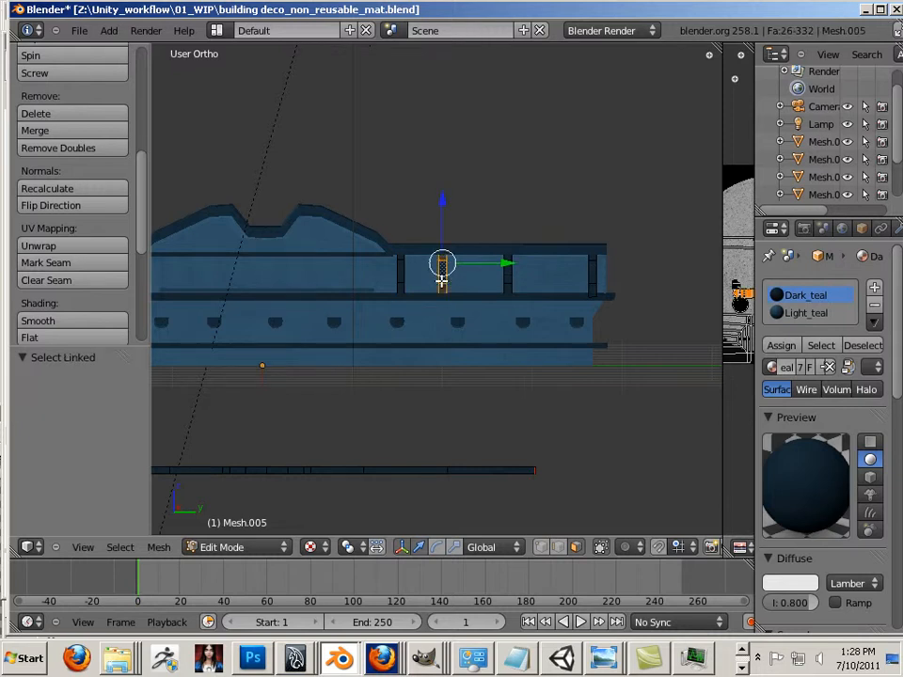
pyautogui.press('x')
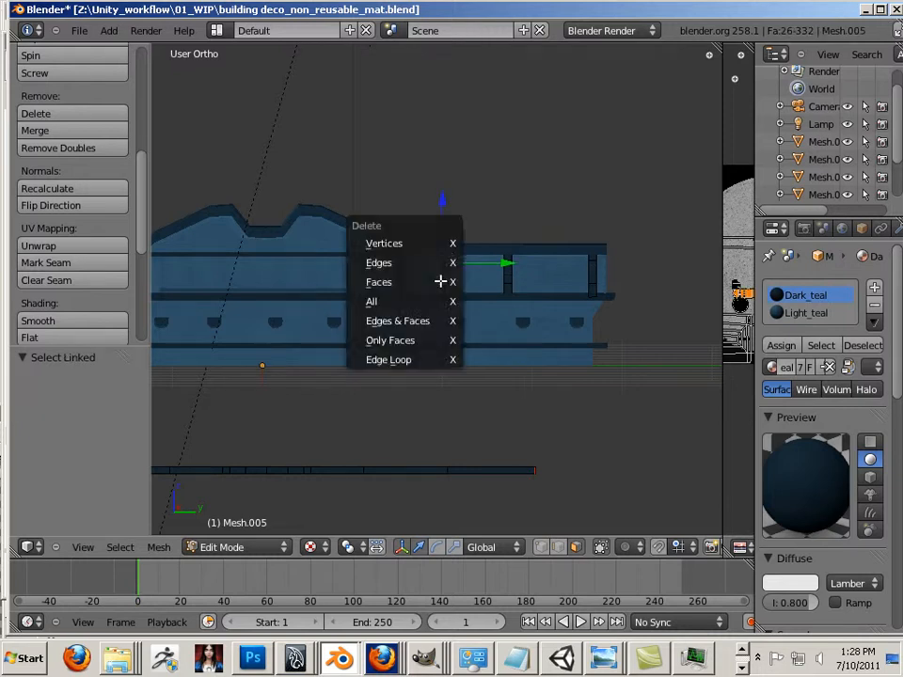
pyautogui.click(441, 280)
pyautogui.moveTo(441, 281)
pyautogui.mouseDown(button='middle')
pyautogui.moveTo(436, 297)
pyautogui.moveTo(449, 289)
pyautogui.mouseUp(button='middle')
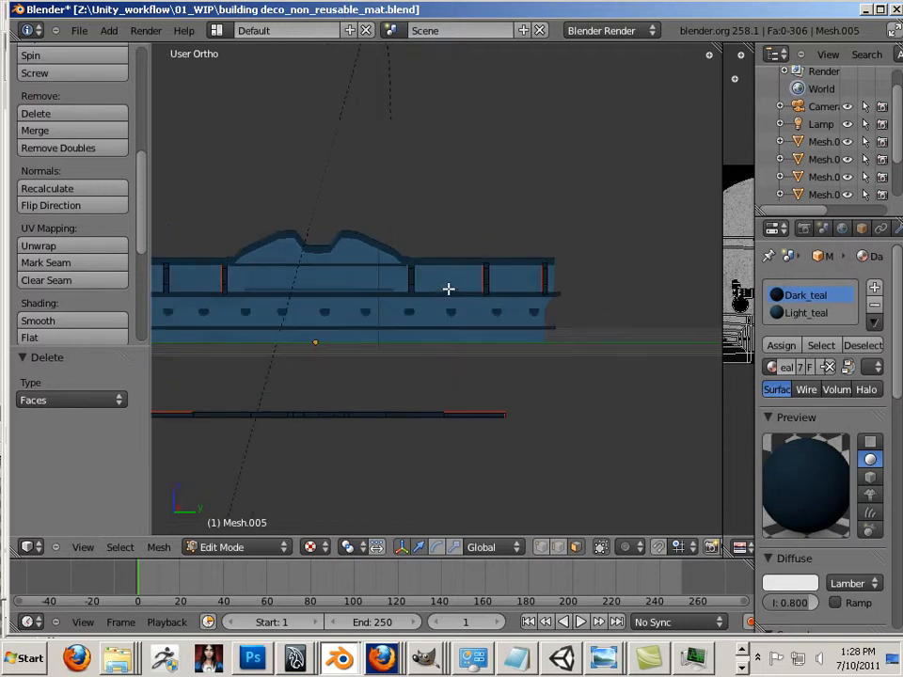
# Move the middle bracket of the +Y half -0.396 along Y, including all its linked faces.
pyautogui.moveTo(372, 354); pyautogui.dragTo(475, 383, button='middle')
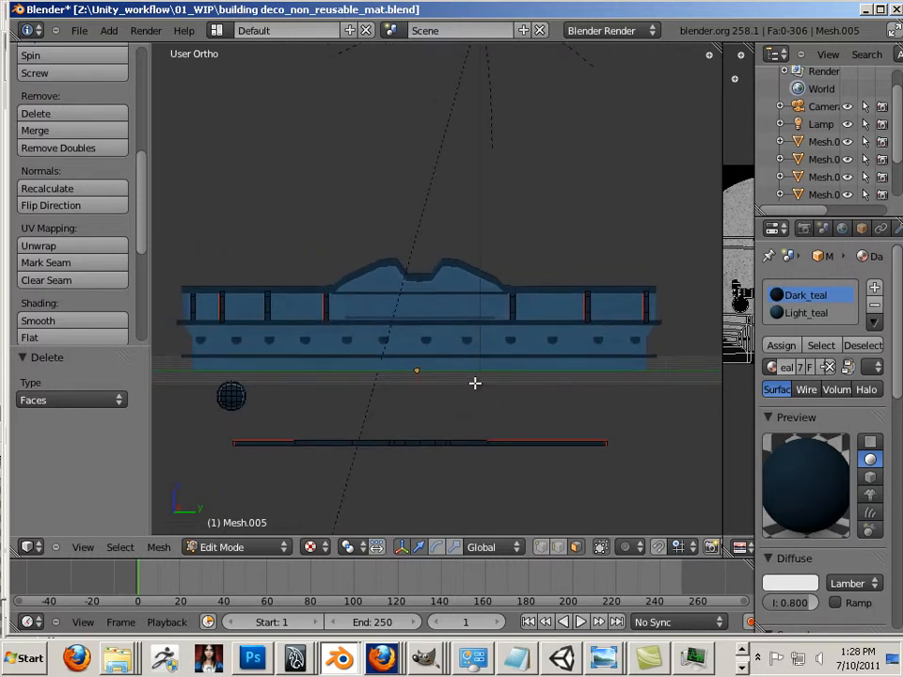
pyautogui.rightClick(586, 316)
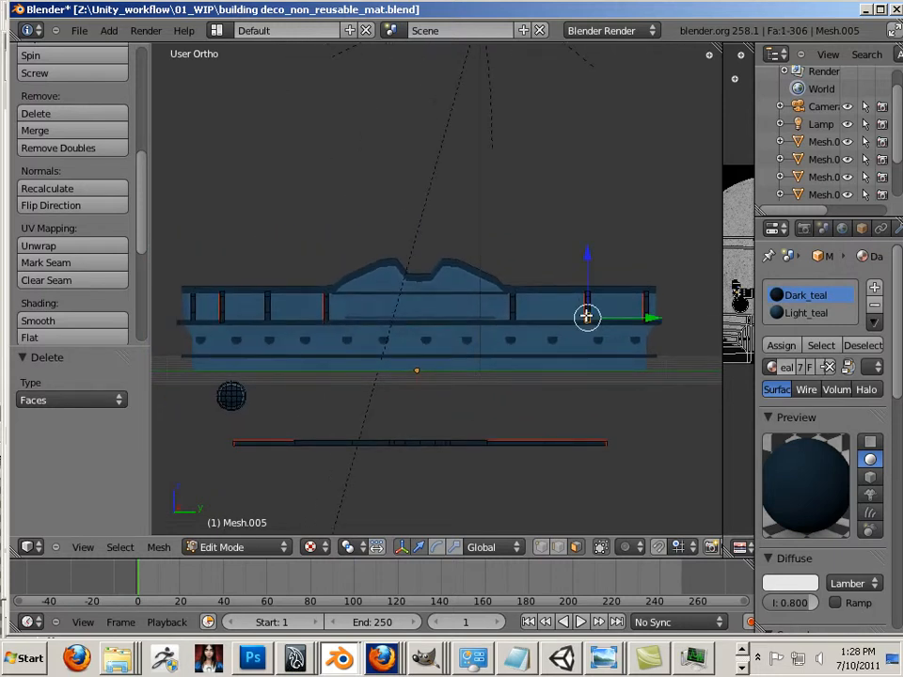
pyautogui.press('l')
pyautogui.press('g')
pyautogui.press('y')
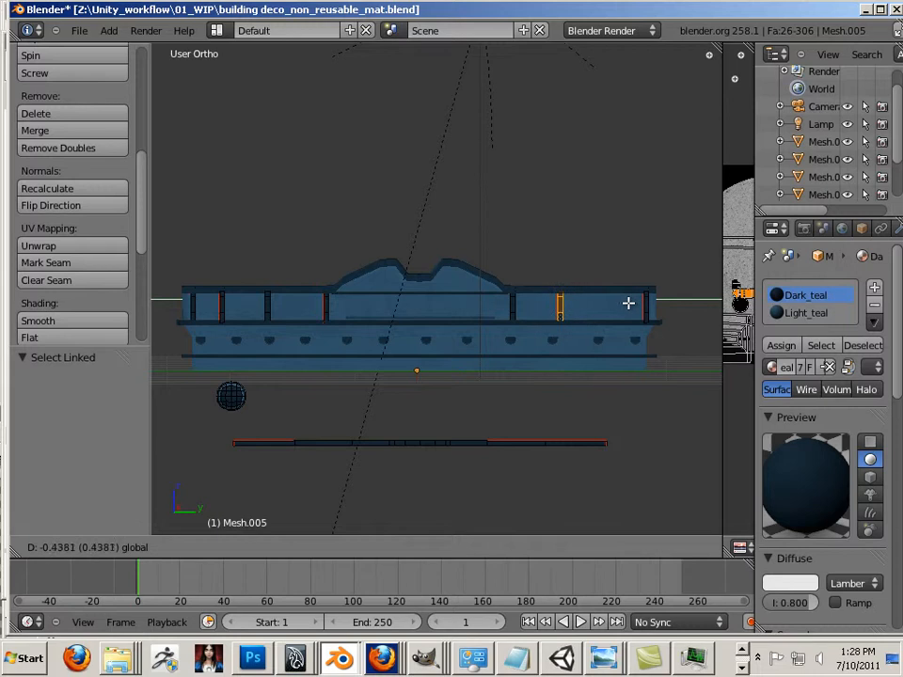
pyautogui.click(628, 303)
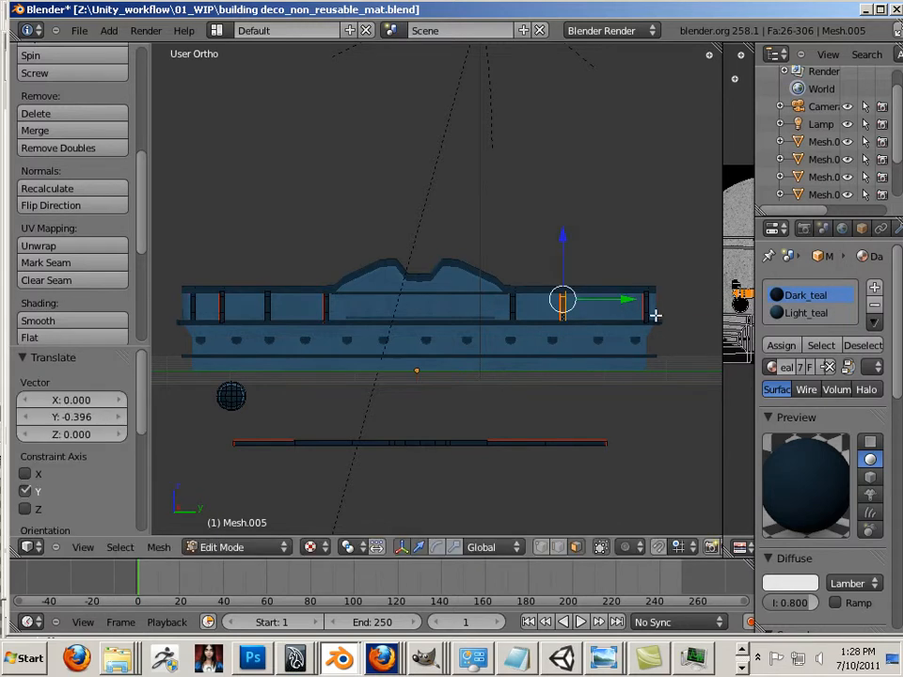
# Duplicate the end bracket on the +Y side, move the copy -0.551 along Y, and deselect it.
pyautogui.rightClick(647, 306)
pyautogui.press('l')
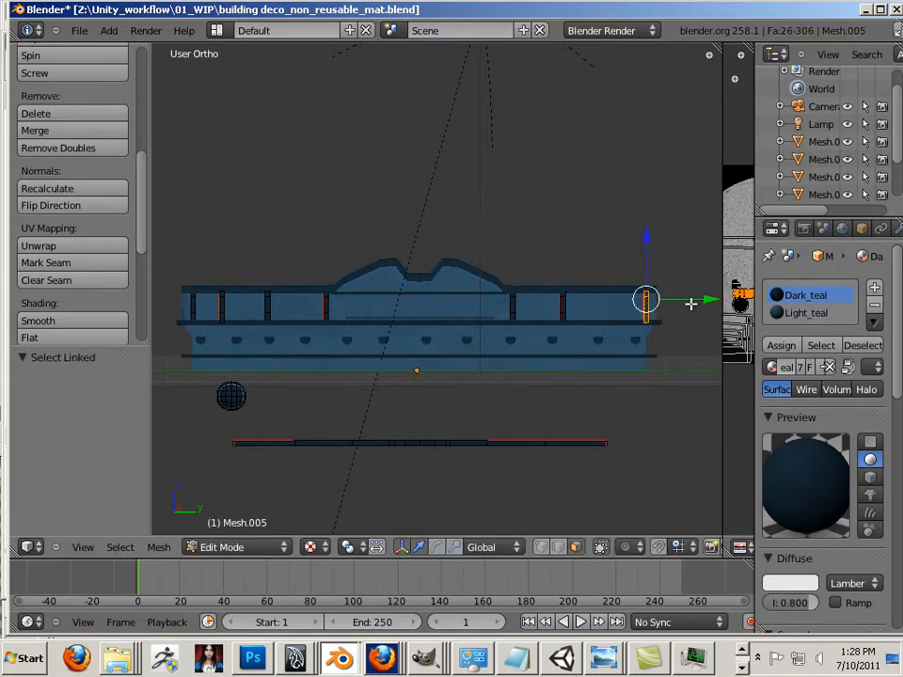
pyautogui.hotkey('shift', 'd')
pyautogui.click(685, 307)
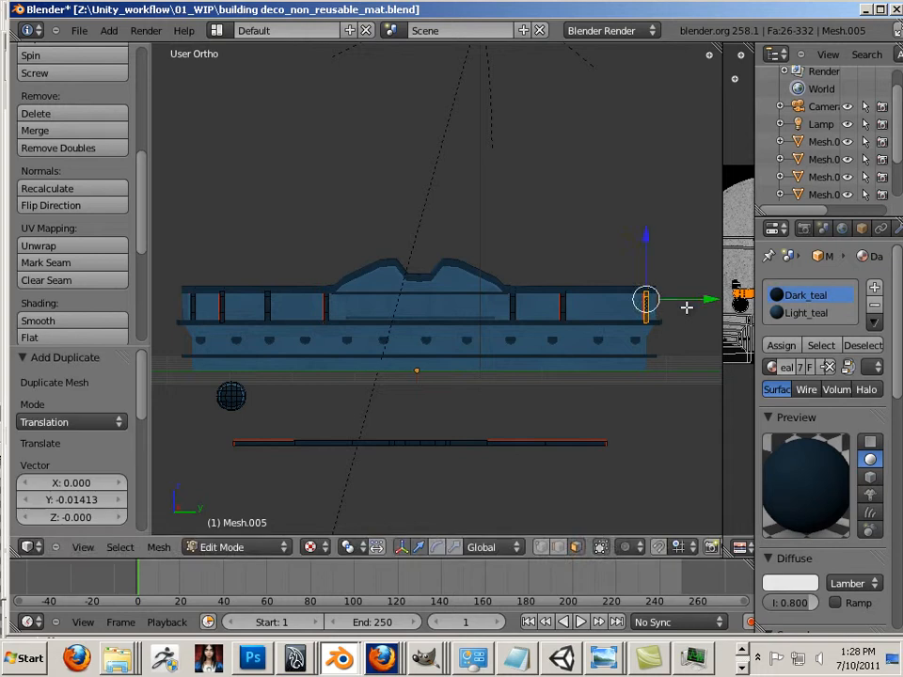
pyautogui.press('g')
pyautogui.press('y')
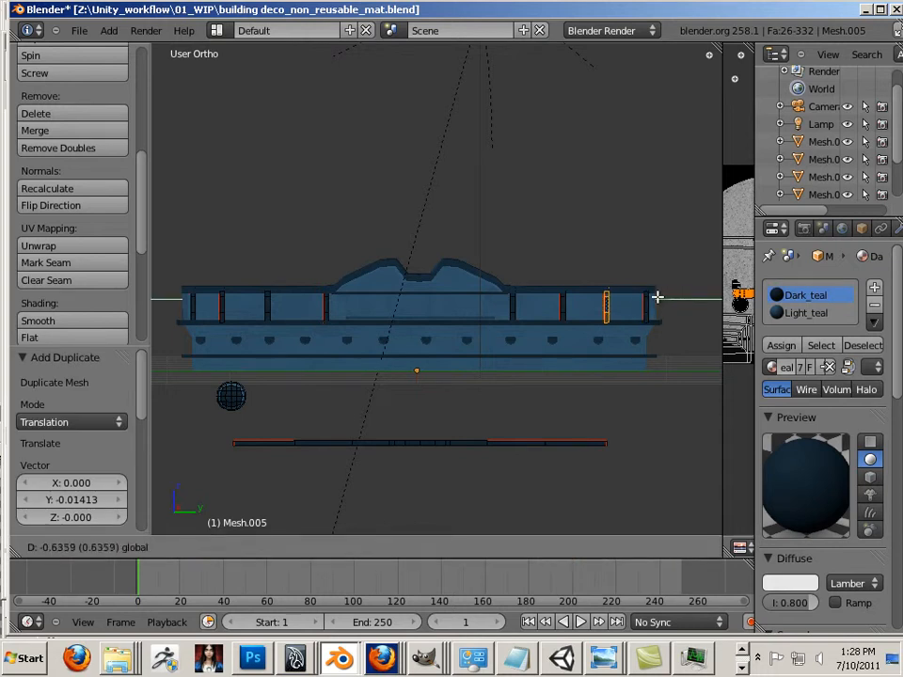
pyautogui.click(662, 297)
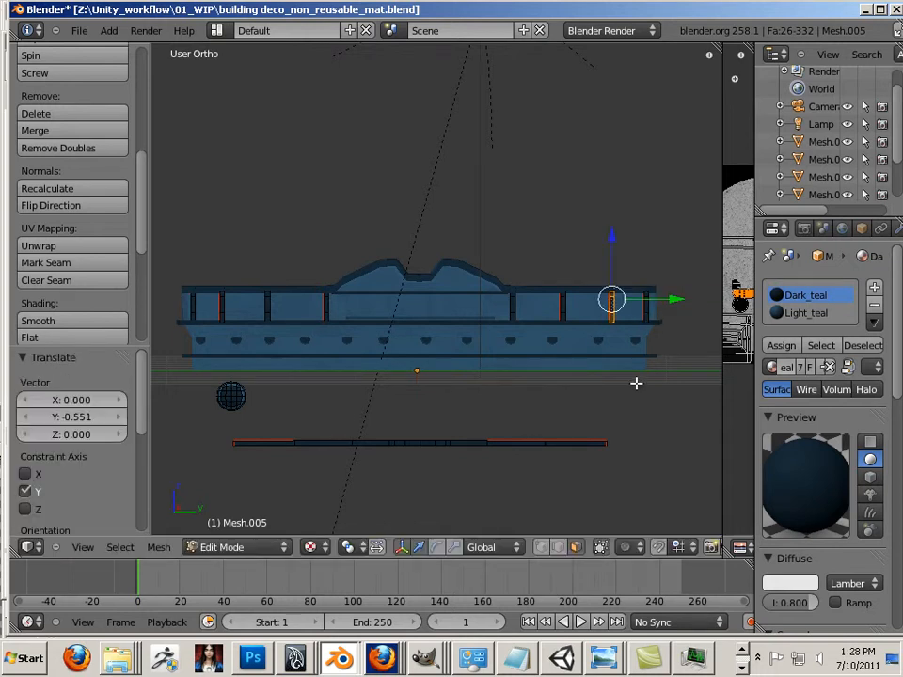
pyautogui.press('a')
pyautogui.scroll(1, 571, 429)
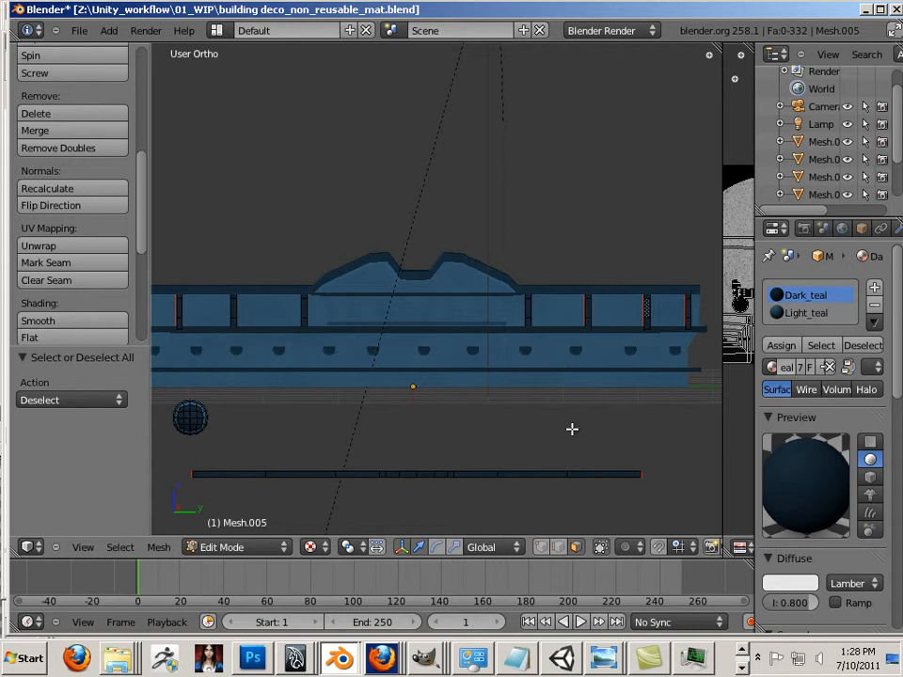
# Select all linked faces of the sphere below the facade and scale it uniformly to 0.461.
pyautogui.moveTo(569, 430); pyautogui.dragTo(407, 397, button='middle')
pyautogui.moveTo(360, 441); pyautogui.dragTo(454, 431, button='middle')
pyautogui.scroll(-3, 453, 435)
pyautogui.scroll(2, 381, 409)
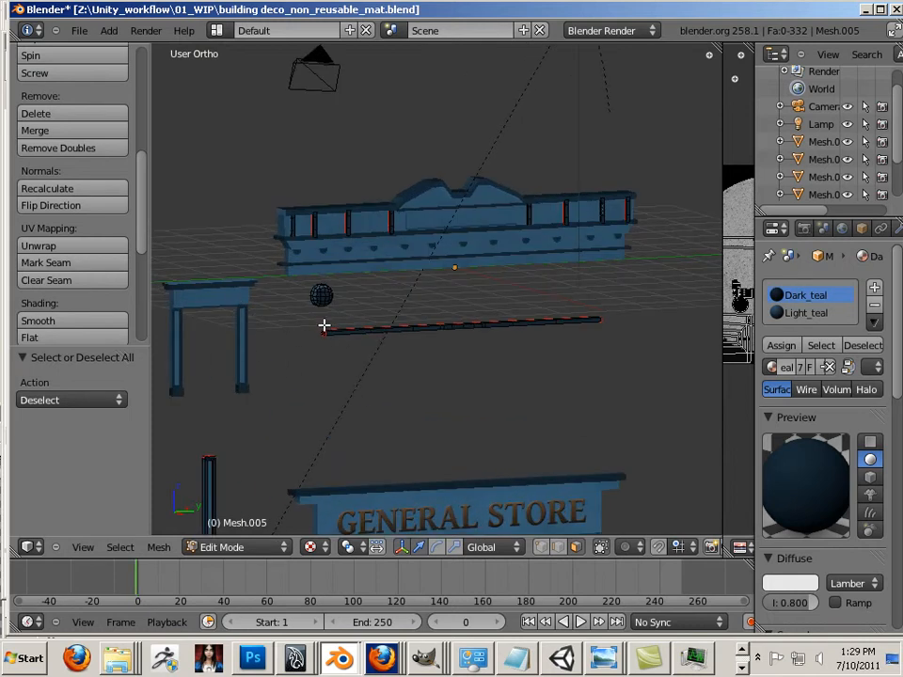
pyautogui.scroll(2, 334, 336)
pyautogui.rightClick(283, 306)
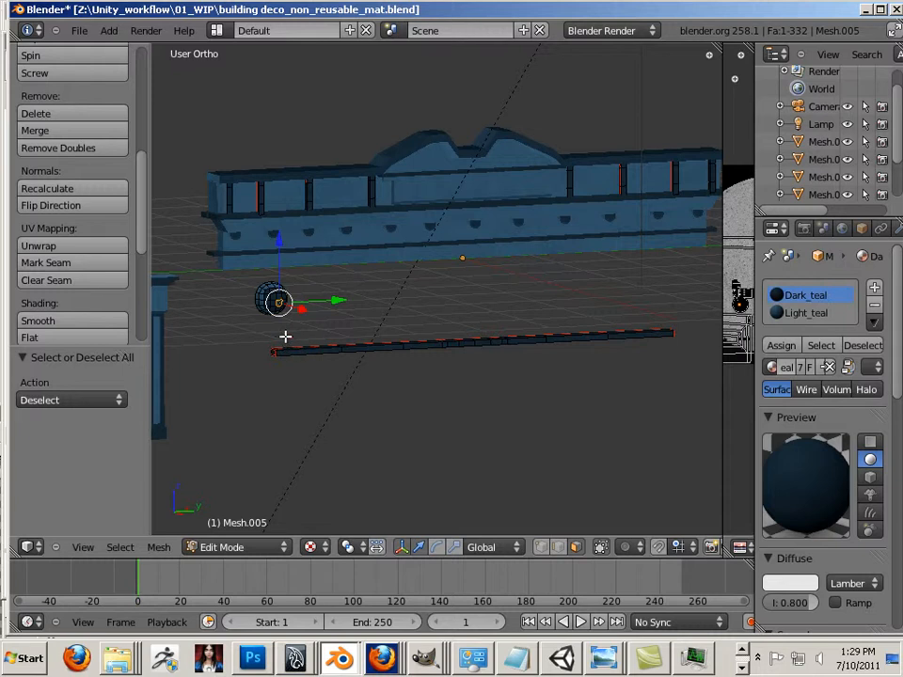
pyautogui.press('l')
pyautogui.press('l')
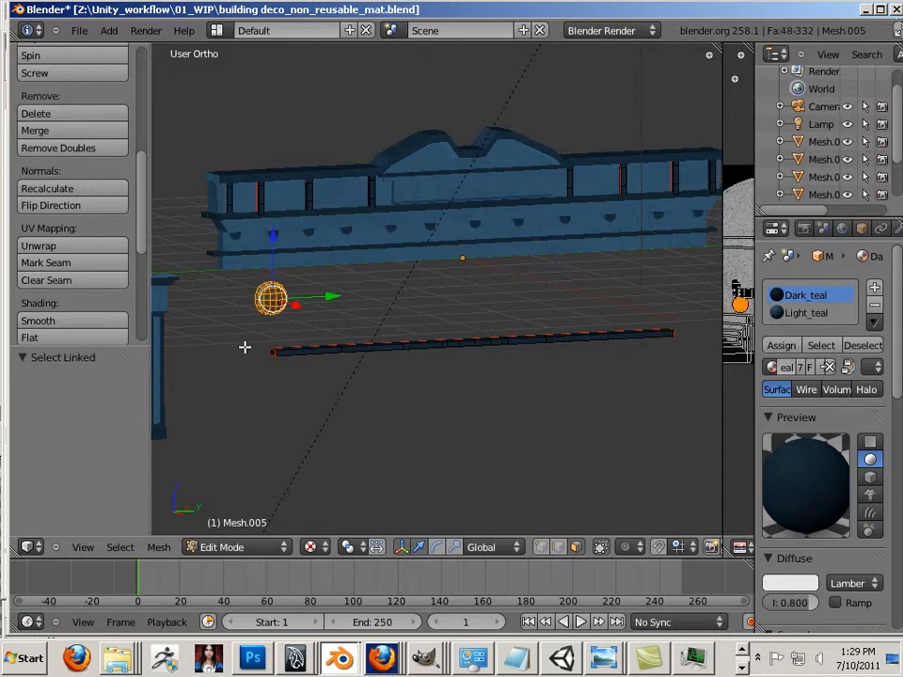
pyautogui.moveTo(244, 347); pyautogui.dragTo(550, 322, button='middle')
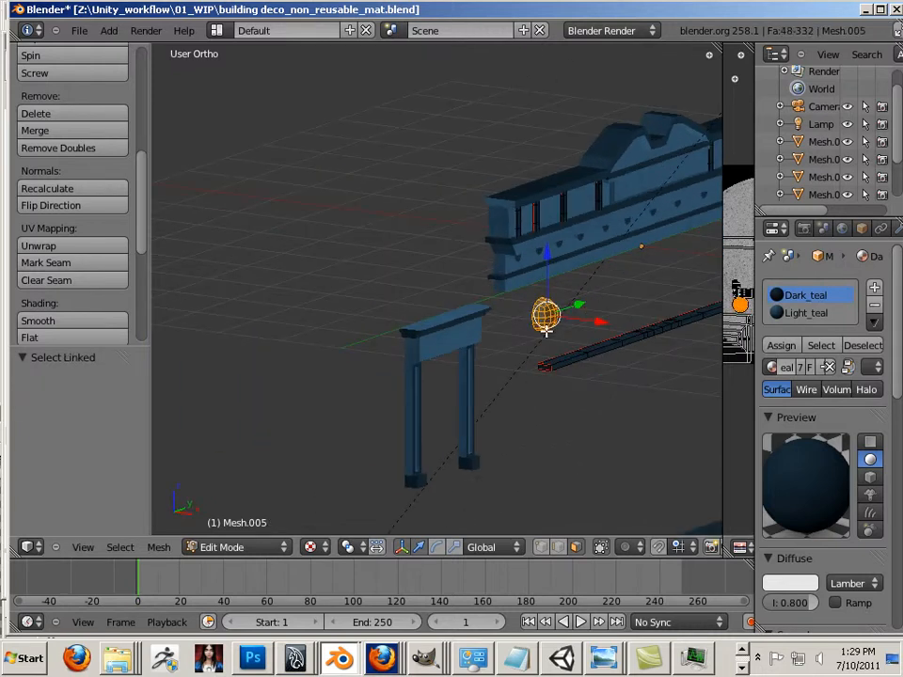
pyautogui.press('s')
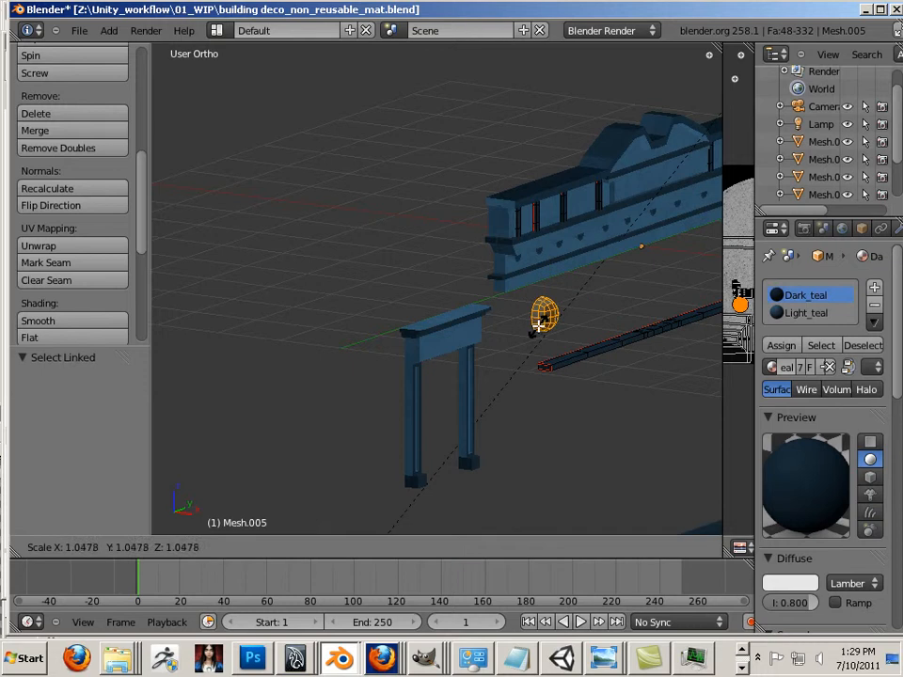
pyautogui.click(543, 318)
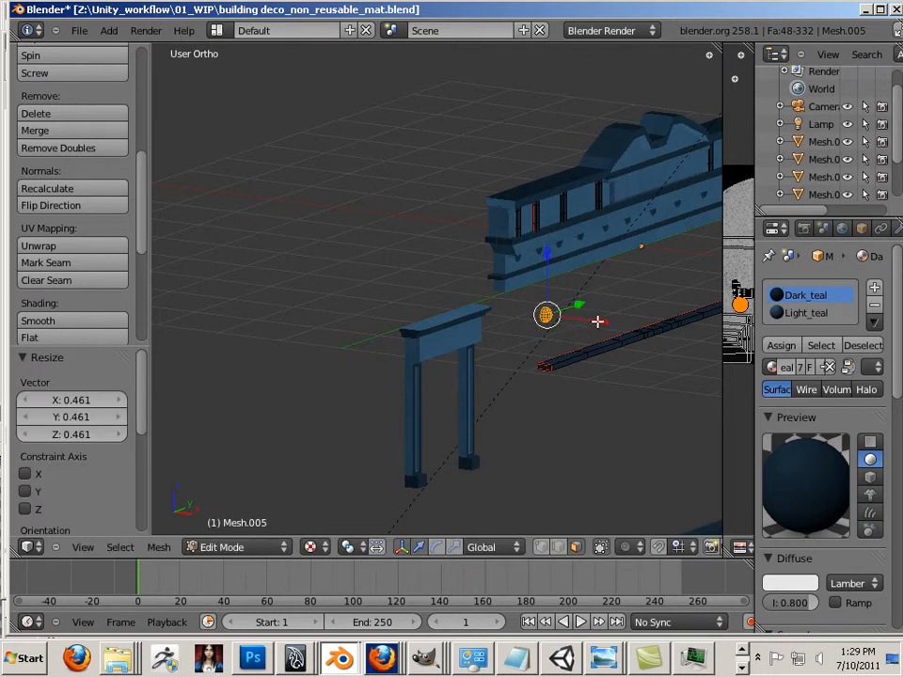
# Move the small sphere -1.011 along X, -0.213 along Z and -1.556 along Y to the door frame.
pyautogui.press('g')
pyautogui.press('x')
pyautogui.click(486, 263)
pyautogui.press('g')
pyautogui.press('z')
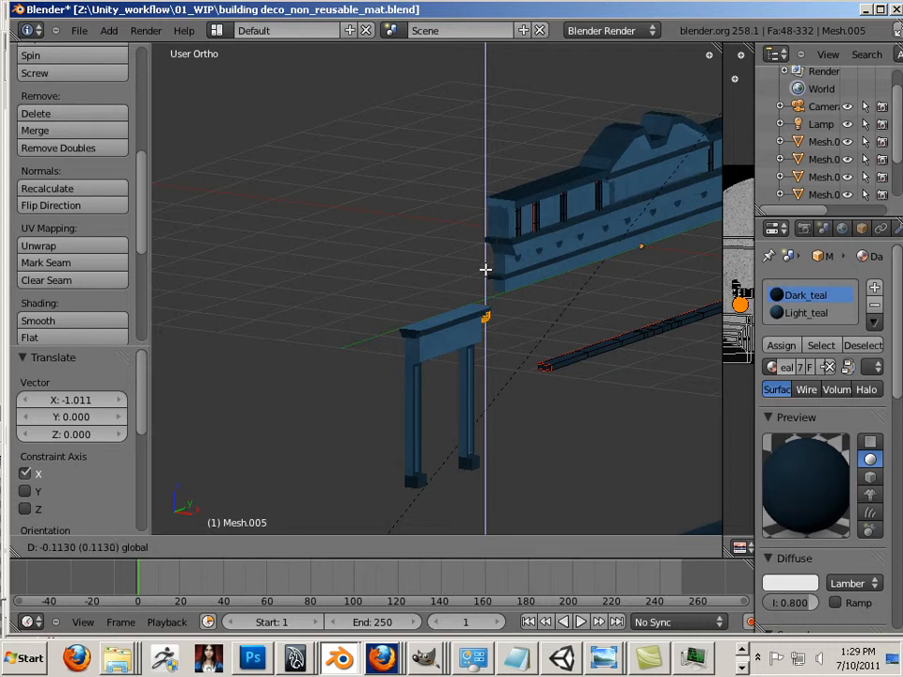
pyautogui.click(485, 281)
pyautogui.press('g')
pyautogui.press('y')
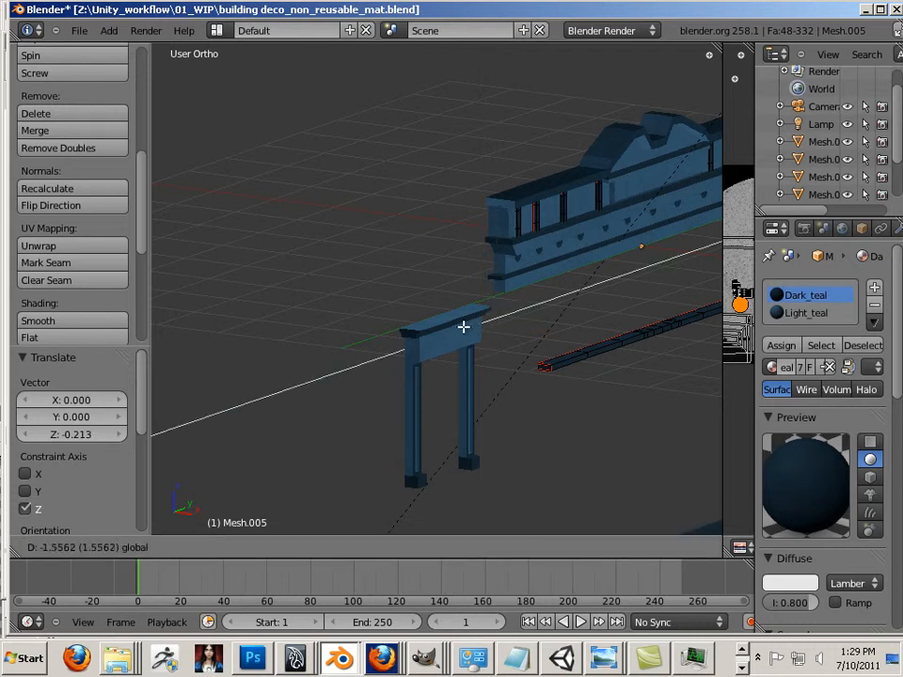
pyautogui.click(479, 349)
# Bring the sphere in front of the door frame's header: 0.787 along X, up along Z, and another 0.138 along X.
pyautogui.press('g')
pyautogui.press('y')
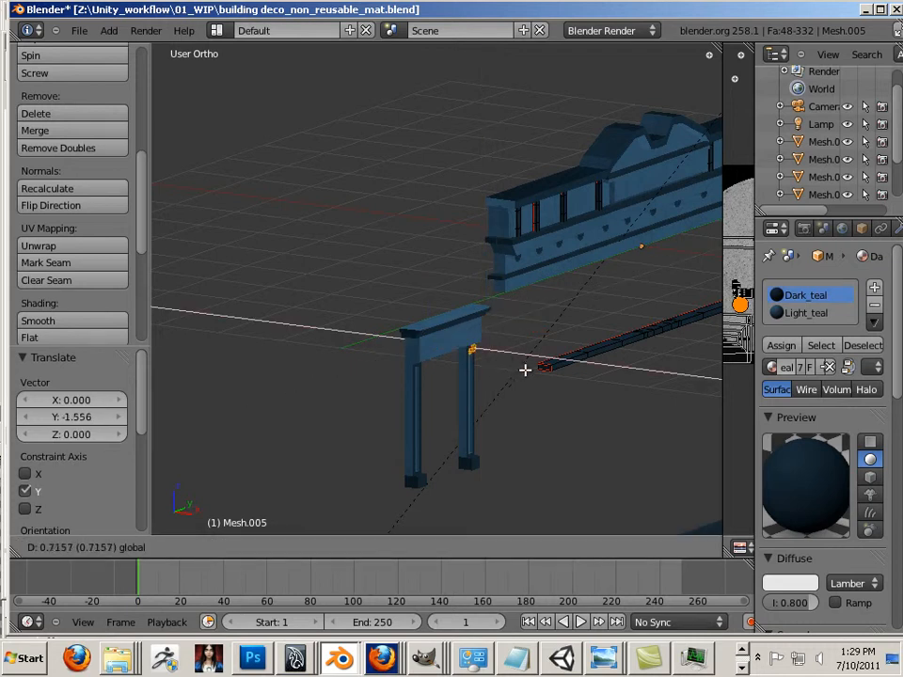
pyautogui.click(527, 372)
pyautogui.press('g')
pyautogui.press('z')
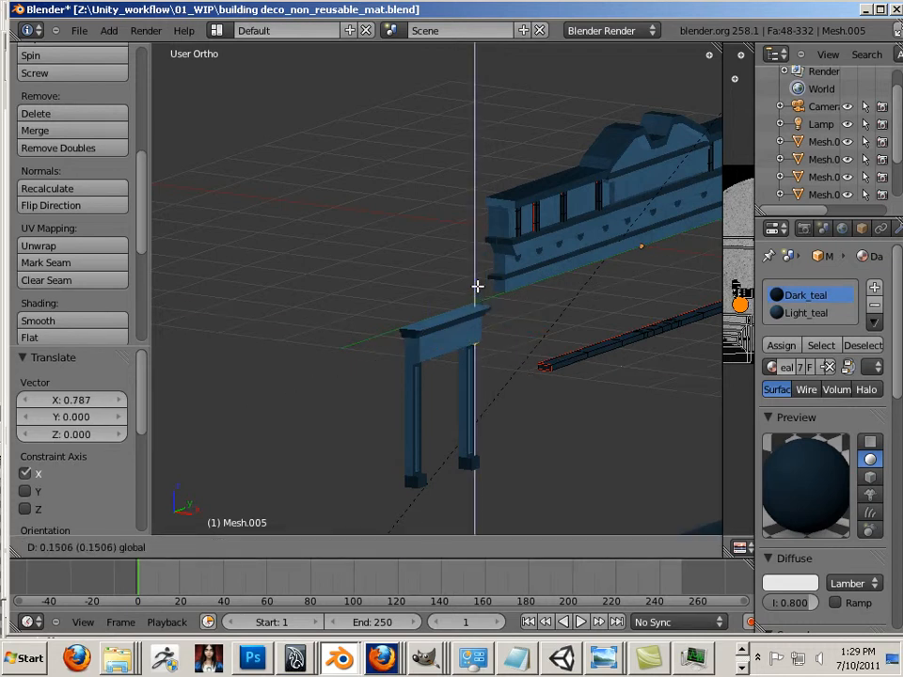
pyautogui.click(504, 330)
pyautogui.press('g')
pyautogui.press('x')
pyautogui.click(521, 336)
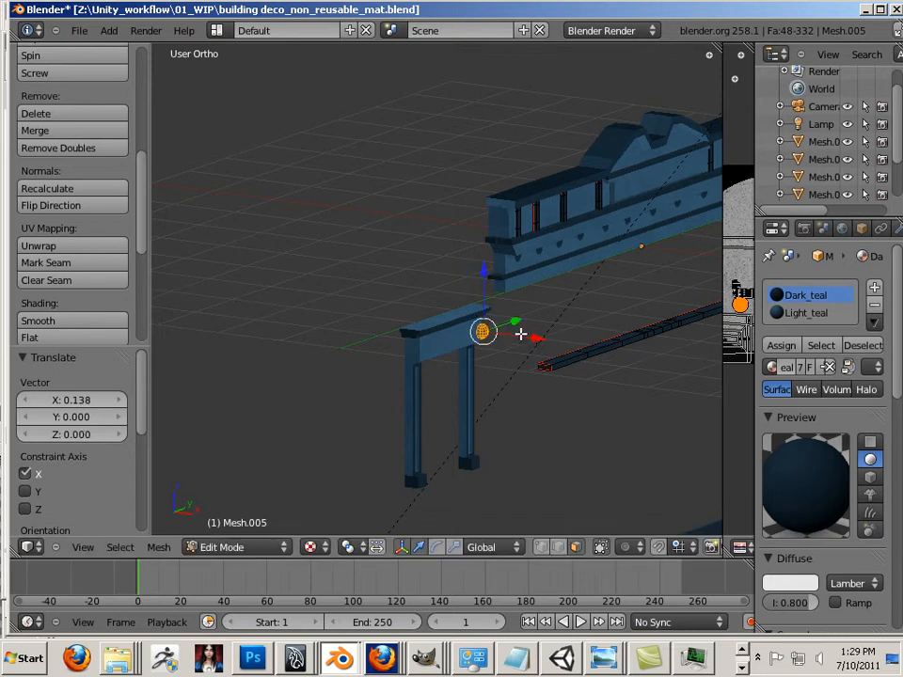
# Shift the sphere -0.240 along Y, nudge it slightly along X toward the header, and raise it 0.07531 along Z.
pyautogui.press('g')
pyautogui.press('y')
pyautogui.click(523, 340)
pyautogui.press('g')
pyautogui.press('x')
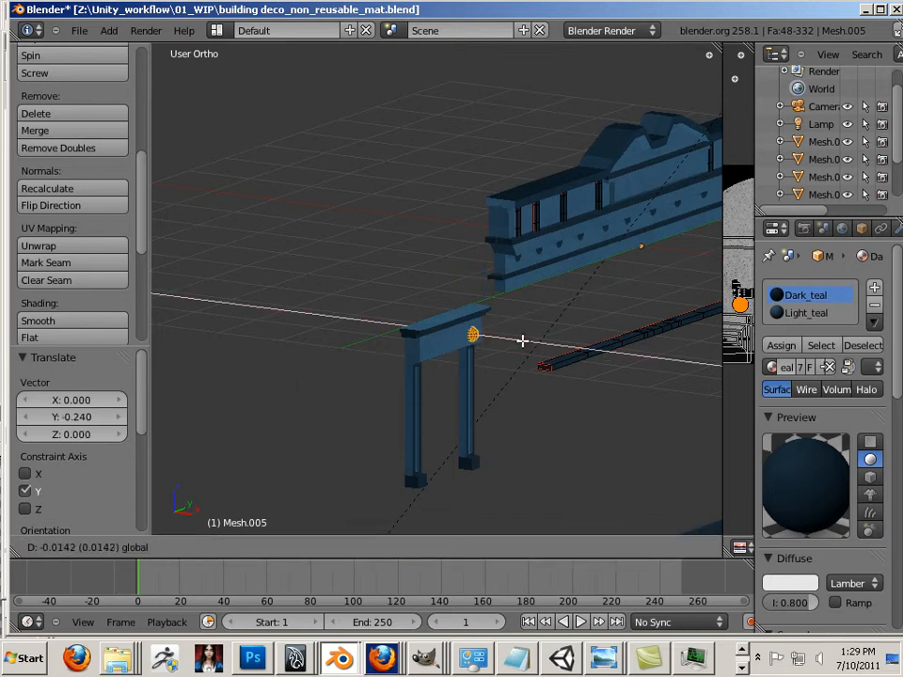
pyautogui.click(522, 340)
pyautogui.press('g')
pyautogui.press('z')
pyautogui.click(476, 286)
# Fine-tune the sphere on the header's +Y end, moving it -0.02393 along Z and 0.0289 along Y.
pyautogui.moveTo(494, 390); pyautogui.dragTo(569, 291, button='middle')
pyautogui.scroll(5, 490, 356)
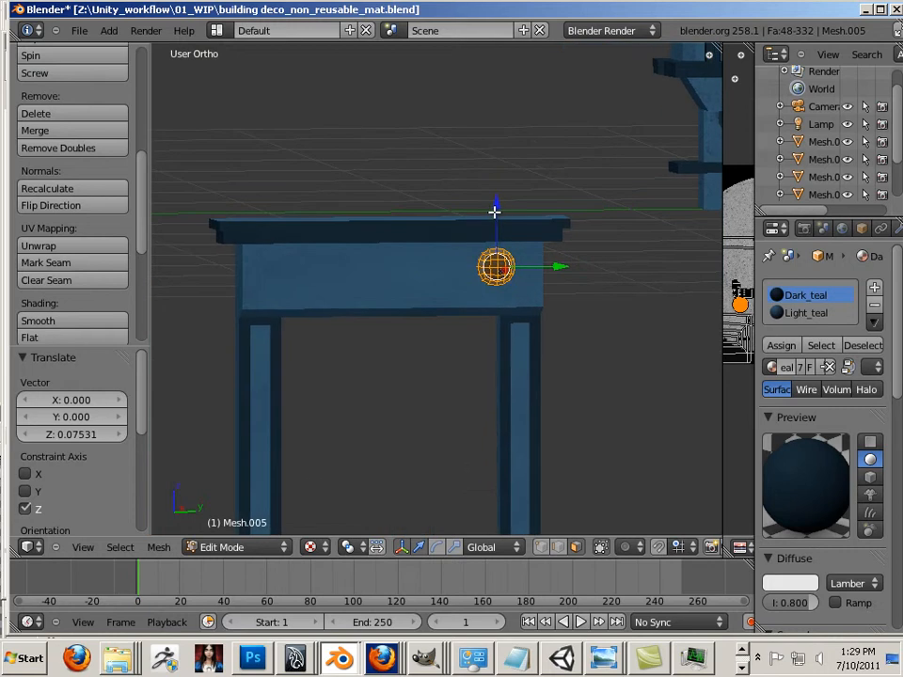
pyautogui.press('g')
pyautogui.press('z')
pyautogui.click(508, 235)
pyautogui.press('g')
pyautogui.press('y')
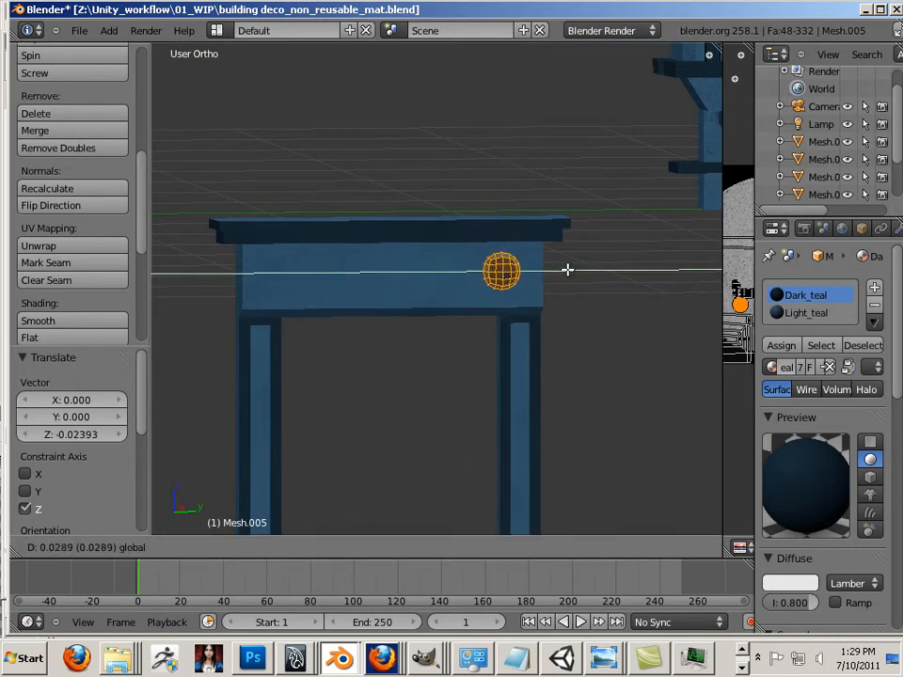
pyautogui.click(564, 271)
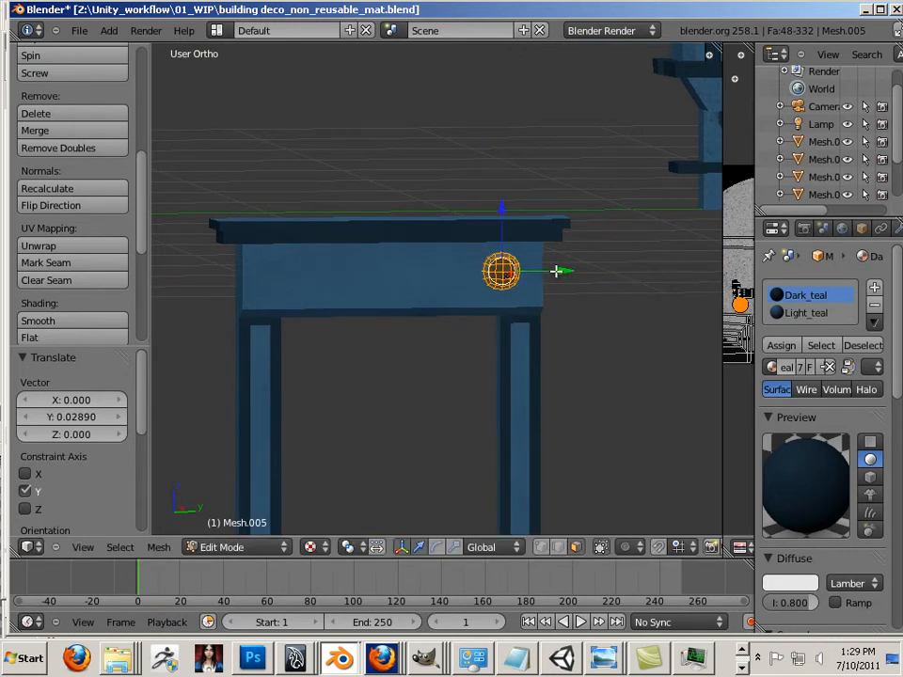
# Duplicate the sphere and move the copy -0.594 along Y to the middle of the header.
pyautogui.hotkey('shift', 'd')
pyautogui.press('Escape')
pyautogui.press('g')
pyautogui.press('y')
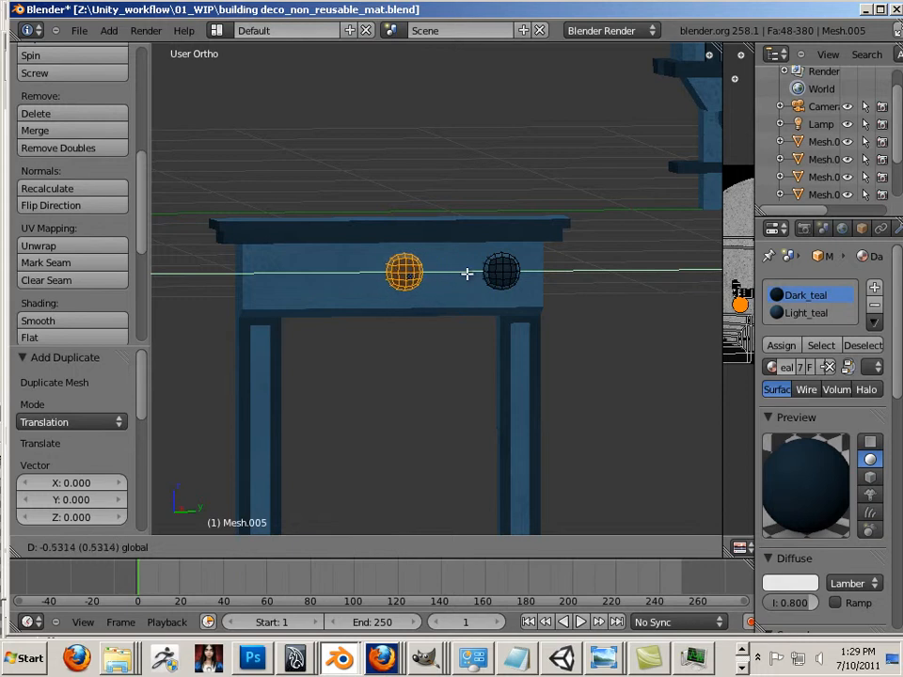
pyautogui.click(455, 272)
# Duplicate the middle sphere, move the copy about -0.594 along Y to the header's other end, and deselect it.
pyautogui.press('g')
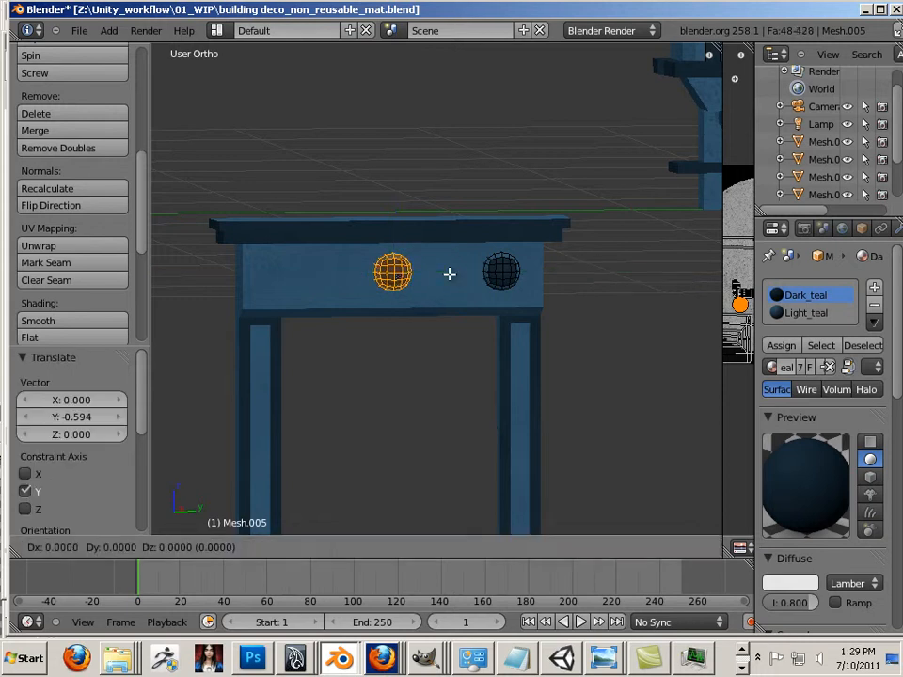
pyautogui.click(448, 273)
pyautogui.press('g')
pyautogui.press('y')
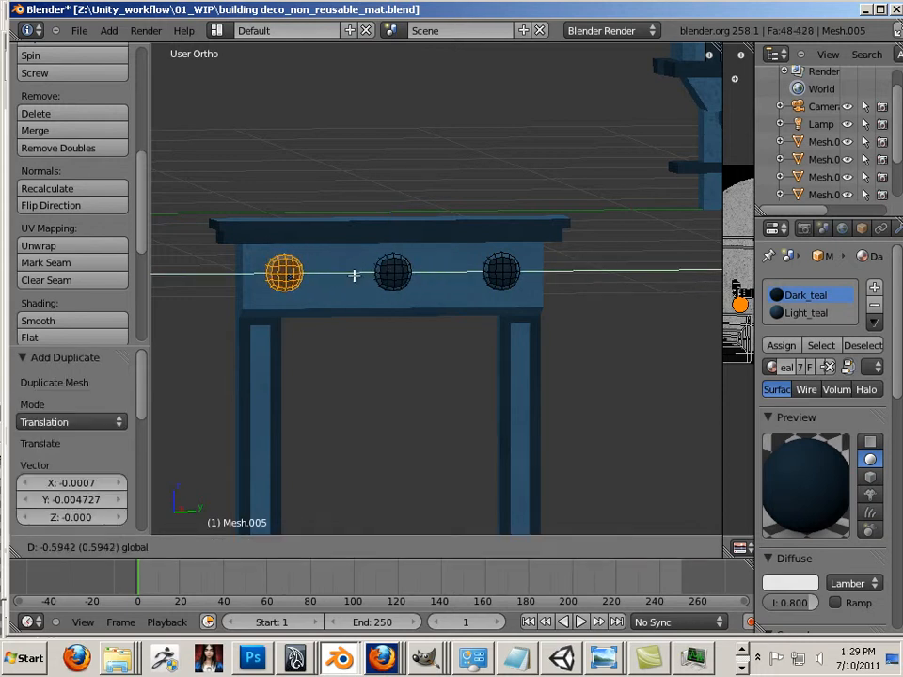
pyautogui.click(353, 274)
pyautogui.press('a')
# Select the long loose trim strip with all its linked faces and move it -0.524 along Z.
pyautogui.scroll(-4, 445, 342)
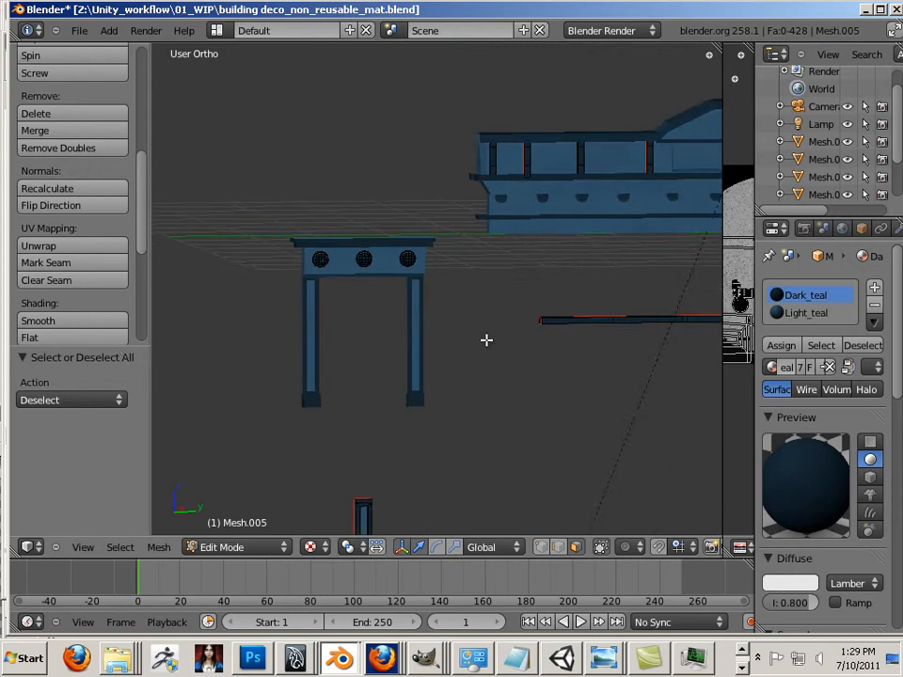
pyautogui.keyDown('shift'); pyautogui.moveTo(485, 341); pyautogui.dragTo(214, 314, button='middle'); pyautogui.keyUp('shift')
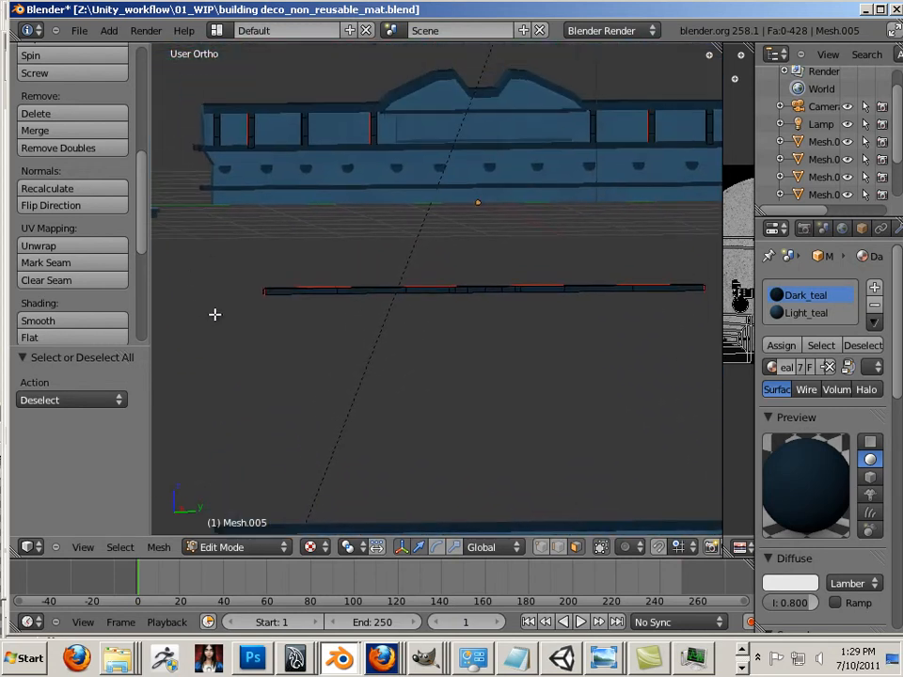
pyautogui.rightClick(362, 291)
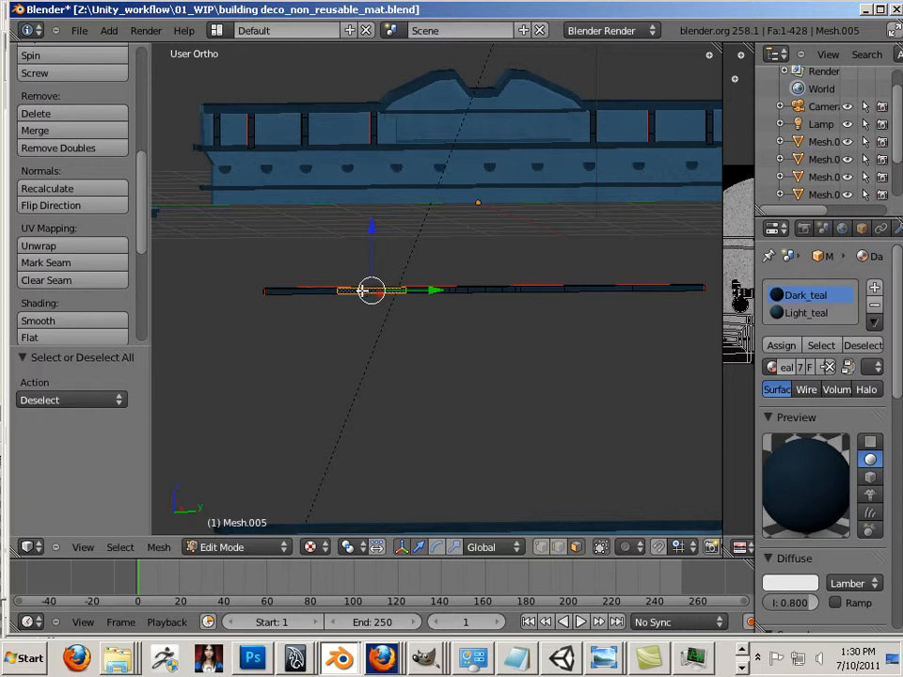
pyautogui.hotkey('ctrl', 'l')
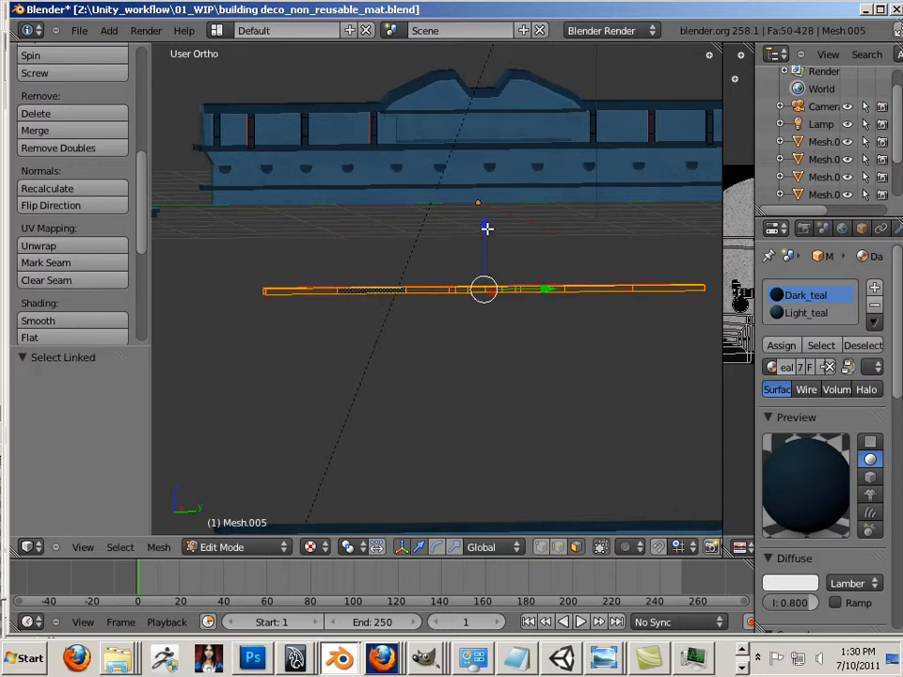
pyautogui.press('g')
pyautogui.press('z')
pyautogui.click(530, 355)
# Raise the trim strip 1.840 along Z to the lower edge of the storefront facade.
pyautogui.keyDown('shift'); pyautogui.moveTo(531, 355); pyautogui.dragTo(582, 168, button='middle'); pyautogui.keyUp('shift')
pyautogui.scroll(-5, 379, 190)
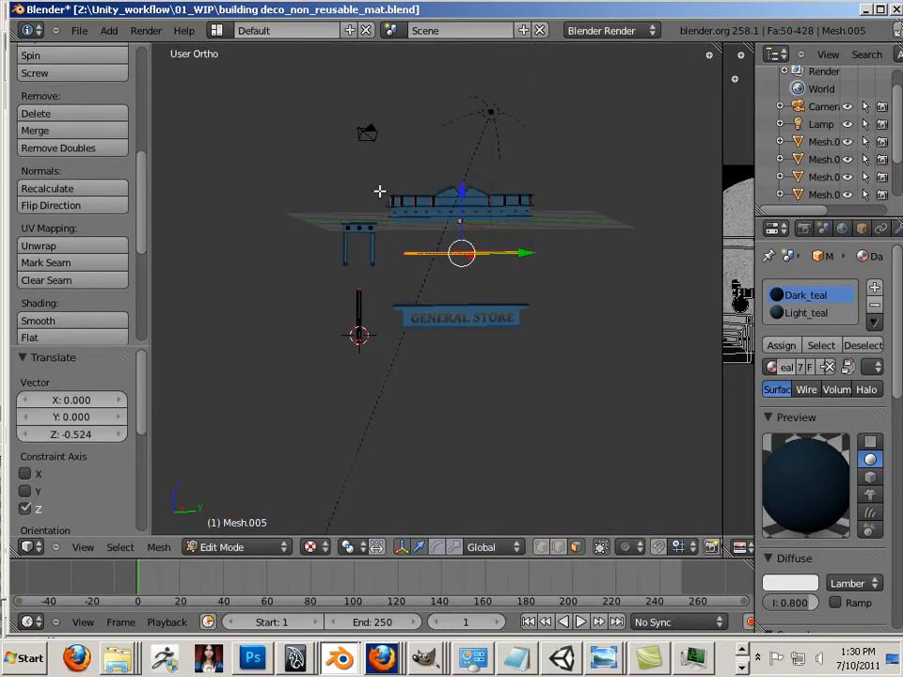
pyautogui.keyDown('shift'); pyautogui.moveTo(448, 233); pyautogui.dragTo(438, 287, button='middle'); pyautogui.keyUp('shift')
pyautogui.moveTo(455, 244); pyautogui.dragTo(453, 209)
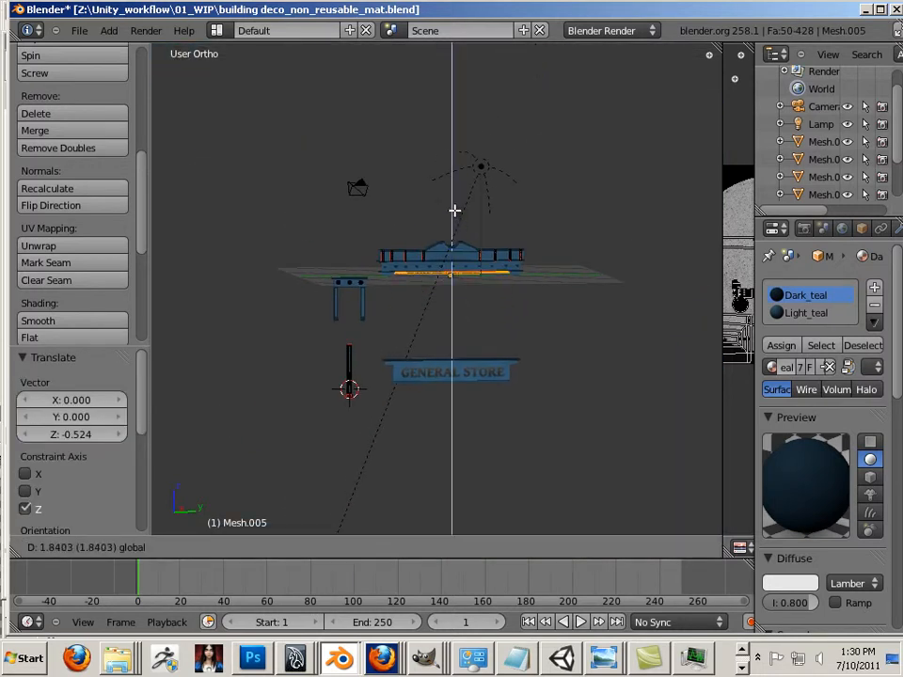
# Align the trim strip in depth with the facade's lower edge, moving it -0.262 along X.
pyautogui.scroll(4, 444, 231)
pyautogui.scroll(3, 446, 227)
pyautogui.keyDown('shift'); pyautogui.moveTo(460, 231); pyautogui.dragTo(443, 302, button='middle'); pyautogui.keyUp('shift')
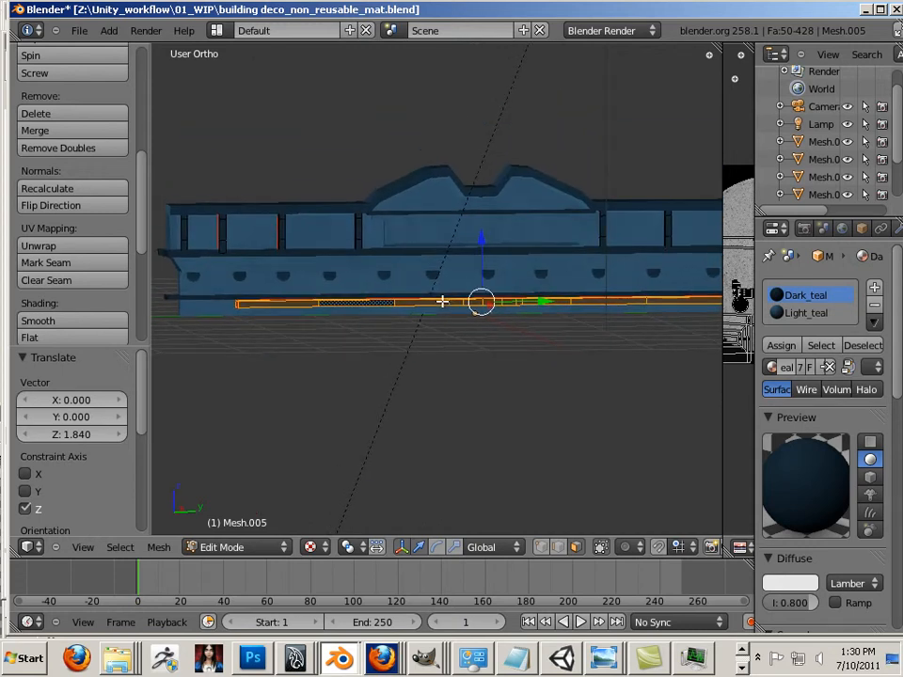
pyautogui.scroll(3, 442, 301)
pyautogui.moveTo(514, 253); pyautogui.dragTo(492, 258)
pyautogui.moveTo(483, 265); pyautogui.dragTo(674, 341, button='middle')
pyautogui.moveTo(714, 302); pyautogui.dragTo(675, 303)
# Scale the trim strip by 1.333 along Y, fine-tune its length to span the facade, and deselect it.
pyautogui.moveTo(665, 366); pyautogui.dragTo(458, 330, button='middle')
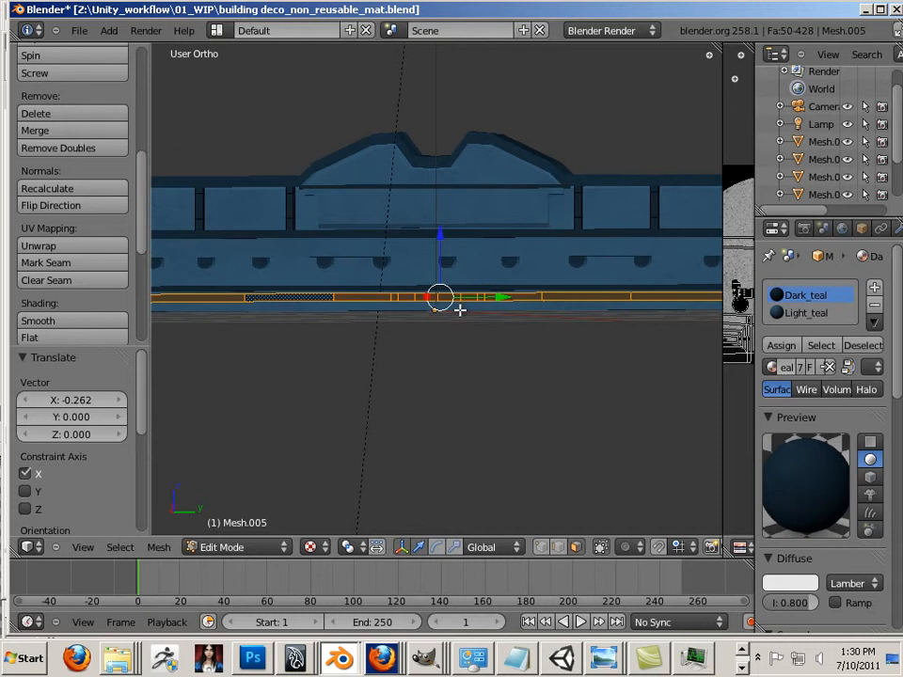
pyautogui.scroll(-1, 475, 294)
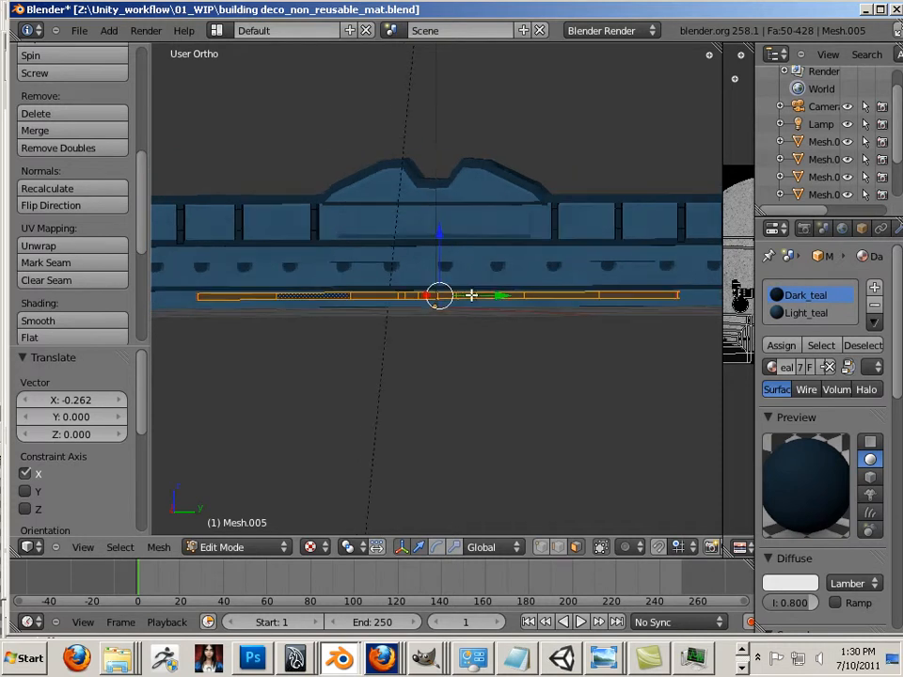
pyautogui.moveTo(495, 297); pyautogui.dragTo(516, 296)
pyautogui.keyDown('shift'); pyautogui.moveTo(364, 338); pyautogui.dragTo(497, 352, button='middle'); pyautogui.keyUp('shift')
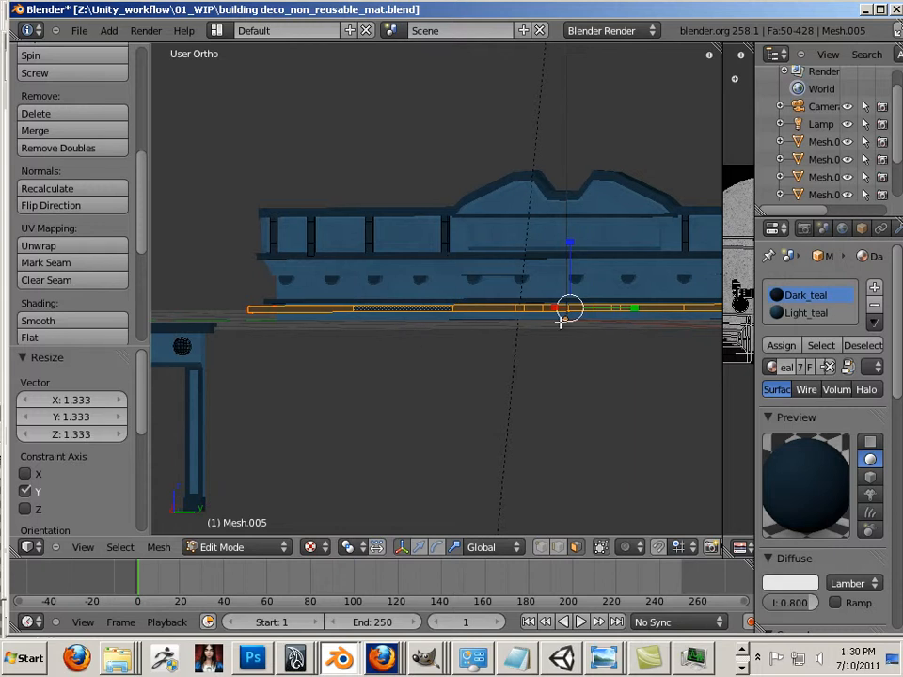
pyautogui.moveTo(631, 310); pyautogui.dragTo(626, 310)
pyautogui.press('a')
# Examine the trim's fit on the facade from several angles, viewing it in Object Mode before resuming mesh editing.
pyautogui.moveTo(435, 367)
pyautogui.mouseDown(button='middle')
pyautogui.moveTo(337, 374)
pyautogui.moveTo(429, 378)
pyautogui.mouseUp(button='middle')
pyautogui.moveTo(318, 350); pyautogui.dragTo(358, 322, button='middle')
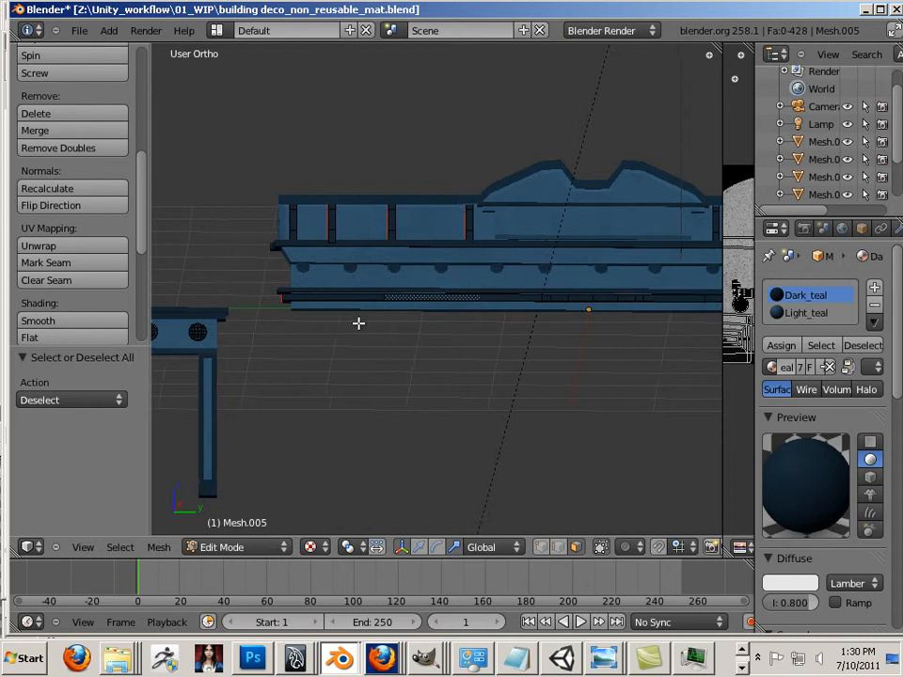
pyautogui.scroll(3, 410, 363)
pyautogui.moveTo(410, 363); pyautogui.dragTo(351, 393, button='middle')
pyautogui.press('Tab')
pyautogui.scroll(-2, 357, 396)
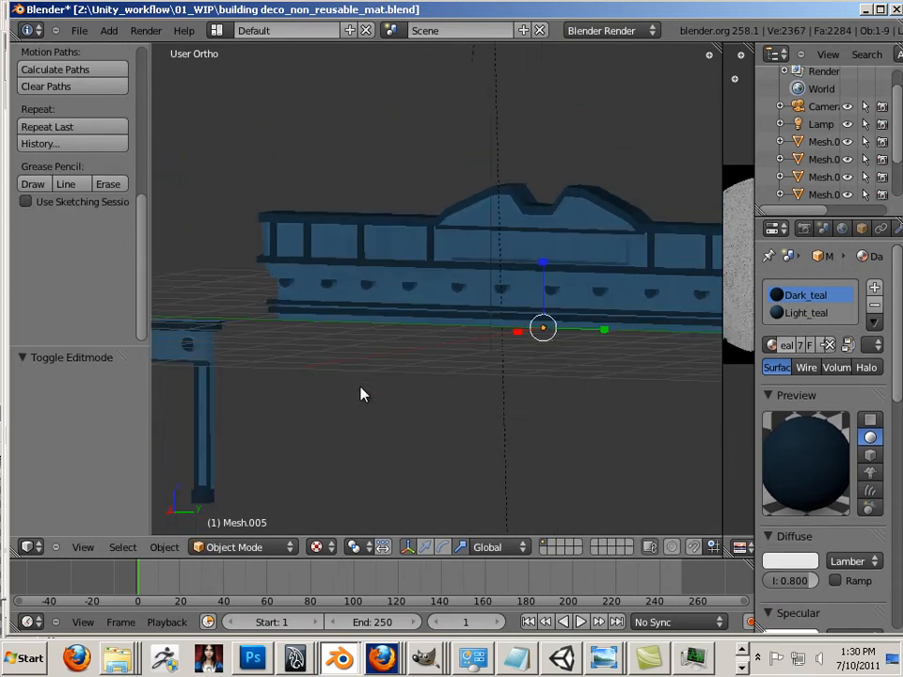
pyautogui.scroll(-2, 355, 401)
pyautogui.press('Tab')
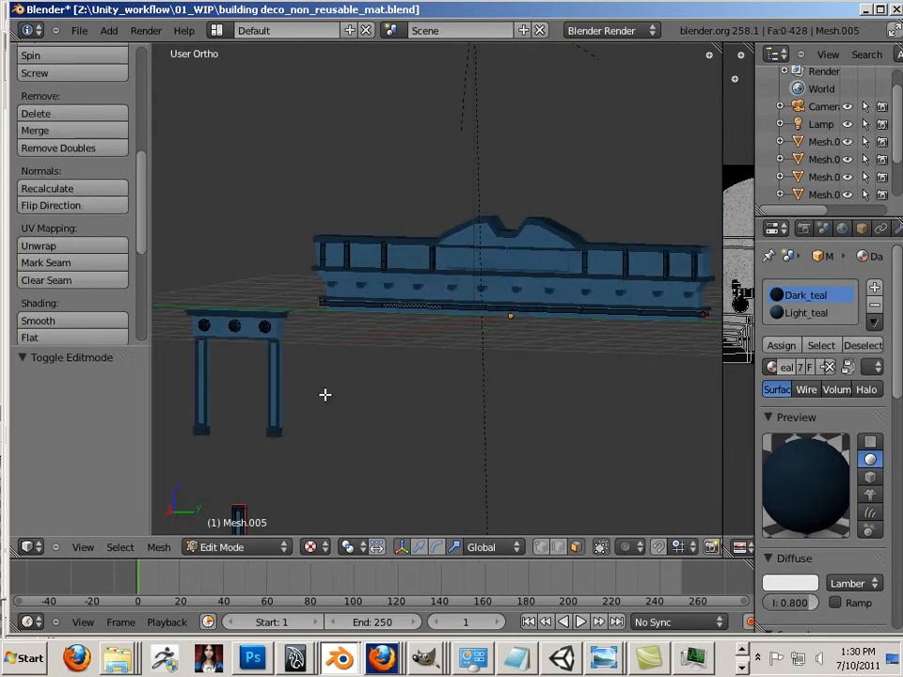
# Select the linked faces of the freestanding post's shaft and try shifting them along Y.
pyautogui.scroll(-3, 352, 398)
pyautogui.scroll(-1, 353, 399)
pyautogui.keyDown('shift'); pyautogui.moveTo(401, 393); pyautogui.dragTo(411, 332, button='middle'); pyautogui.keyUp('shift')
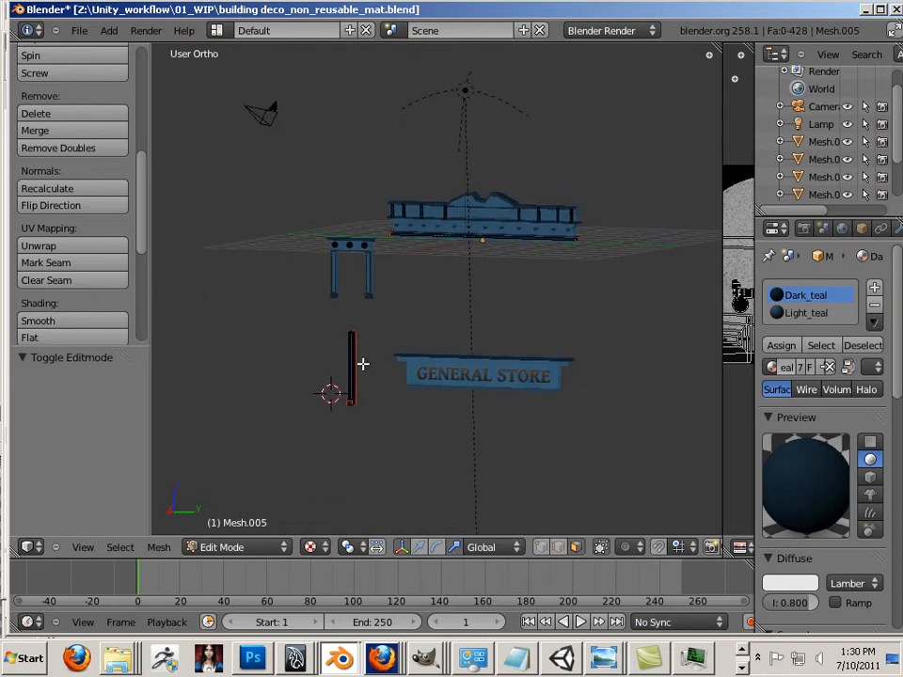
pyautogui.scroll(3, 362, 364)
pyautogui.press('a')
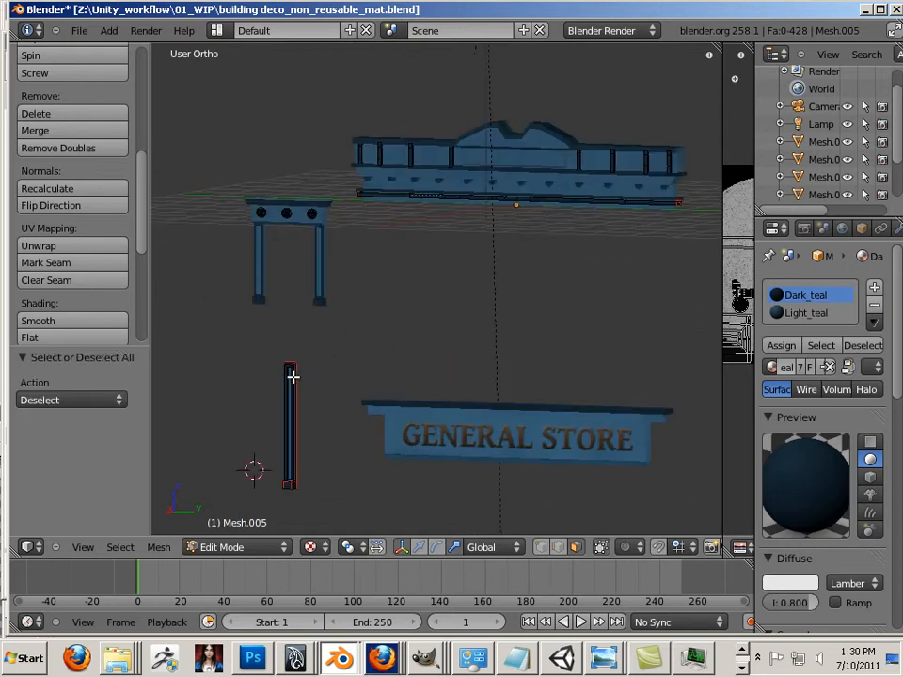
pyautogui.press('l')
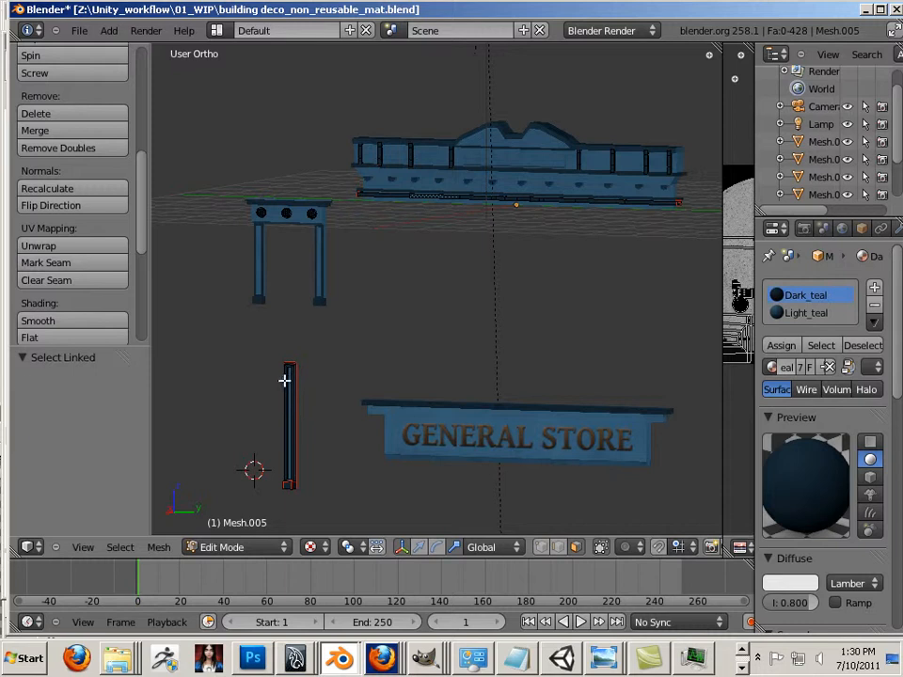
pyautogui.press('a')
pyautogui.press('l')
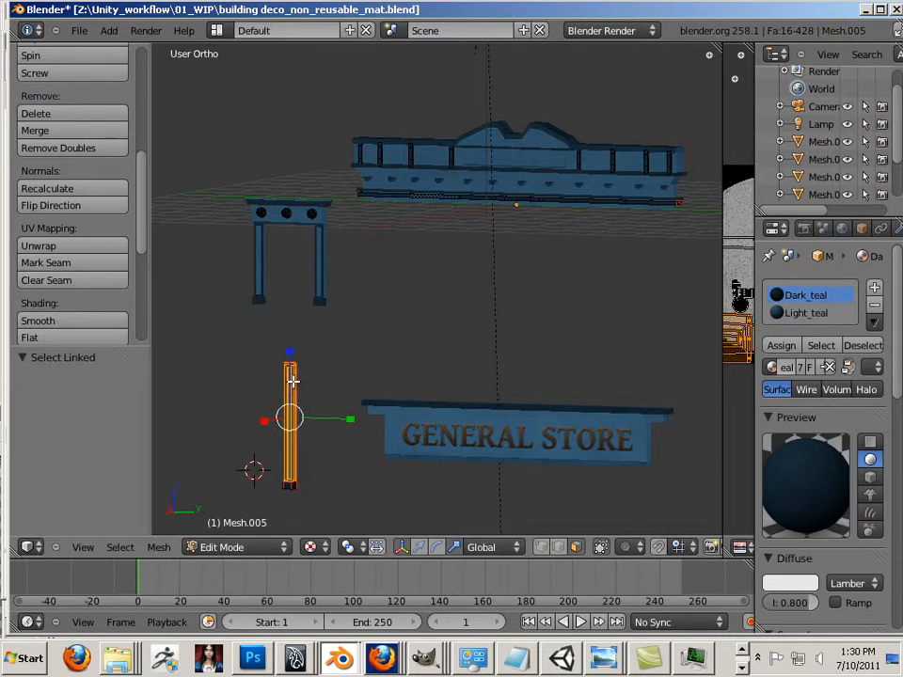
pyautogui.hotkey('ctrl', 'alt', 'g')
pyautogui.moveTo(344, 412); pyautogui.dragTo(401, 430)
pyautogui.hotkey('ctrl', 'z')
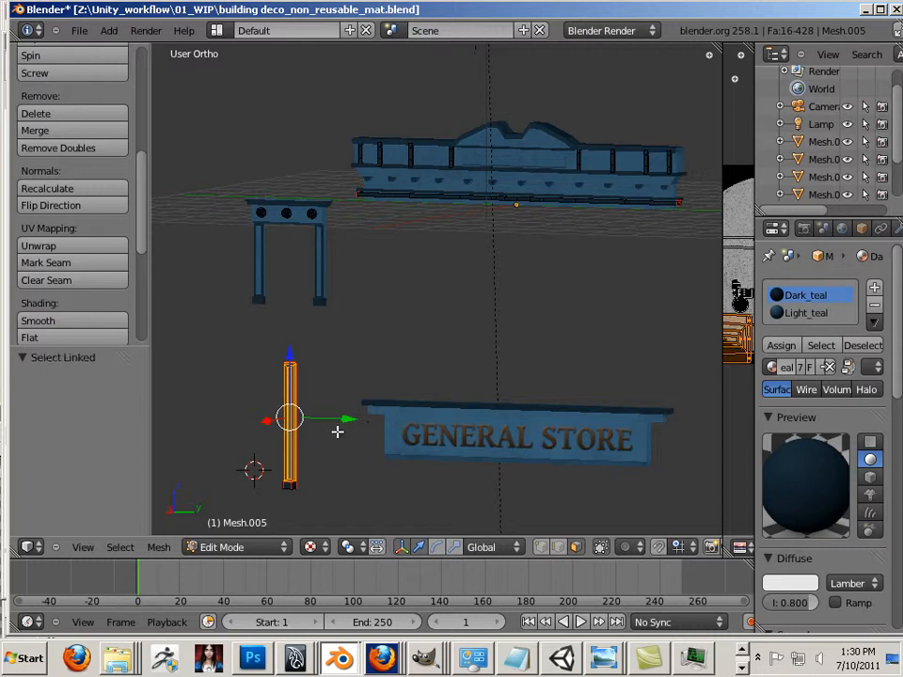
# Try raising the freestanding post's shaft 0.708 along Z away from its base.
pyautogui.moveTo(285, 355); pyautogui.dragTo(298, 324)
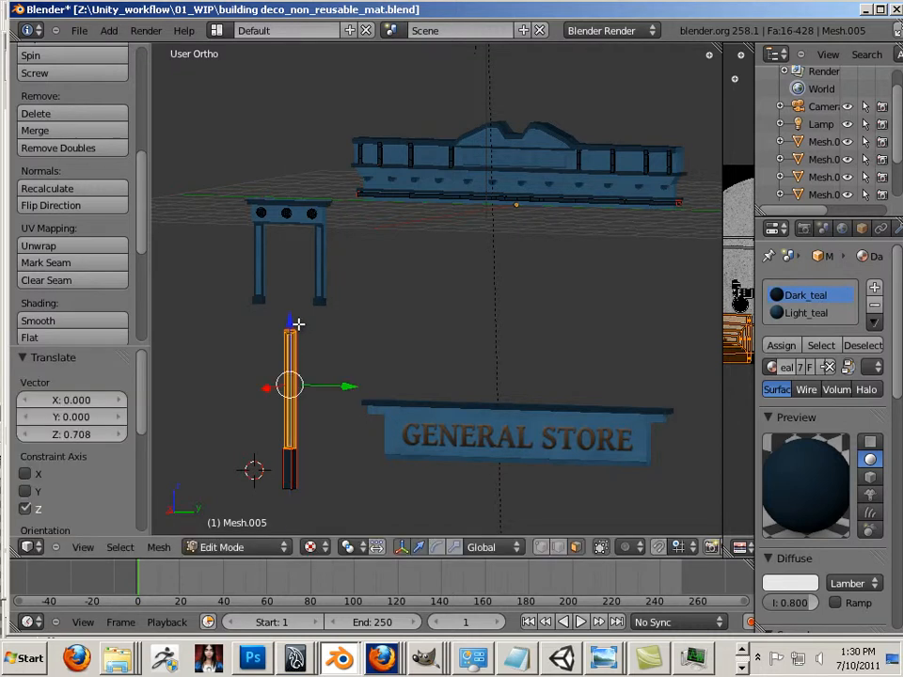
pyautogui.scroll(3, 302, 381)
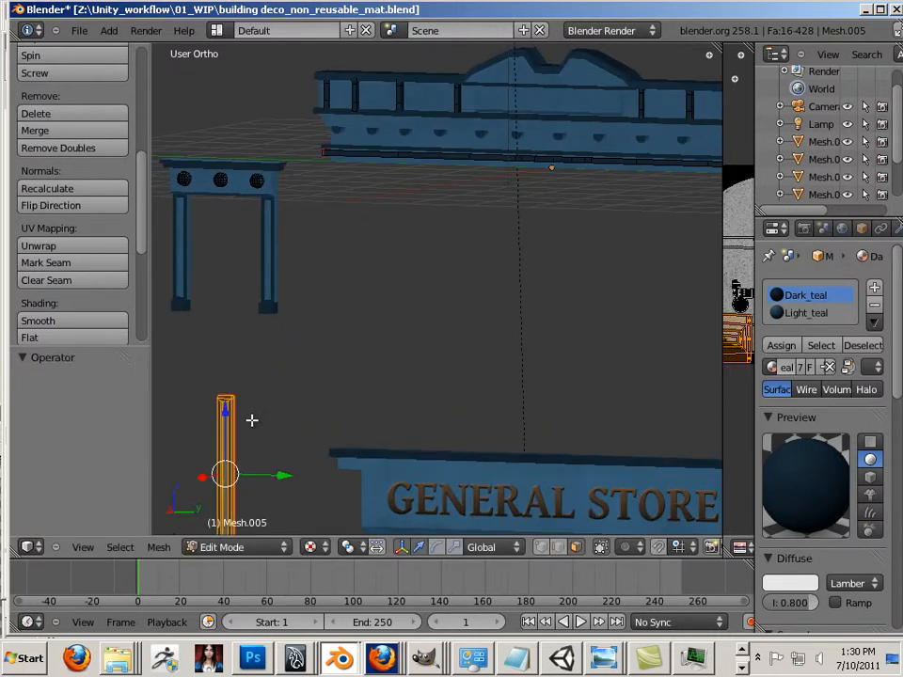
pyautogui.keyDown('shift'); pyautogui.moveTo(252, 419); pyautogui.dragTo(384, 219, button='middle'); pyautogui.keyUp('shift')
pyautogui.scroll(1, 356, 390)
pyautogui.press('a')
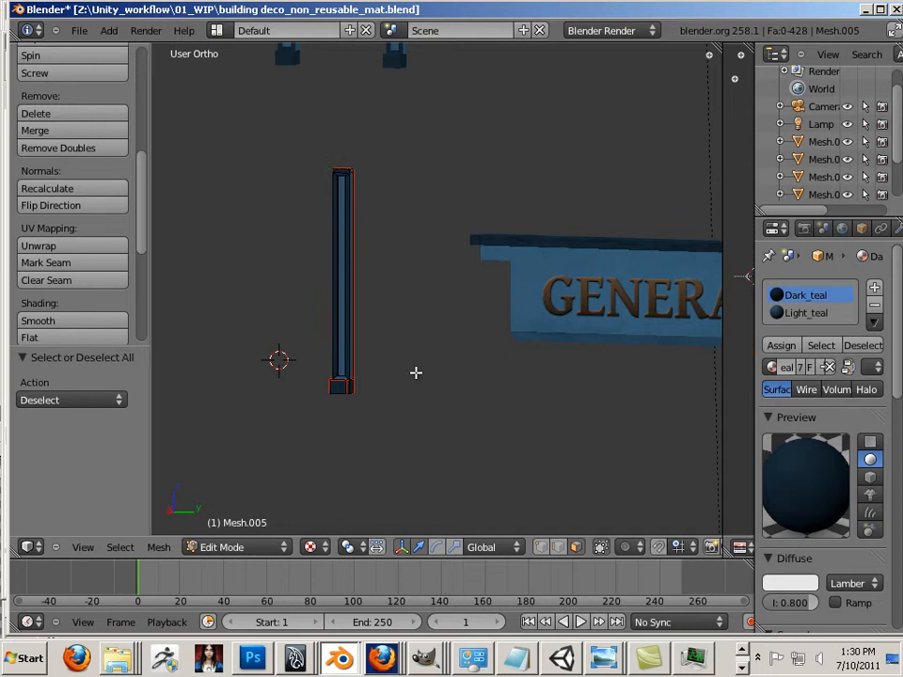
# Bring all the building pieces into view from the side and switch to Object Mode.
pyautogui.scroll(-1, 434, 349)
pyautogui.keyDown('alt'); pyautogui.scroll(-3, 434, 349); pyautogui.keyUp('alt')
pyautogui.keyDown('shift'); pyautogui.moveTo(451, 311); pyautogui.dragTo(297, 473, button='middle'); pyautogui.keyUp('shift')
pyautogui.keyDown('shift'); pyautogui.moveTo(423, 302); pyautogui.dragTo(395, 324, button='middle'); pyautogui.keyUp('shift')
pyautogui.press('KP_3')
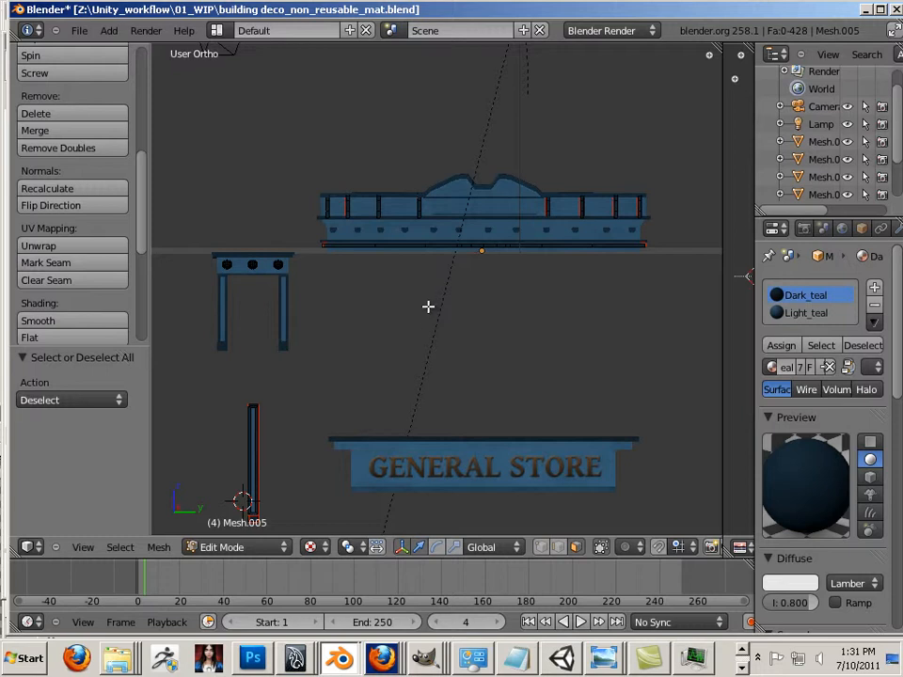
pyautogui.click(278, 546)
pyautogui.click(278, 529)
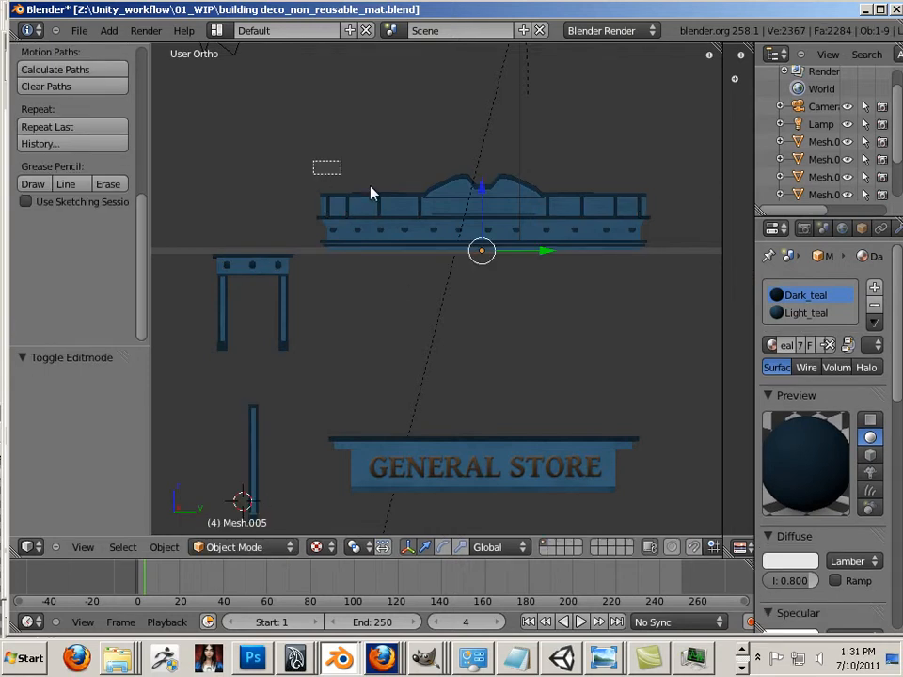
# Check which objects make up the facade by selecting its pieces and viewing the upper one in Edit Mode.
pyautogui.moveTo(370, 192); pyautogui.dragTo(656, 273)
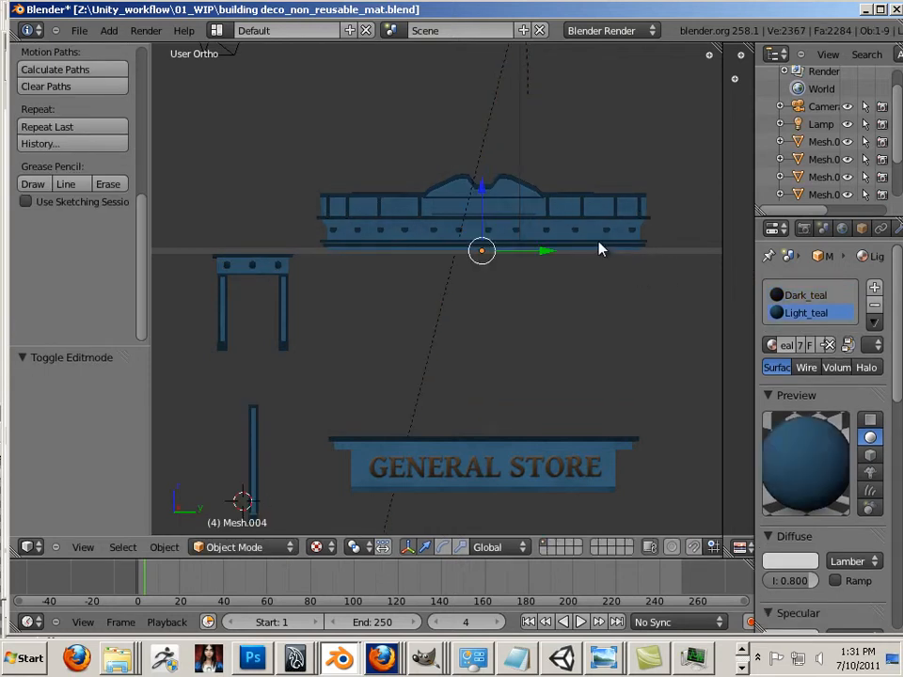
pyautogui.moveTo(570, 263); pyautogui.dragTo(515, 244, button='middle')
pyautogui.rightClick(515, 234)
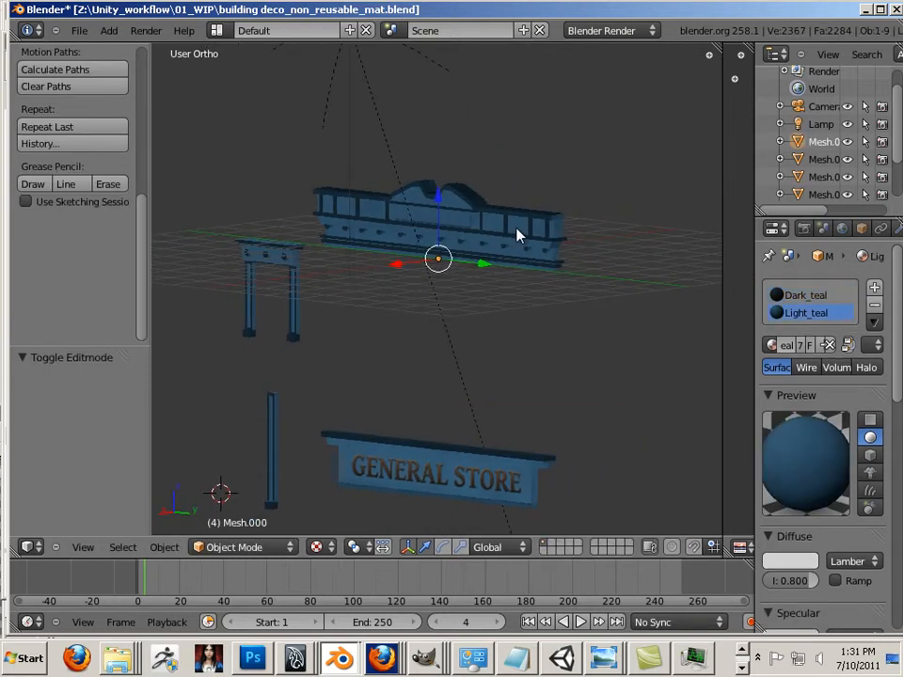
pyautogui.press('Tab')
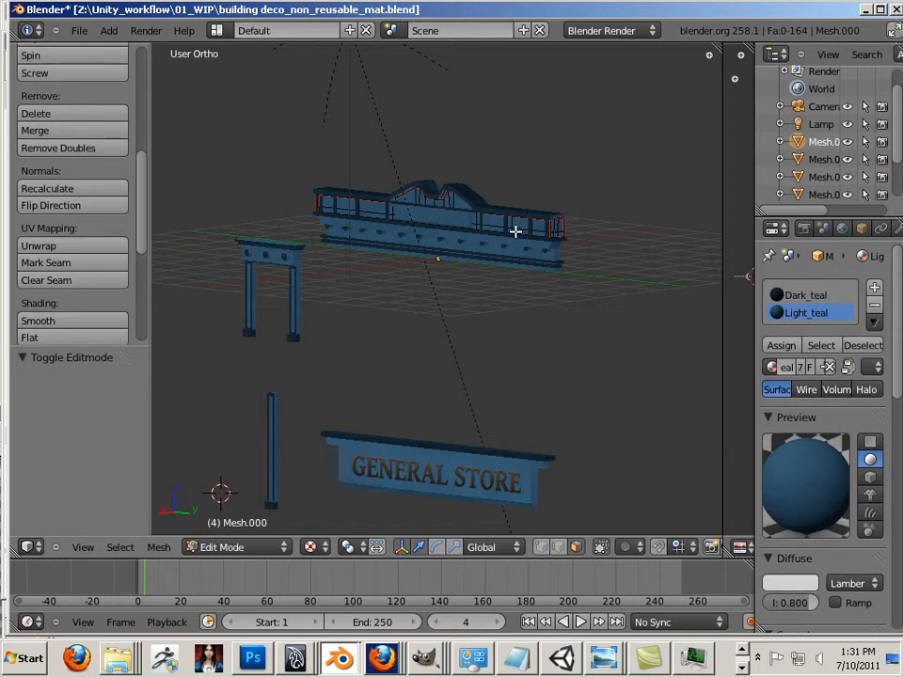
pyautogui.rightClick(515, 232)
pyautogui.press('a')
pyautogui.press('a')
pyautogui.press('a')
pyautogui.press('a')
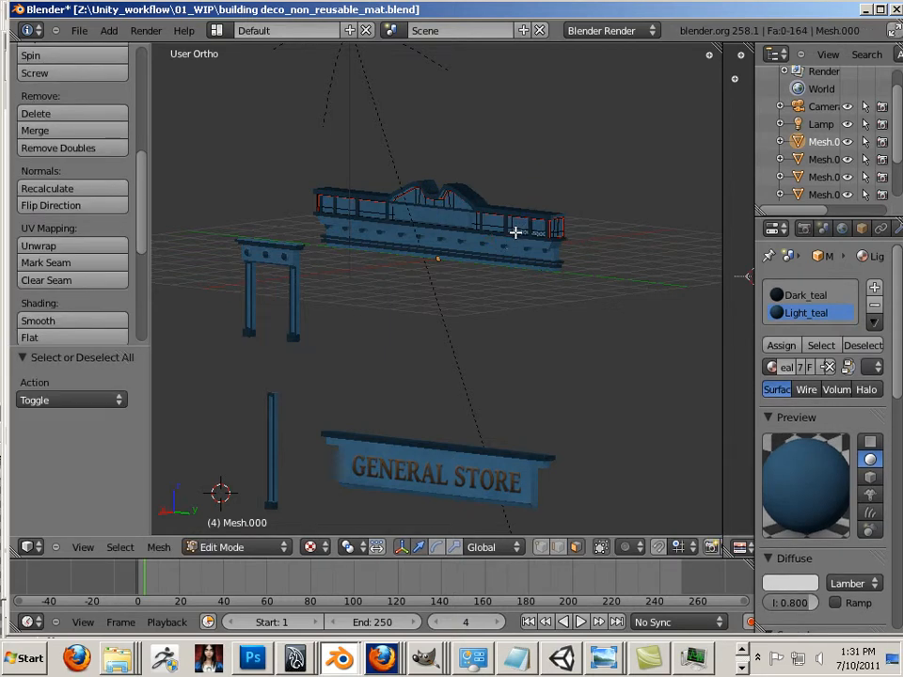
pyautogui.press('Tab')
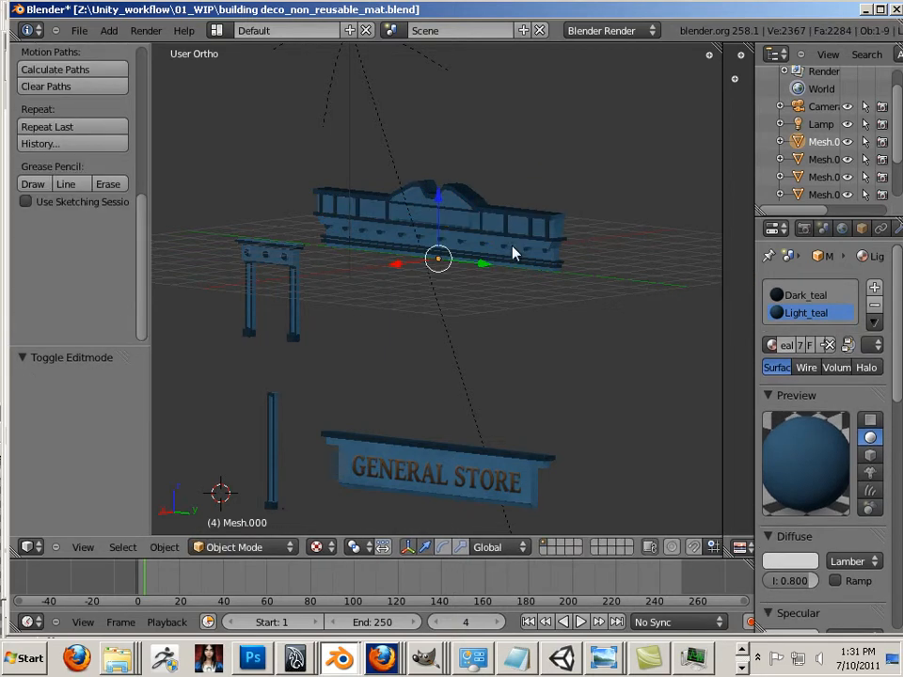
pyautogui.rightClick(509, 248)
pyautogui.moveTo(577, 316); pyautogui.dragTo(718, 316, button='middle')
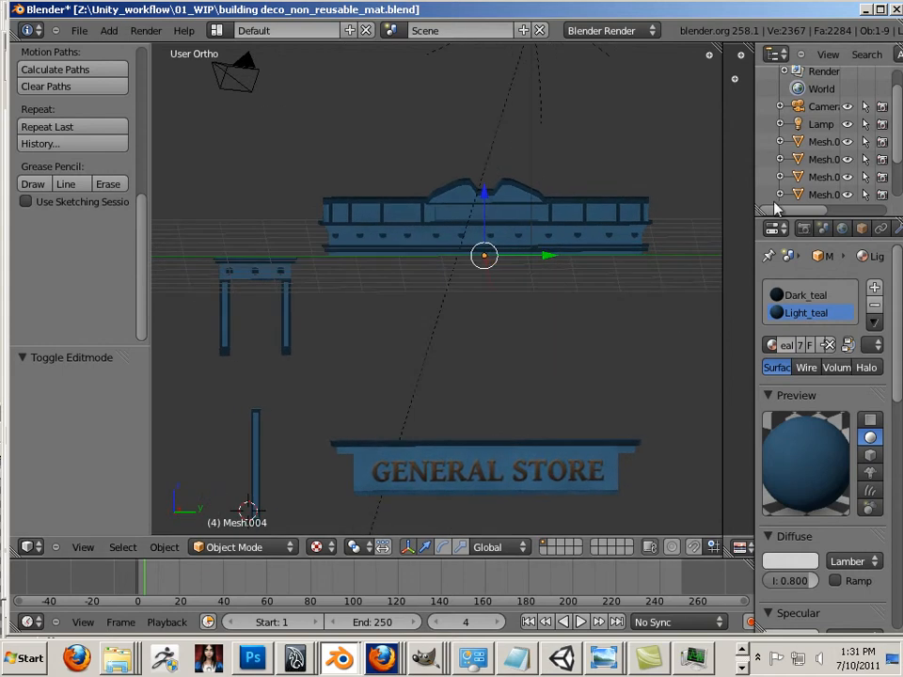
# Enlarge the Outliner, select the listed mesh objects and the lamp one by one to identify them, and deselect everything.
pyautogui.moveTo(770, 215); pyautogui.dragTo(769, 436)
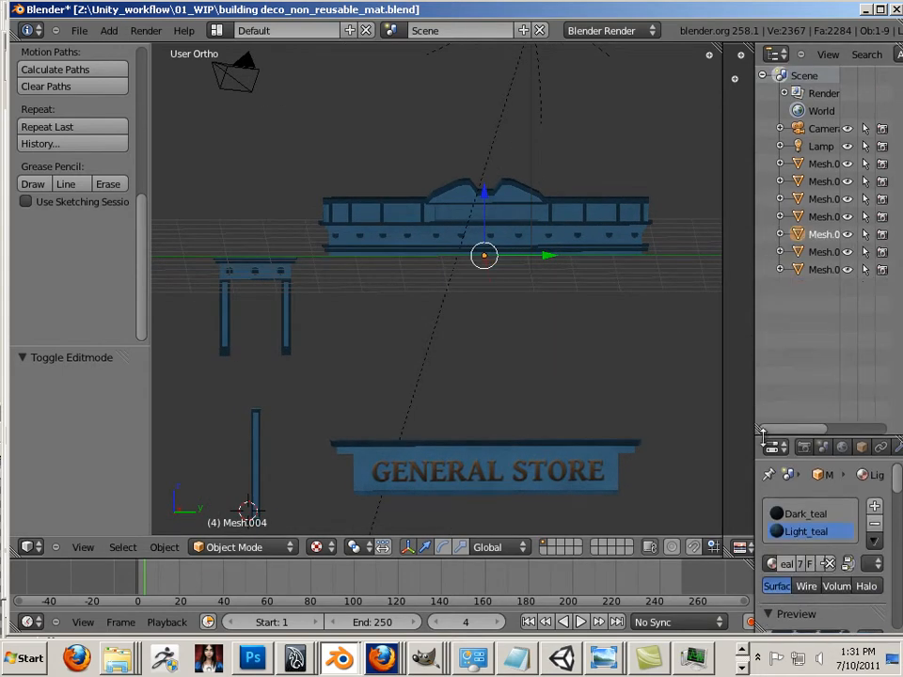
pyautogui.click(814, 252)
pyautogui.click(820, 234)
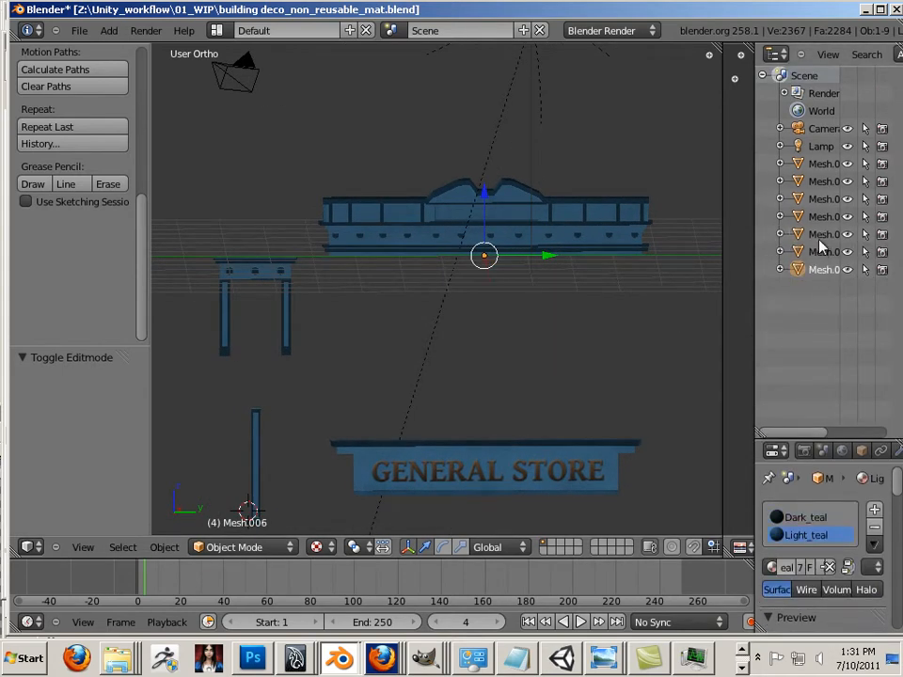
pyautogui.click(823, 216)
pyautogui.click(824, 200)
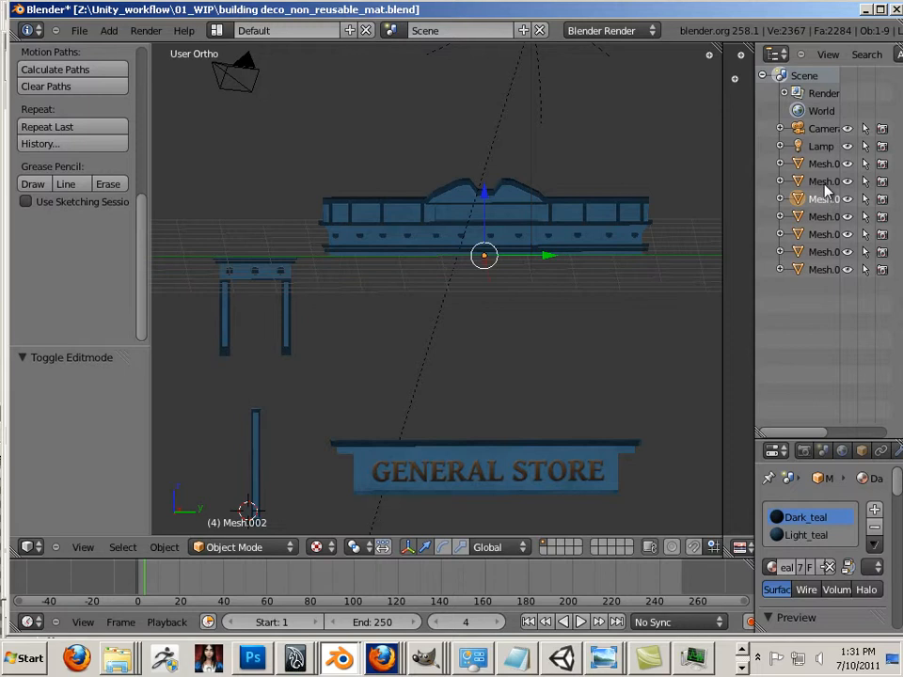
pyautogui.press('Tab')
pyautogui.click(823, 181)
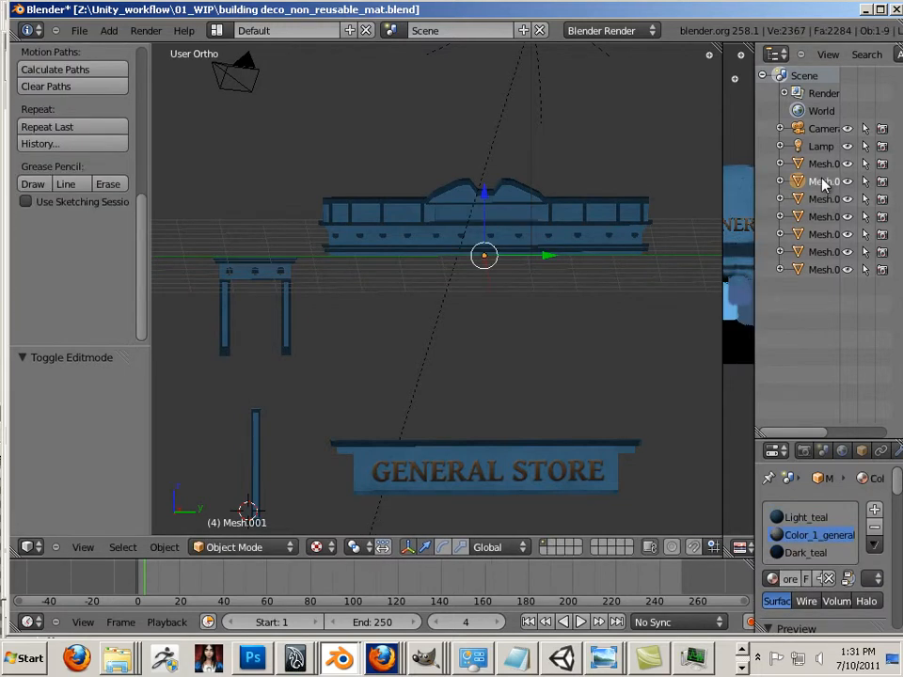
pyautogui.click(819, 165)
pyautogui.click(821, 146)
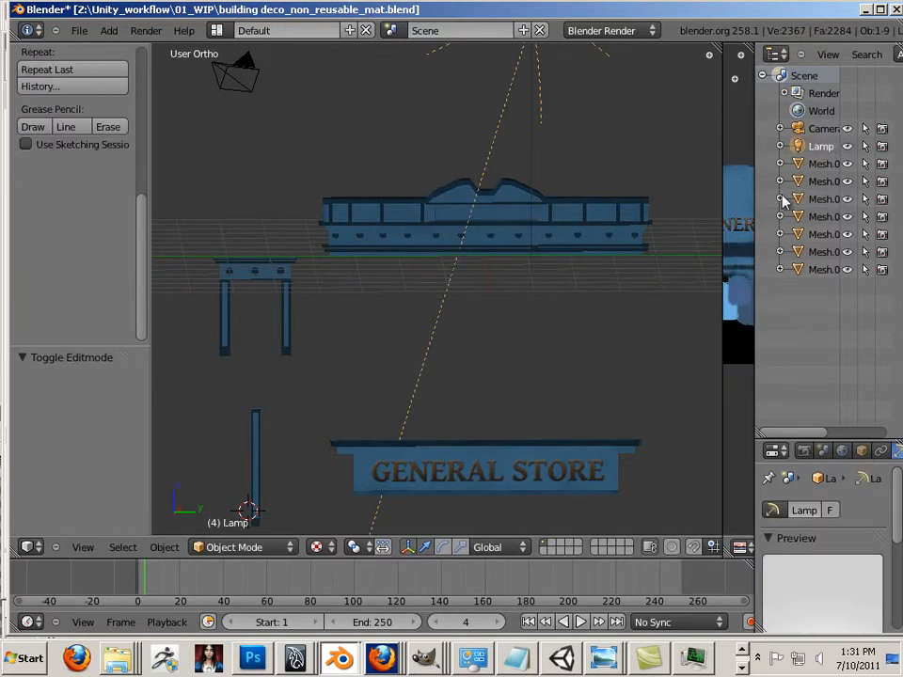
pyautogui.press('a')
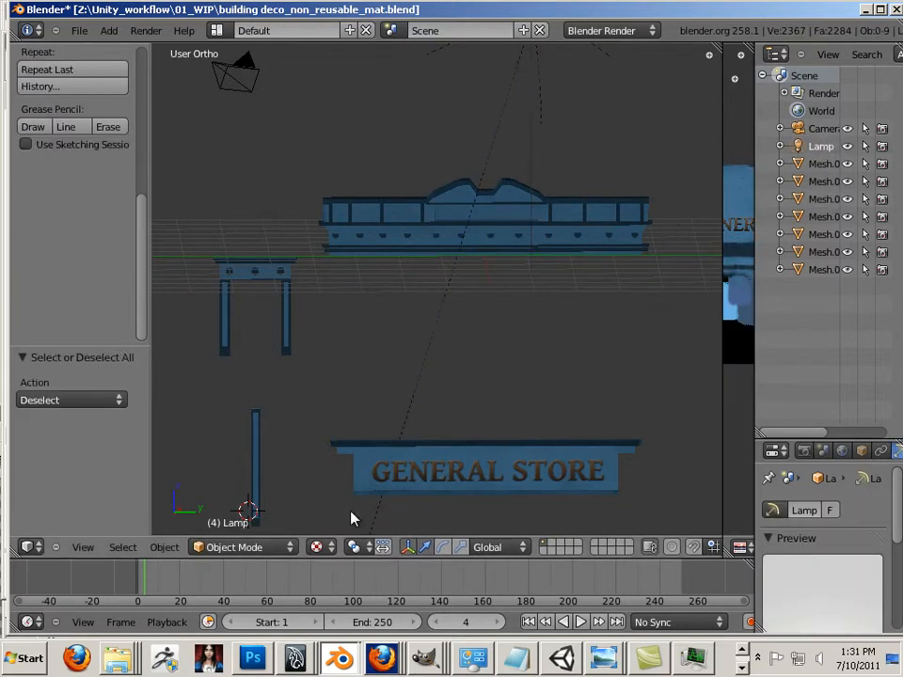
# Display the viewport in wireframe and identify the first two listed mesh objects by selecting each in turn.
pyautogui.click(316, 546)
pyautogui.click(350, 510)
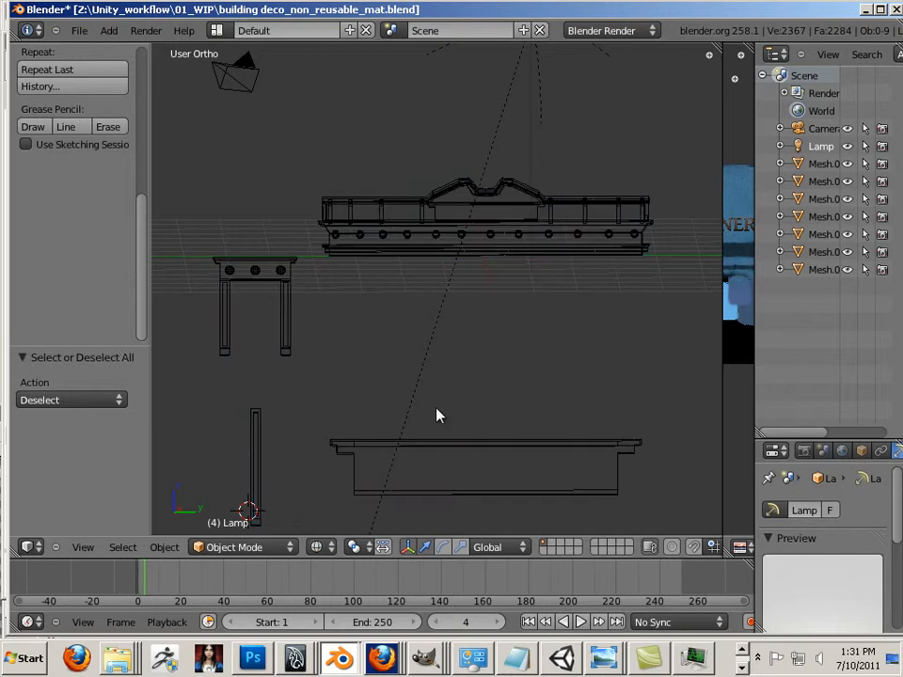
pyautogui.click(820, 164)
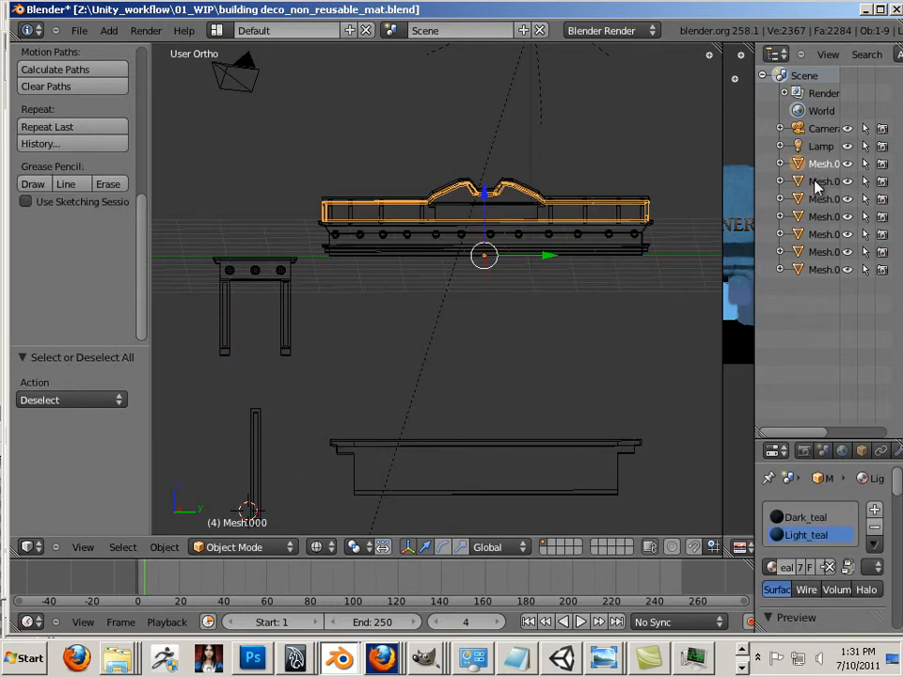
pyautogui.click(818, 182)
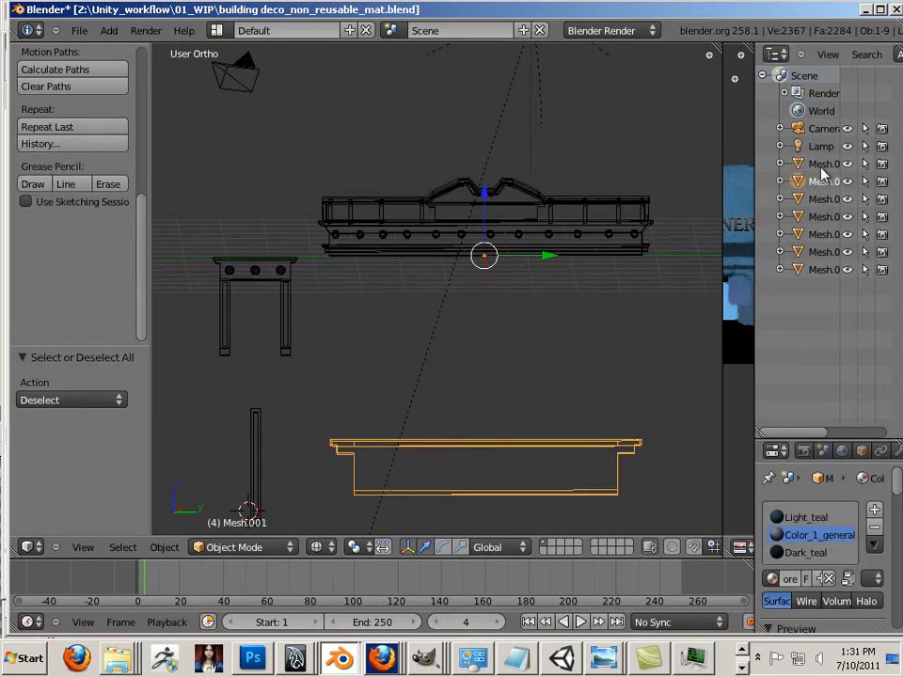
pyautogui.click(820, 168)
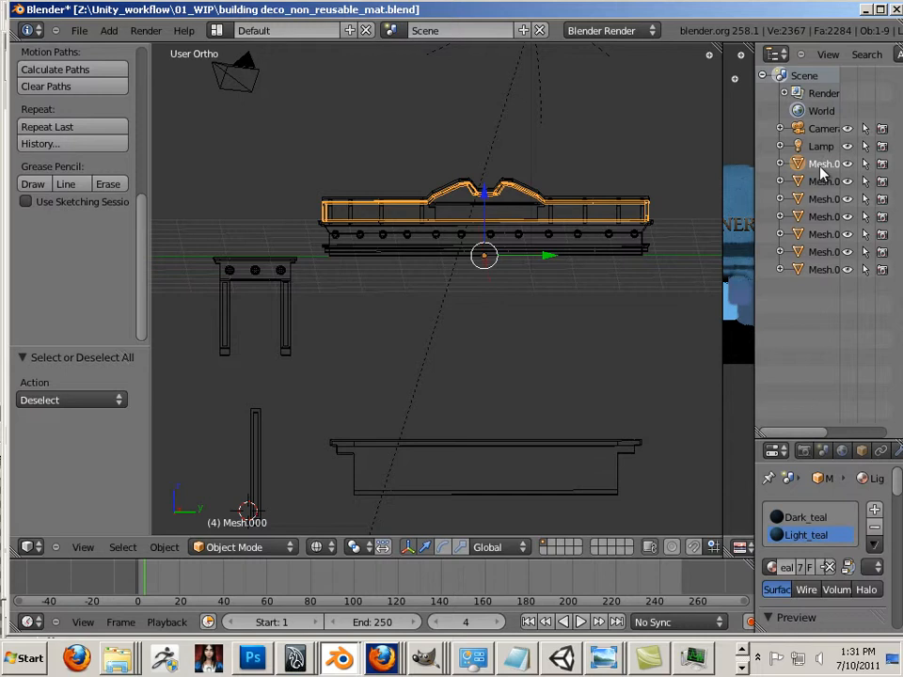
# Check which pieces Mesh.003, Mesh.004 and Mesh.005 contain by toggling them in the selection, and deselect everything.
pyautogui.doubleClick(816, 218)
pyautogui.click(801, 219)
pyautogui.keyDown('ctrl'); pyautogui.click(816, 218); pyautogui.keyUp('ctrl')
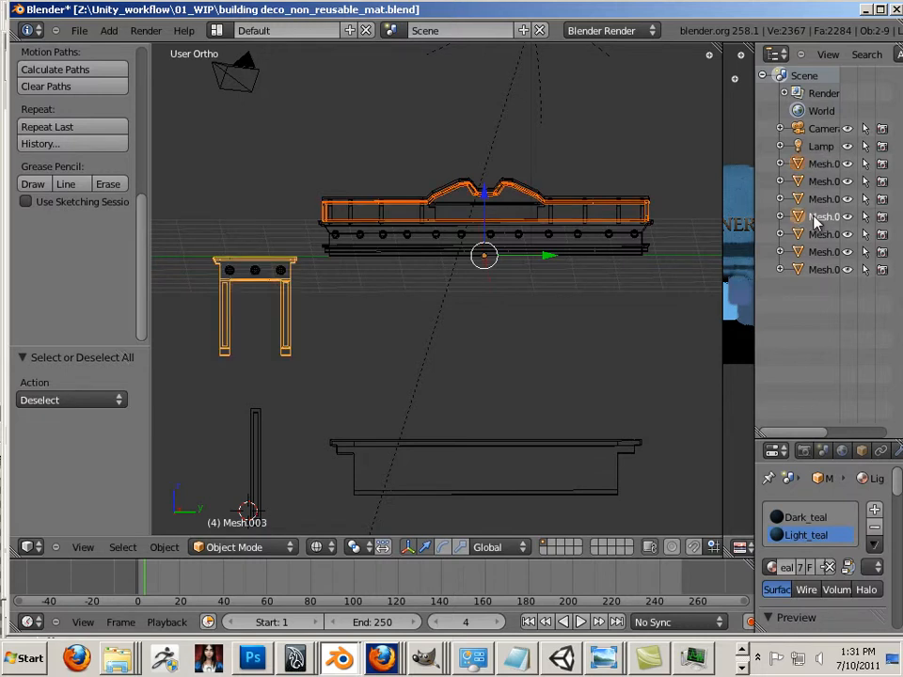
pyautogui.keyDown('shift'); pyautogui.click(814, 217); pyautogui.keyUp('shift')
pyautogui.keyDown('shift'); pyautogui.click(815, 234); pyautogui.keyUp('shift')
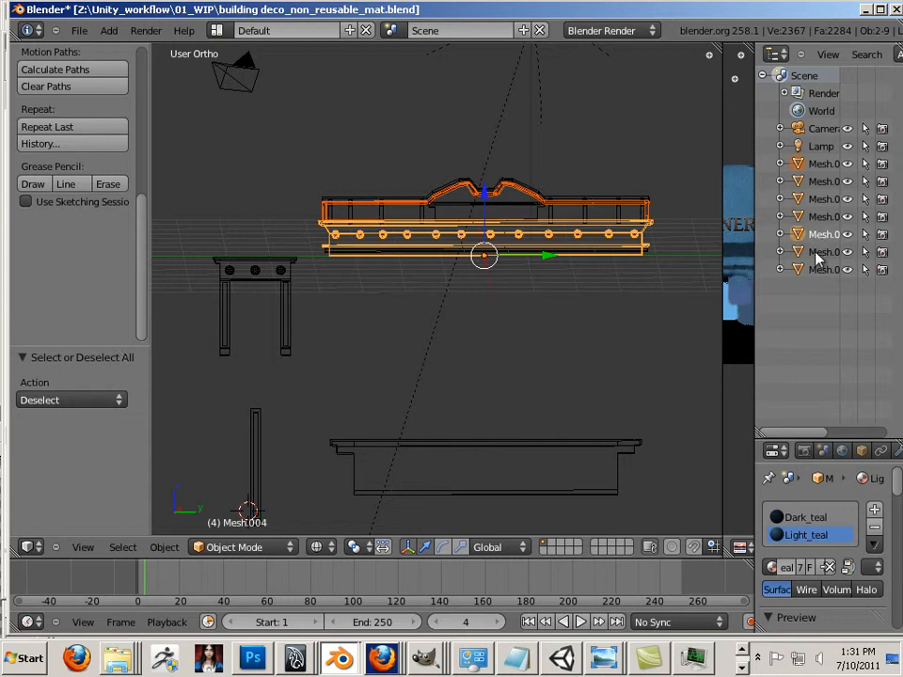
pyautogui.keyDown('shift'); pyautogui.click(815, 252); pyautogui.keyUp('shift')
pyautogui.keyDown('shift'); pyautogui.click(815, 252); pyautogui.keyUp('shift')
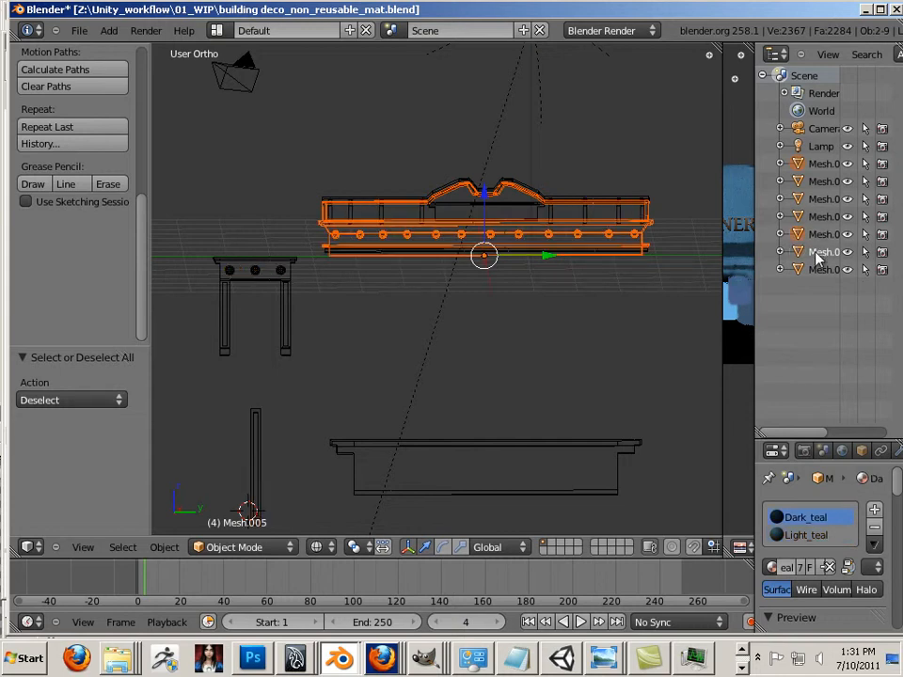
pyautogui.keyDown('shift'); pyautogui.click(815, 252); pyautogui.keyUp('shift')
pyautogui.keyDown('shift'); pyautogui.click(815, 252); pyautogui.keyUp('shift')
pyautogui.keyDown('shift'); pyautogui.click(815, 252); pyautogui.keyUp('shift')
pyautogui.keyDown('shift'); pyautogui.click(815, 252); pyautogui.keyUp('shift')
pyautogui.keyDown('shift'); pyautogui.click(813, 252); pyautogui.keyUp('shift')
pyautogui.keyDown('shift'); pyautogui.click(815, 254); pyautogui.keyUp('shift')
pyautogui.press('a')
# Identify the mesh object containing the door frame's round ornaments and open it in Edit Mode.
pyautogui.keyDown('shift'); pyautogui.moveTo(296, 349); pyautogui.dragTo(469, 320, button='middle'); pyautogui.keyUp('shift')
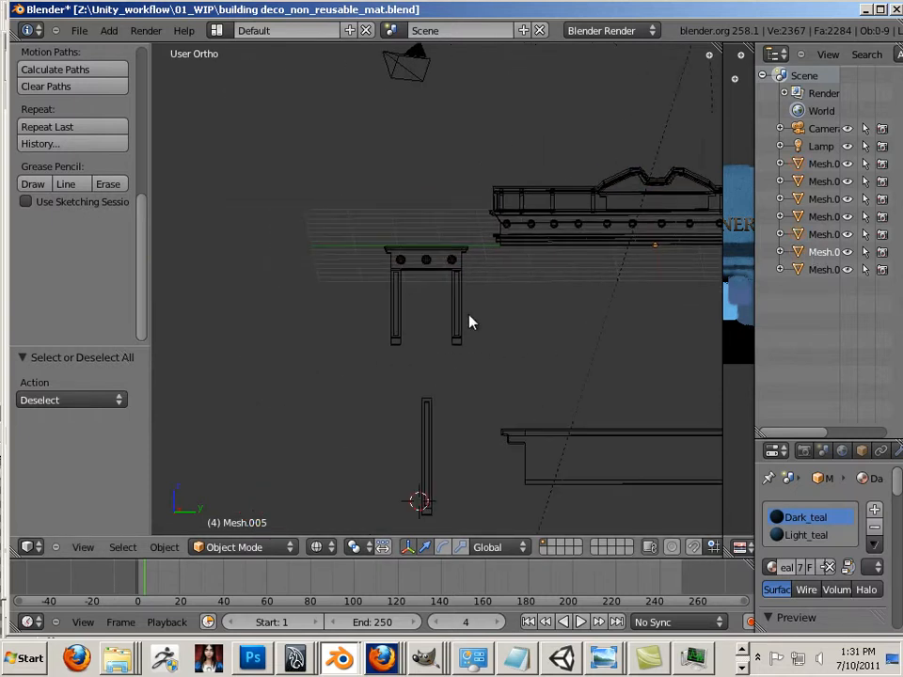
pyautogui.scroll(3, 456, 324)
pyautogui.rightClick(457, 233)
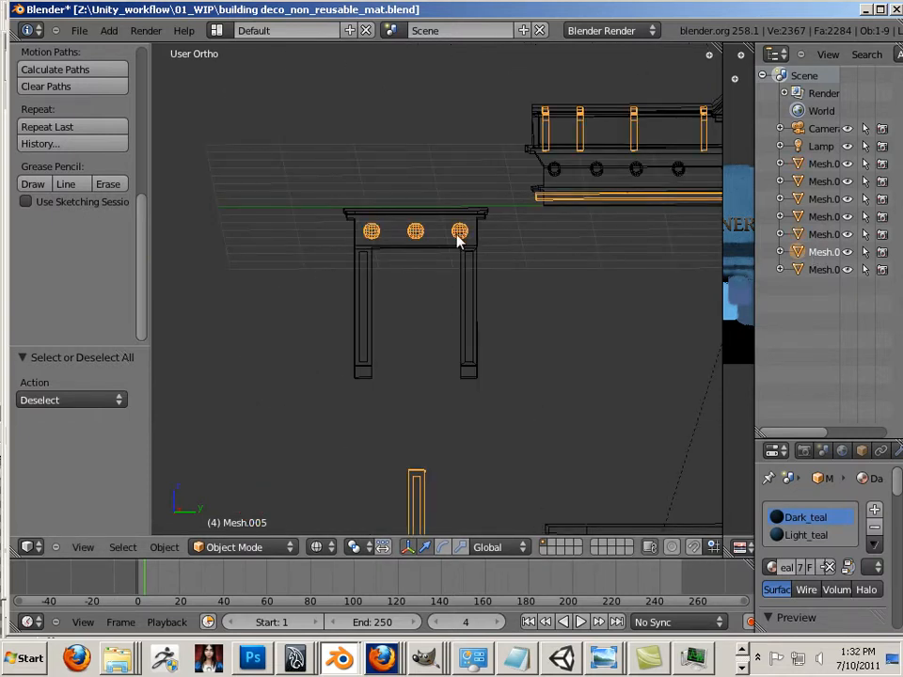
pyautogui.press('a')
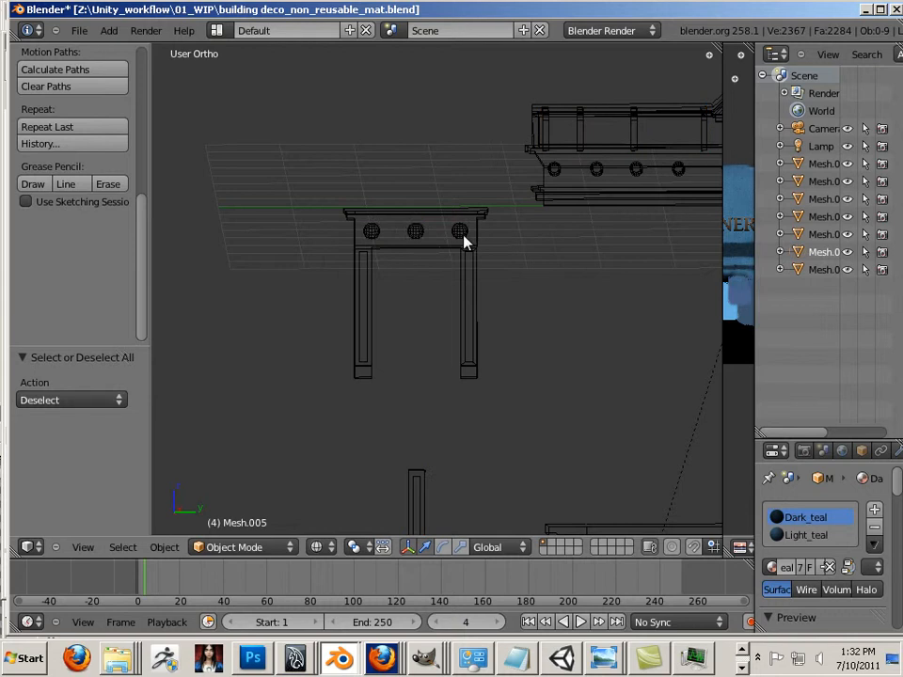
pyautogui.press('l')
pyautogui.press('Tab')
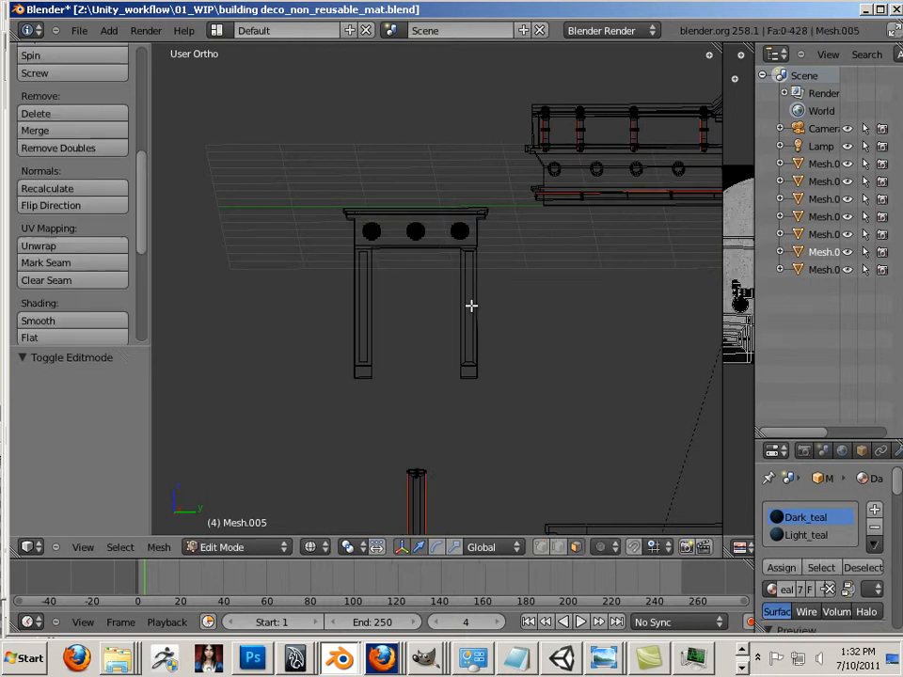
# Separate the door frame's three round ornaments from Mesh.005 into their own object using the Selection option.
pyautogui.rightClick(458, 233)
pyautogui.press('l')
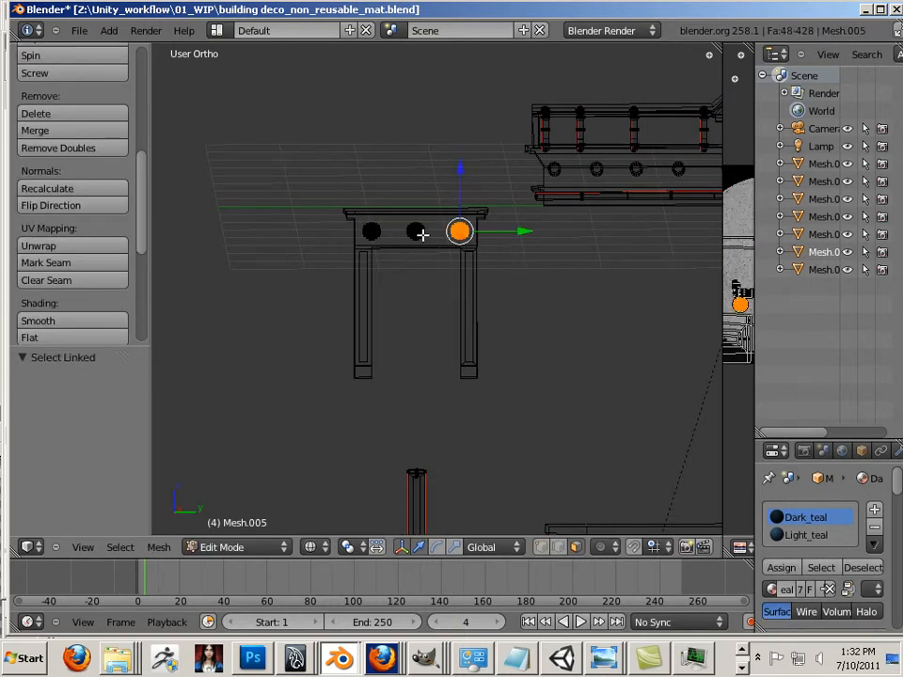
pyautogui.press('l')
pyautogui.press('l')
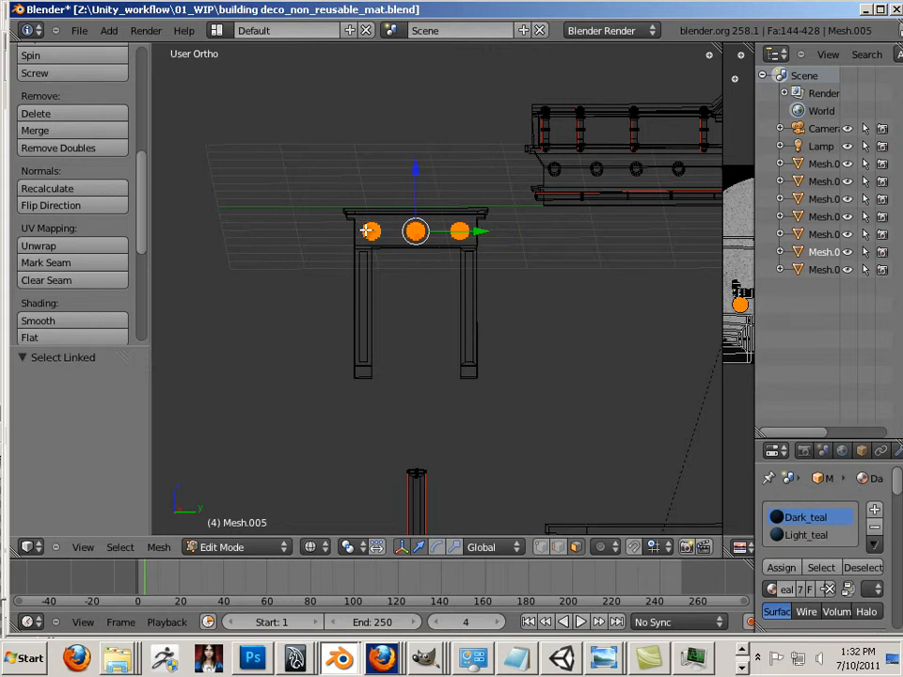
pyautogui.click(158, 547)
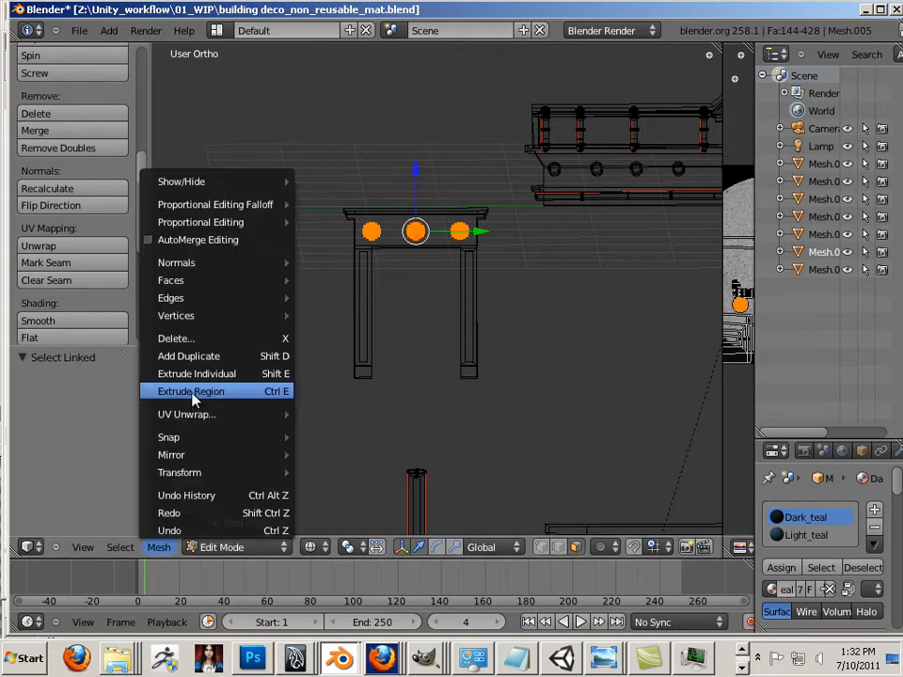
pyautogui.moveTo(224, 316)
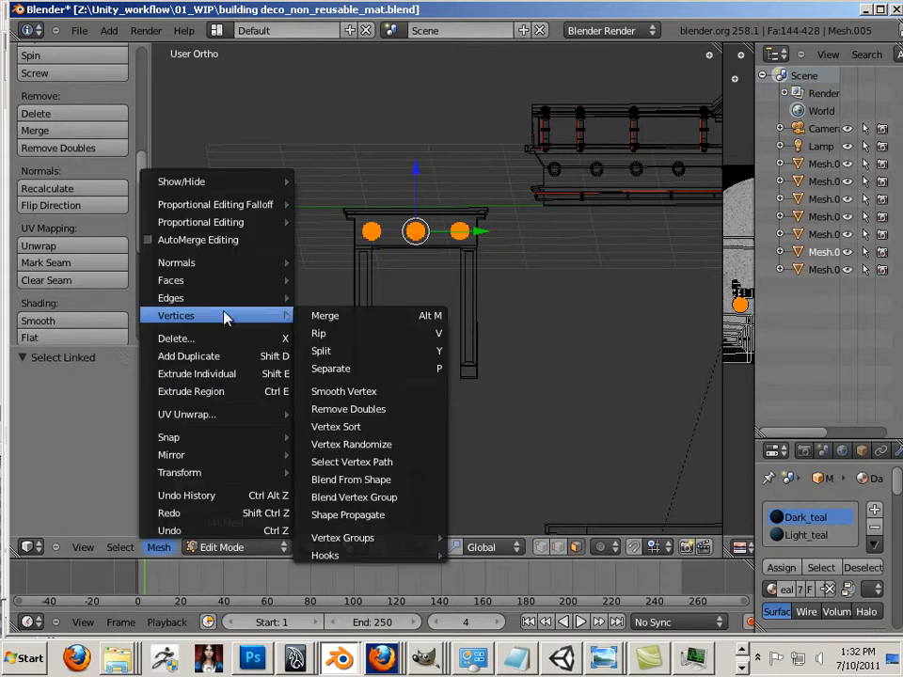
pyautogui.click(362, 369)
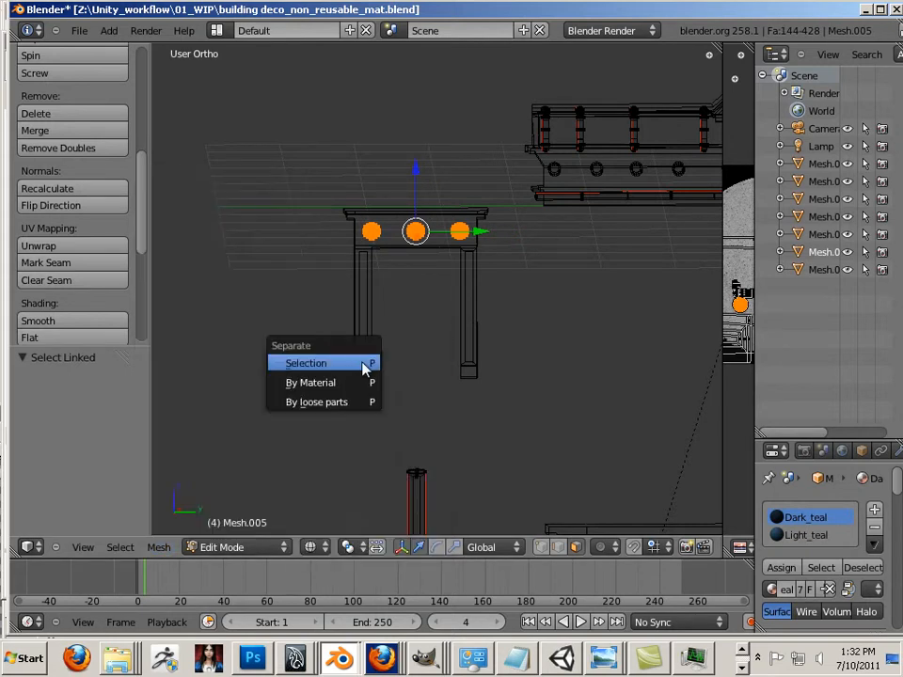
pyautogui.click(363, 364)
# Separate the freestanding post's linked shaft faces from Mesh.005 into their own object using the Selection option.
pyautogui.rightClick(410, 489)
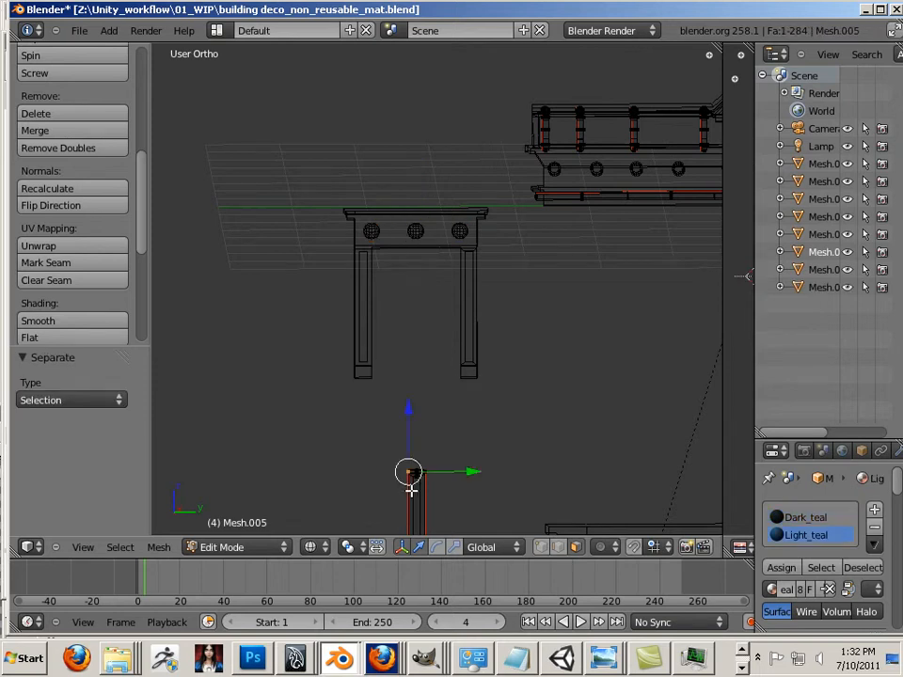
pyautogui.press('l')
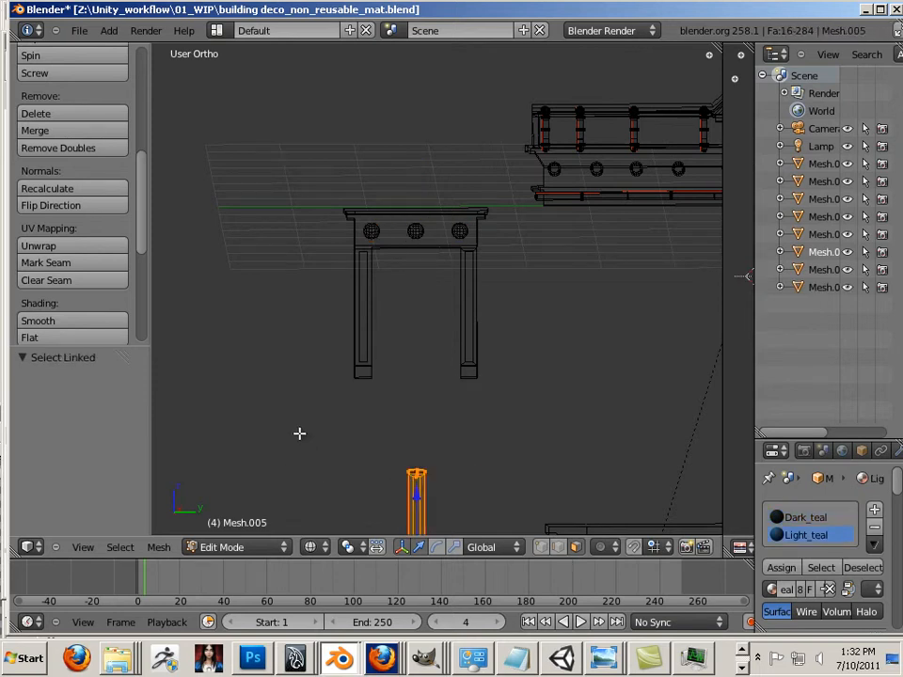
pyautogui.click(159, 548)
pyautogui.moveTo(211, 318)
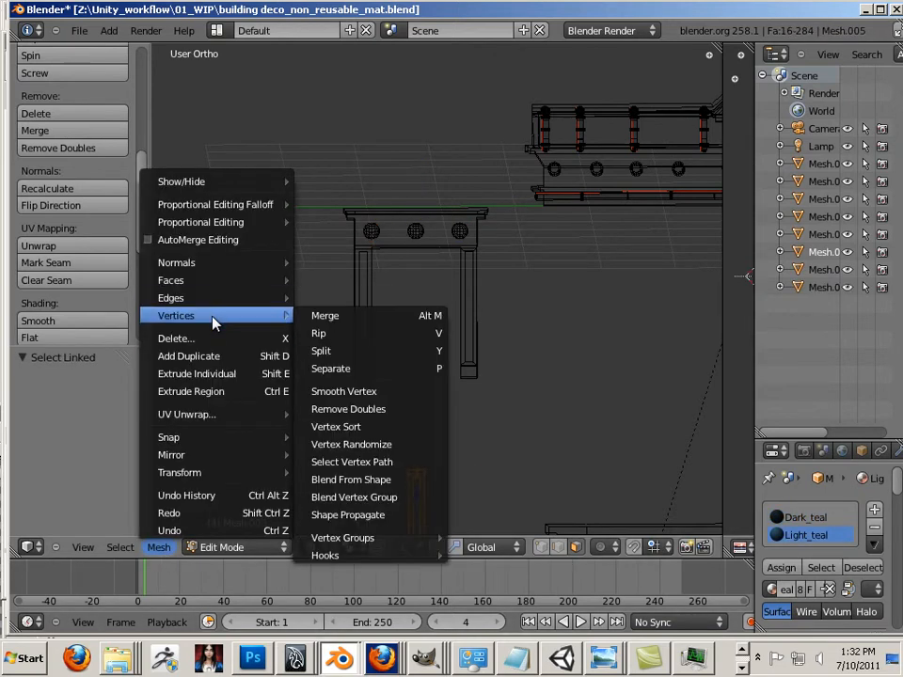
pyautogui.click(358, 368)
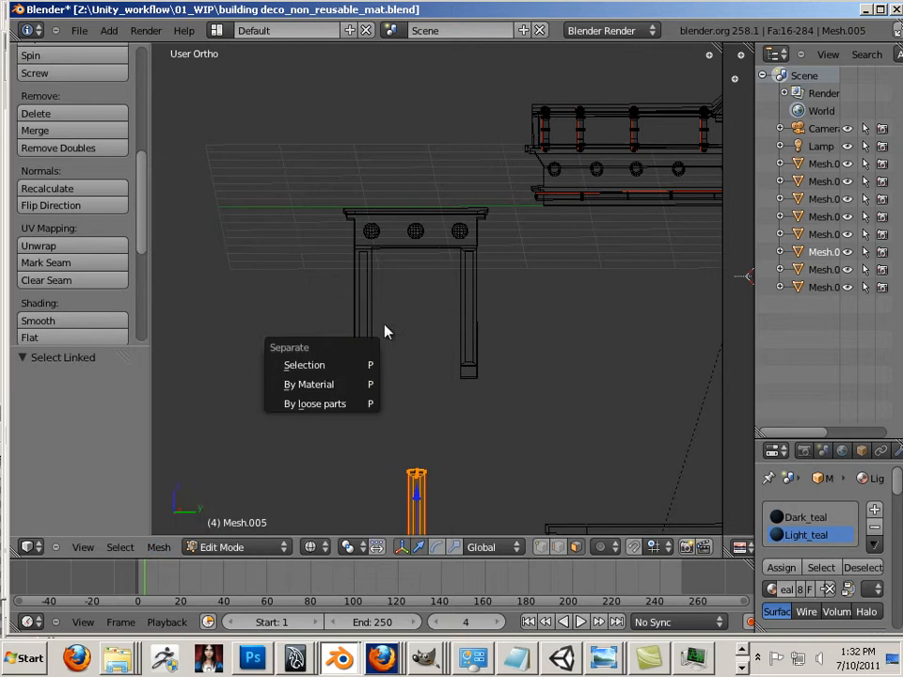
pyautogui.click(344, 365)
# Return to Object Mode and check Mesh.006 and the object listed below it by selecting them one by one.
pyautogui.moveTo(591, 364); pyautogui.dragTo(433, 384, button='middle')
pyautogui.scroll(-2, 433, 384)
pyautogui.click(823, 270)
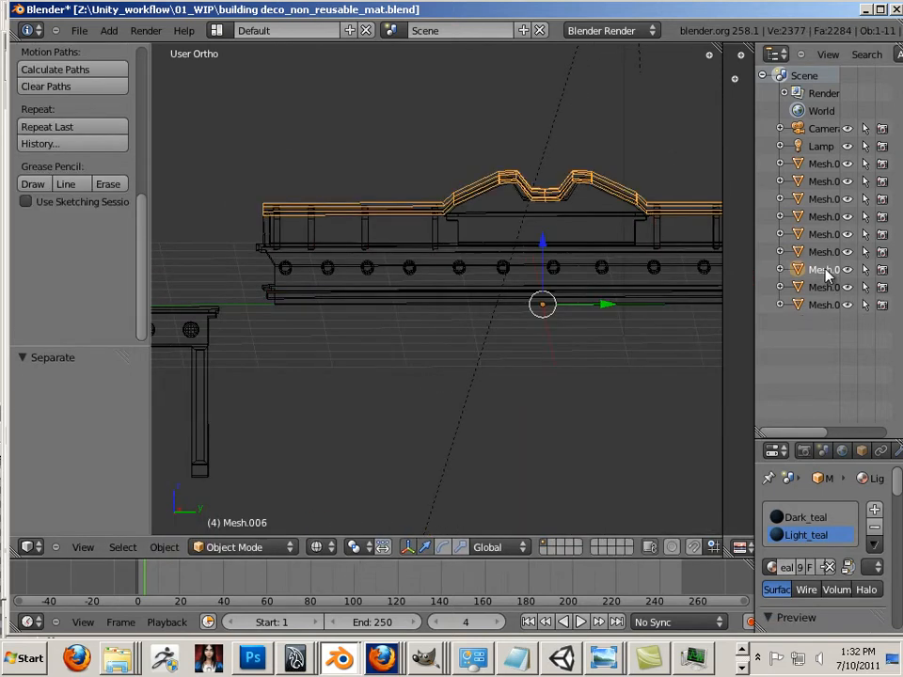
pyautogui.click(818, 287)
# Try gathering the facade objects into one selection, adding Mesh.004, Mesh.005, Mesh.006, Mesh.008, Mesh.002 and Mesh.000.
pyautogui.click(821, 237)
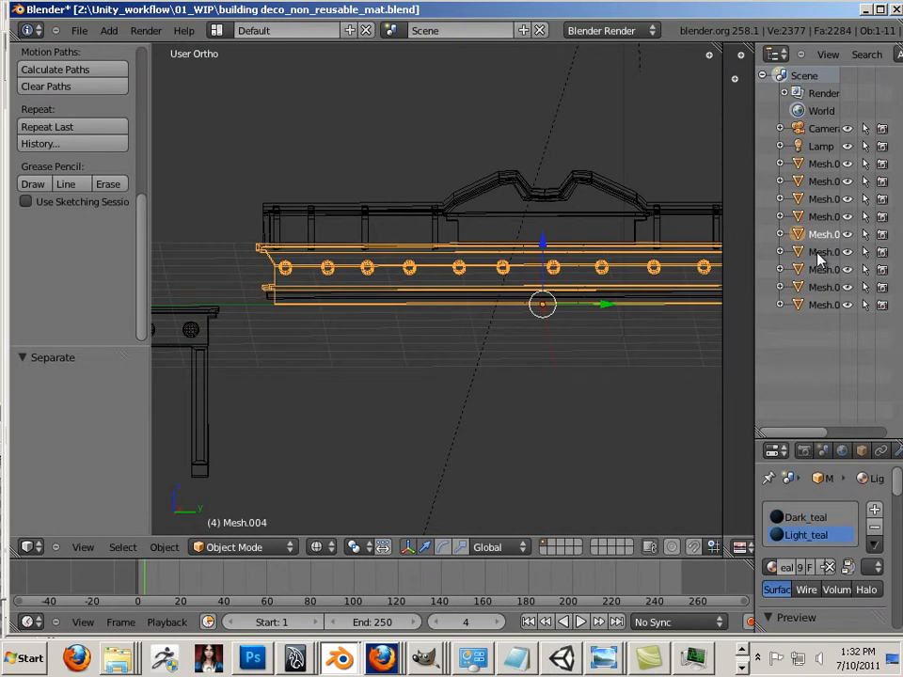
pyautogui.keyDown('shift'); pyautogui.click(819, 252); pyautogui.keyUp('shift')
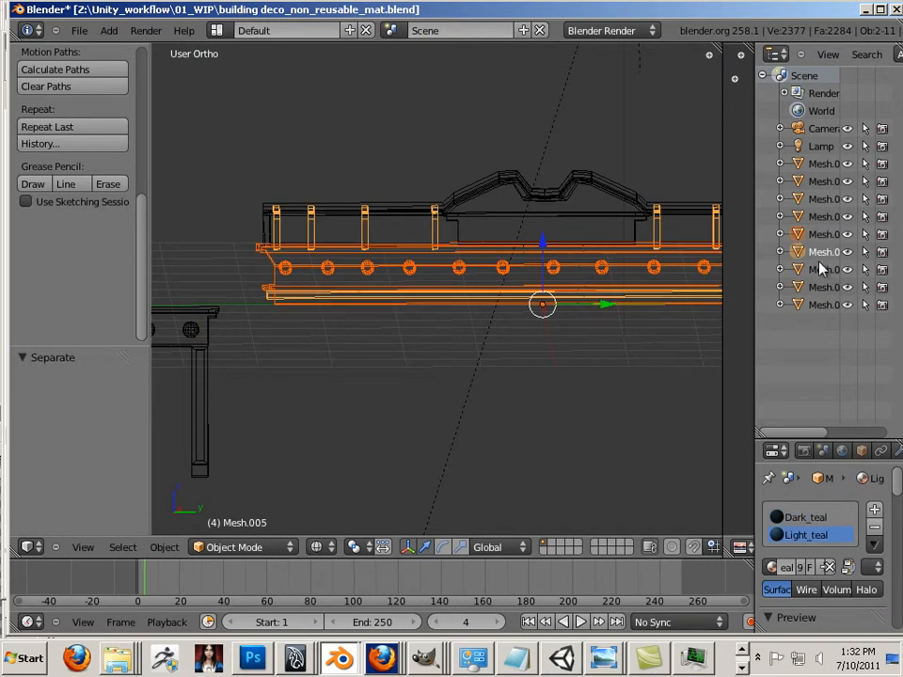
pyautogui.keyDown('shift'); pyautogui.click(820, 269); pyautogui.keyUp('shift')
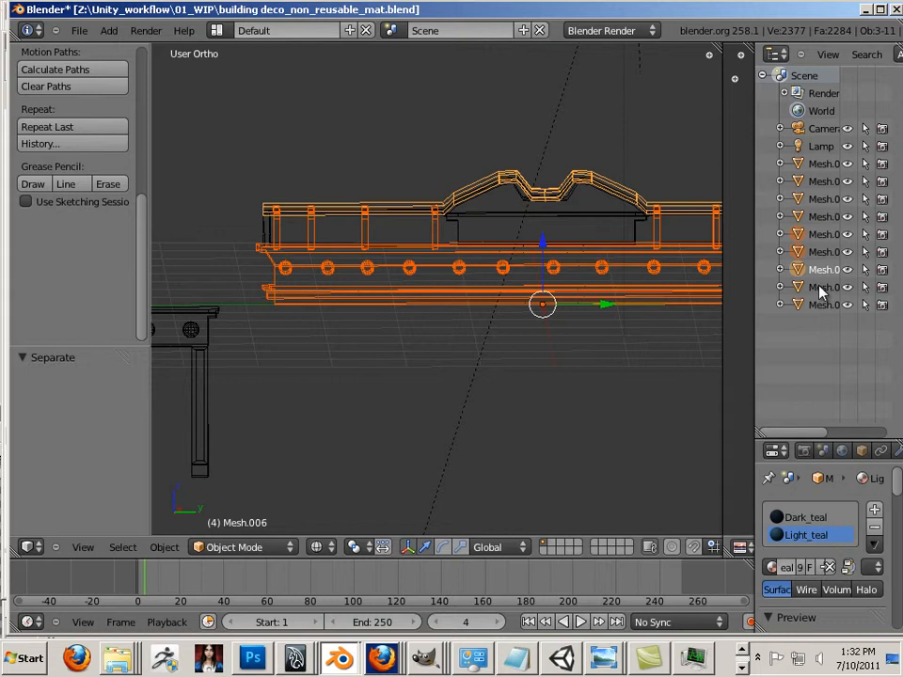
pyautogui.keyDown('shift'); pyautogui.click(819, 287); pyautogui.keyUp('shift')
pyautogui.keyDown('shift'); pyautogui.click(817, 306); pyautogui.keyUp('shift')
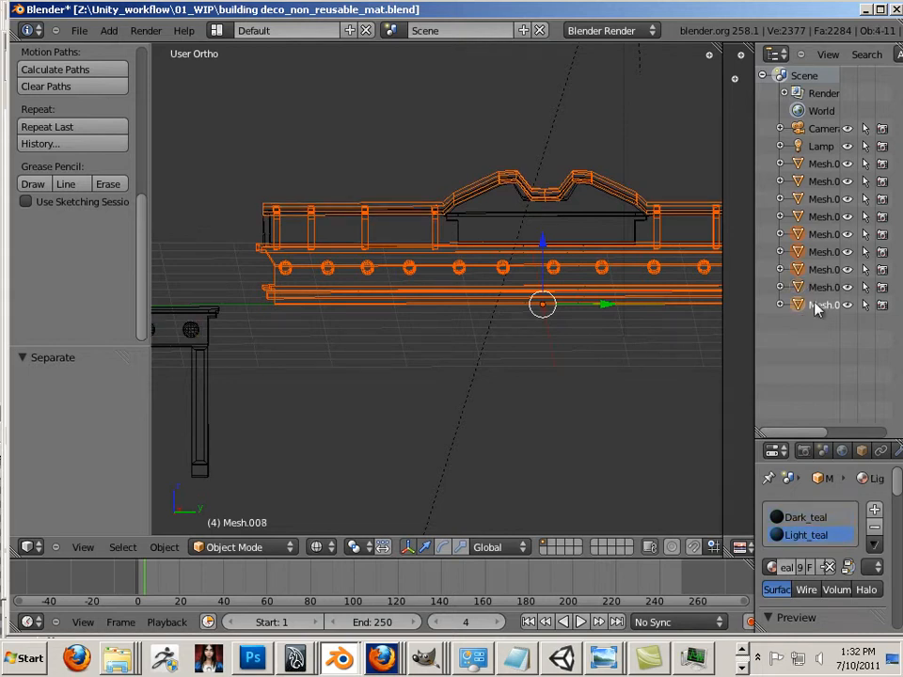
pyautogui.scroll(-4, 592, 371)
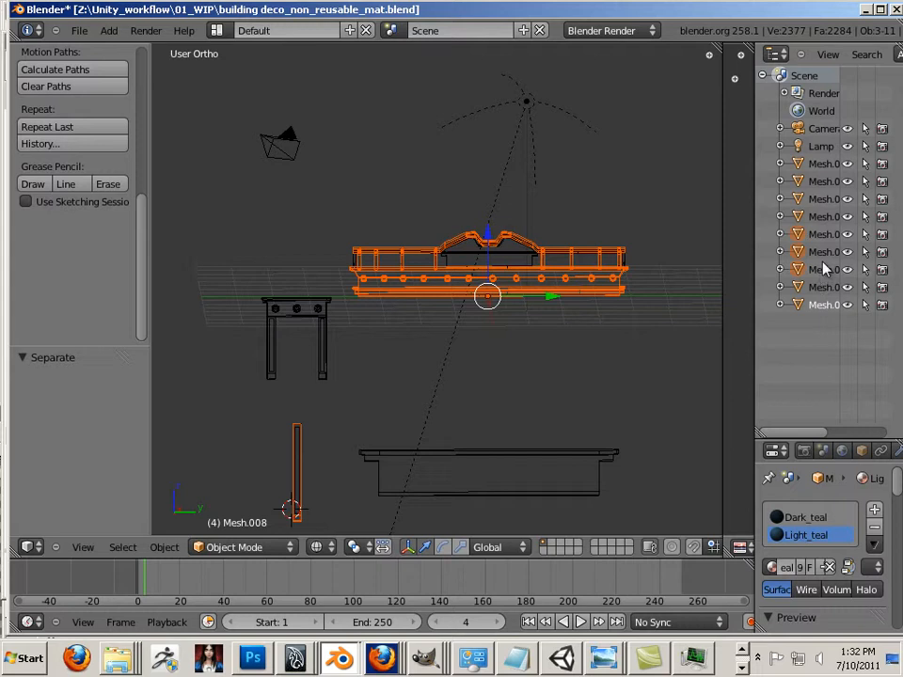
pyautogui.keyDown('ctrl'); pyautogui.click(818, 200); pyautogui.keyUp('ctrl')
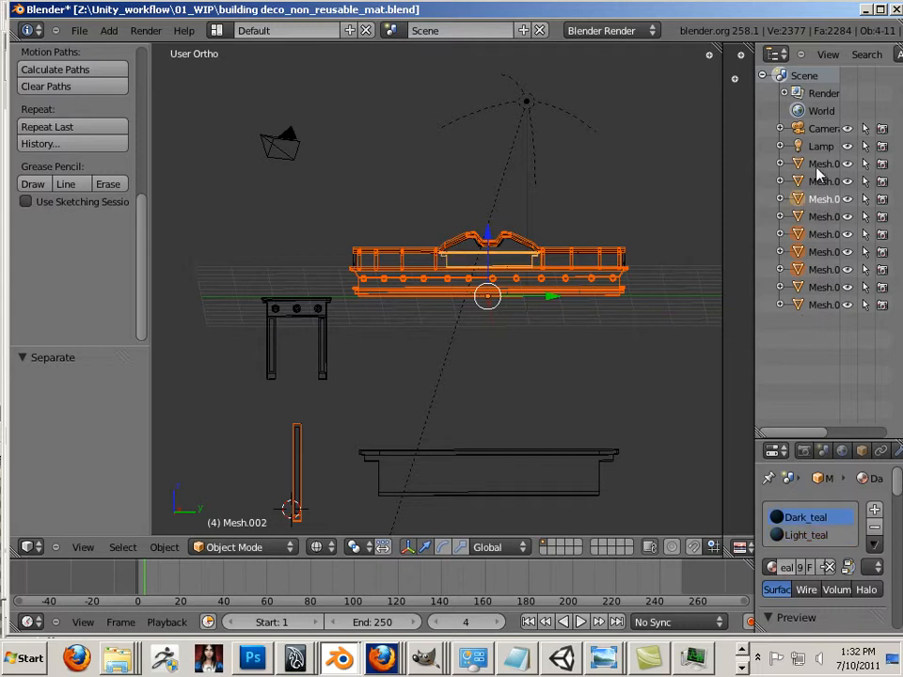
pyautogui.keyDown('ctrl'); pyautogui.click(815, 165); pyautogui.keyUp('ctrl')
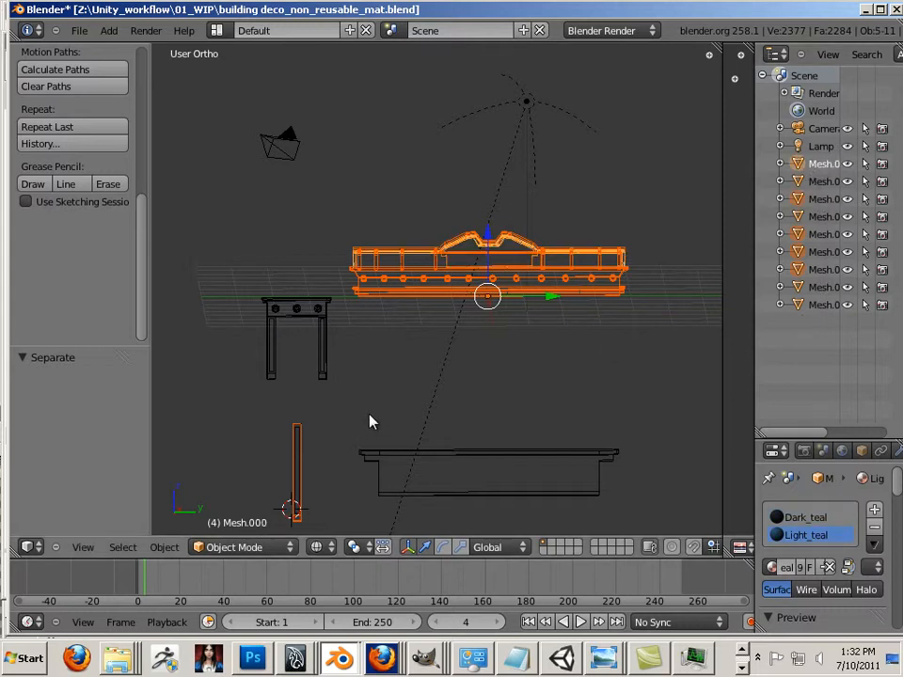
# Deselect everything and check which mesh object the freestanding post's base belongs to.
pyautogui.scroll(6, 370, 422)
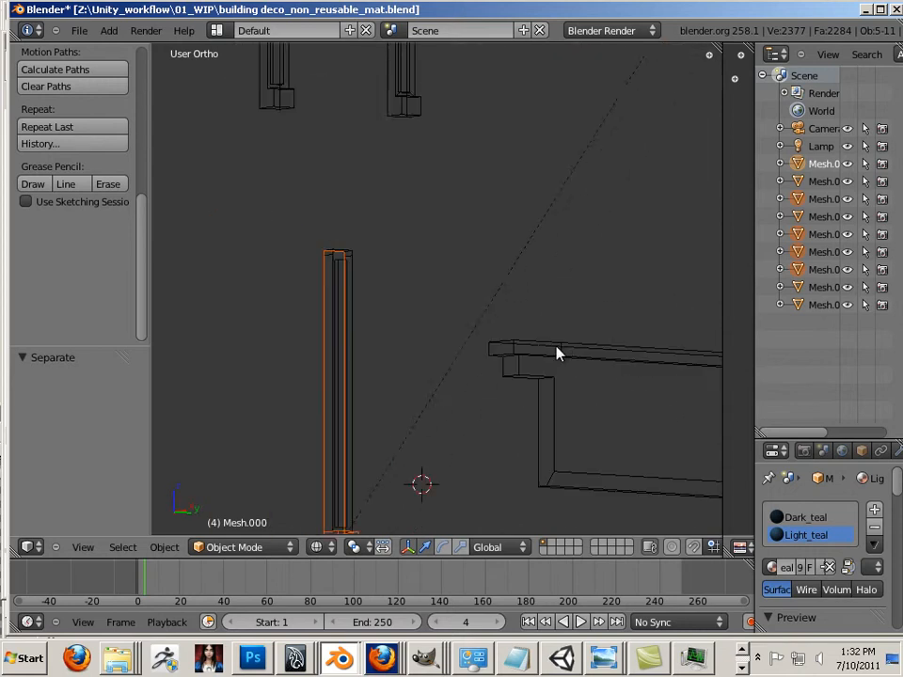
pyautogui.keyDown('shift'); pyautogui.moveTo(436, 316); pyautogui.dragTo(450, 233, button='middle'); pyautogui.keyUp('shift')
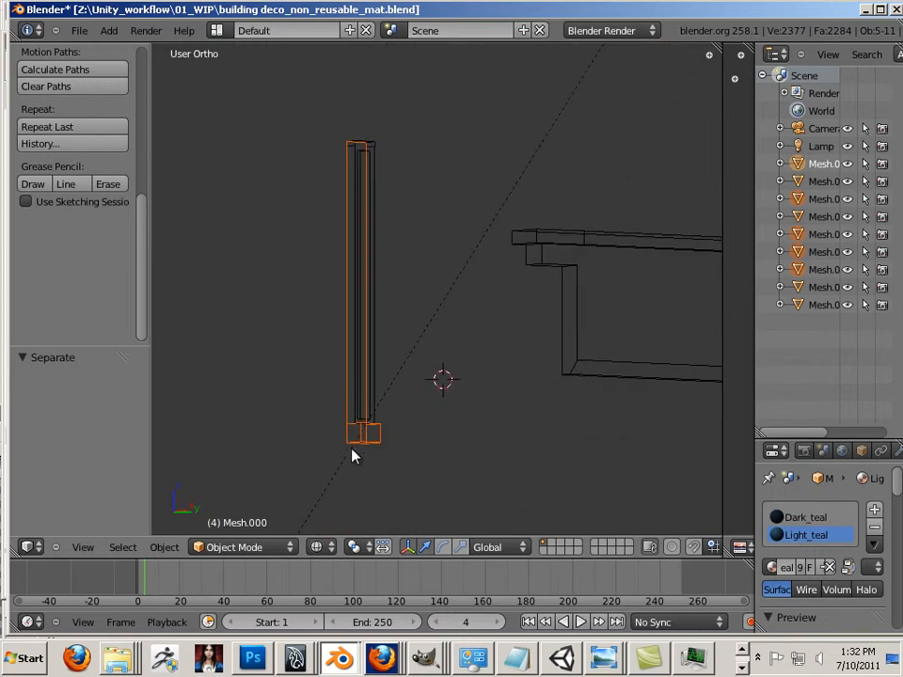
pyautogui.click(806, 269)
pyautogui.press('a')
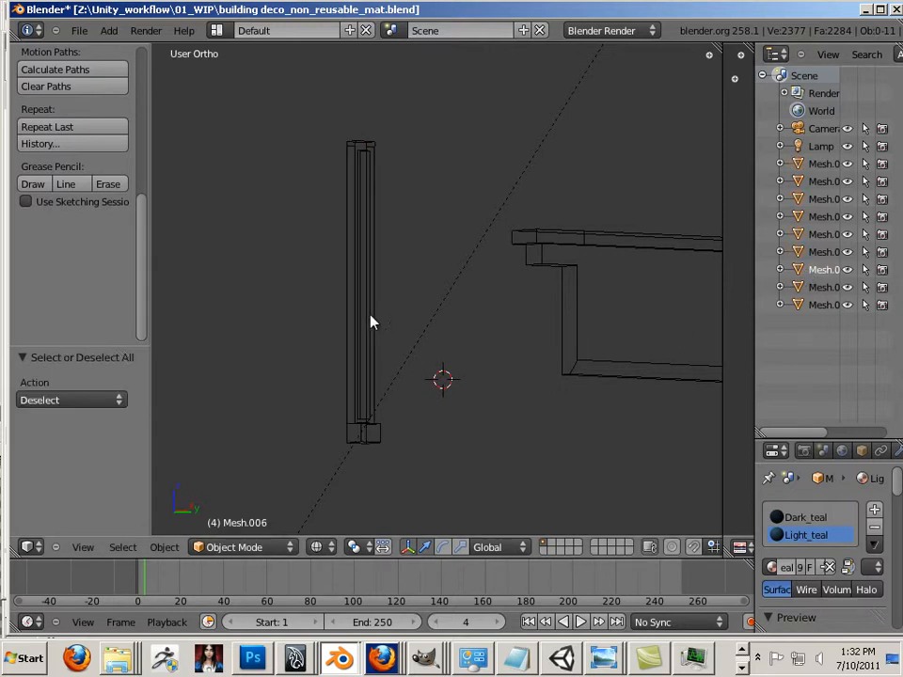
pyautogui.press('l')
pyautogui.press('Escape')
pyautogui.rightClick(364, 435)
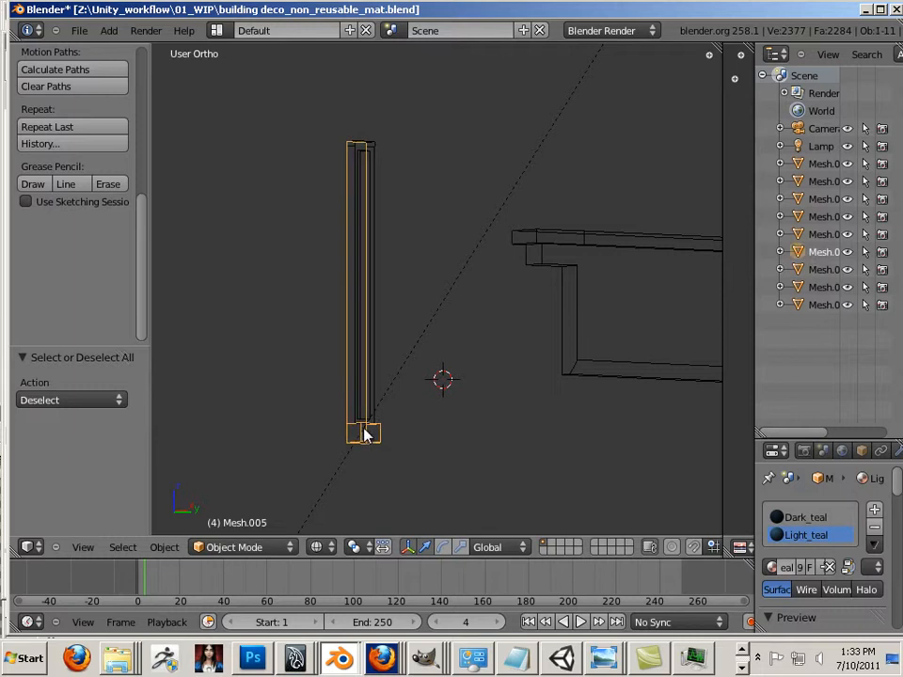
pyautogui.rightClick(365, 432)
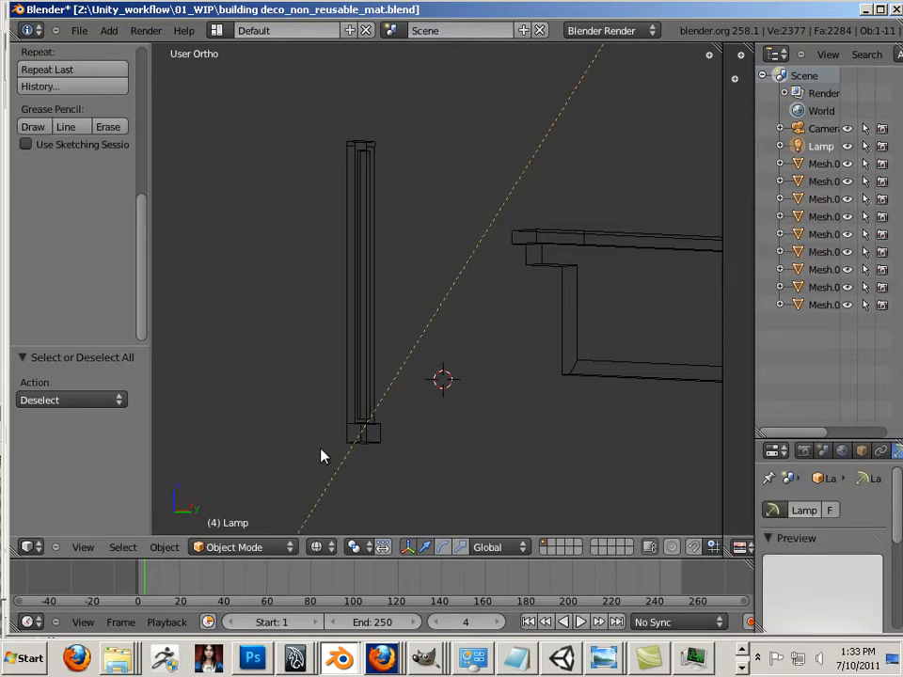
# Open the freestanding post's shaft object in Edit Mode and select all its linked faces.
pyautogui.rightClick(363, 415)
pyautogui.press('Tab')
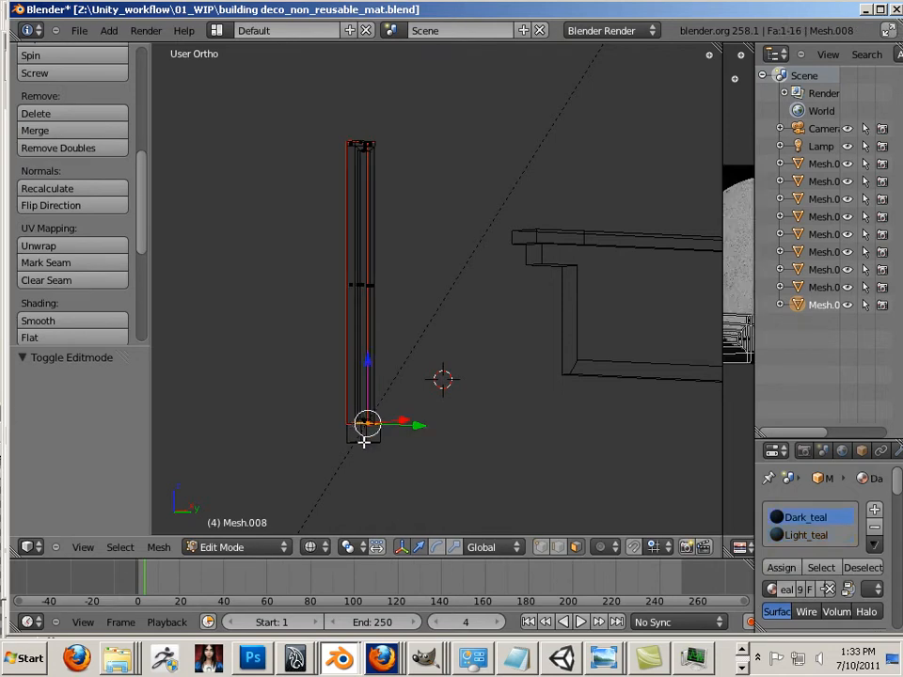
pyautogui.press('l')
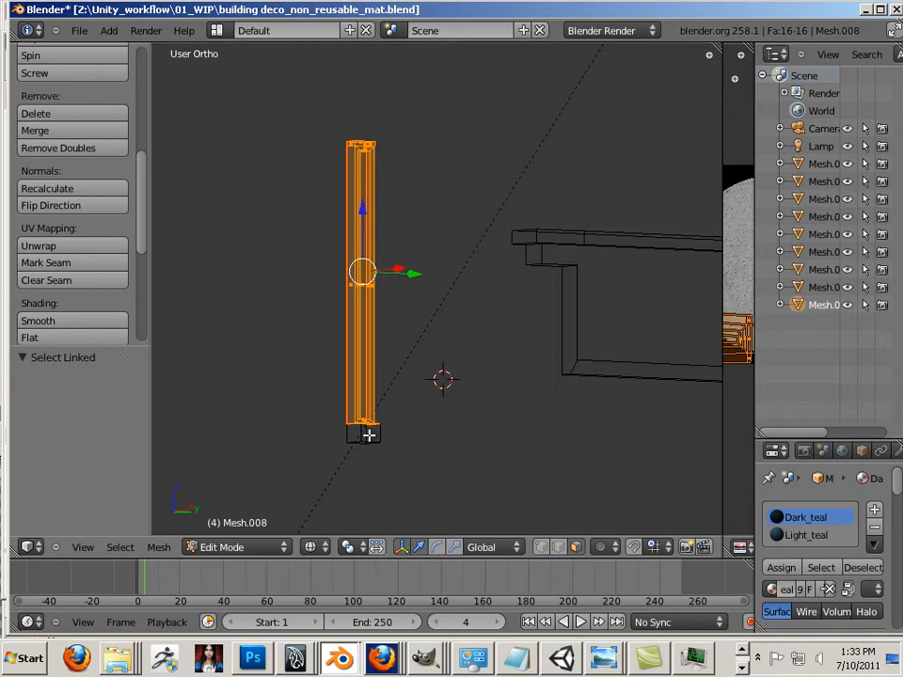
# Return to Object Mode and join the freestanding post's shaft and base objects, Mesh.008 and Mesh.005, into one object.
pyautogui.press('Tab')
pyautogui.rightClick(384, 422)
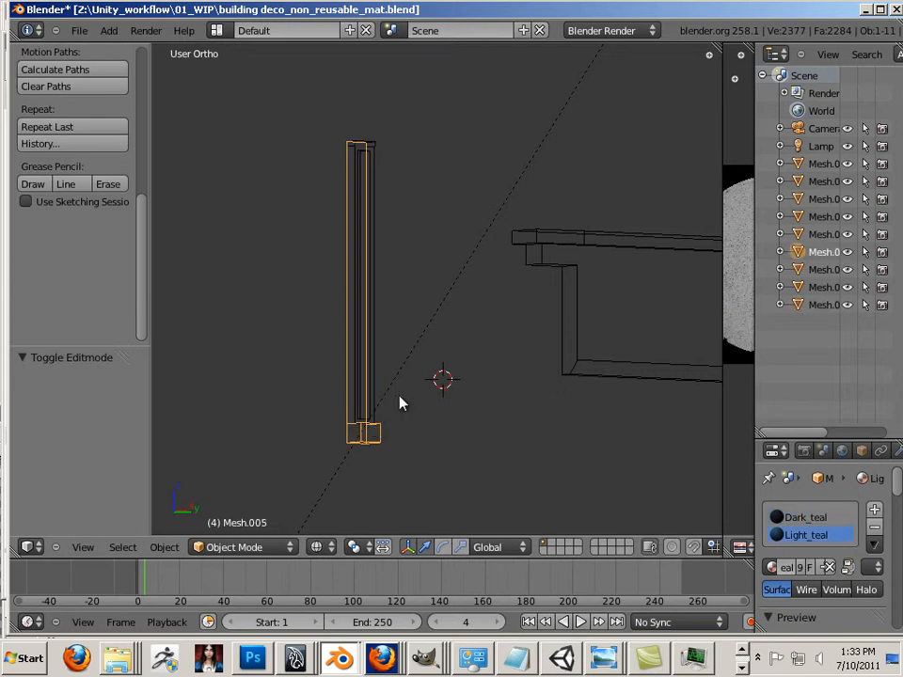
pyautogui.rightClick(376, 368)
pyautogui.rightClick(370, 417)
pyautogui.keyDown('ctrl'); pyautogui.click(821, 304); pyautogui.keyUp('ctrl')
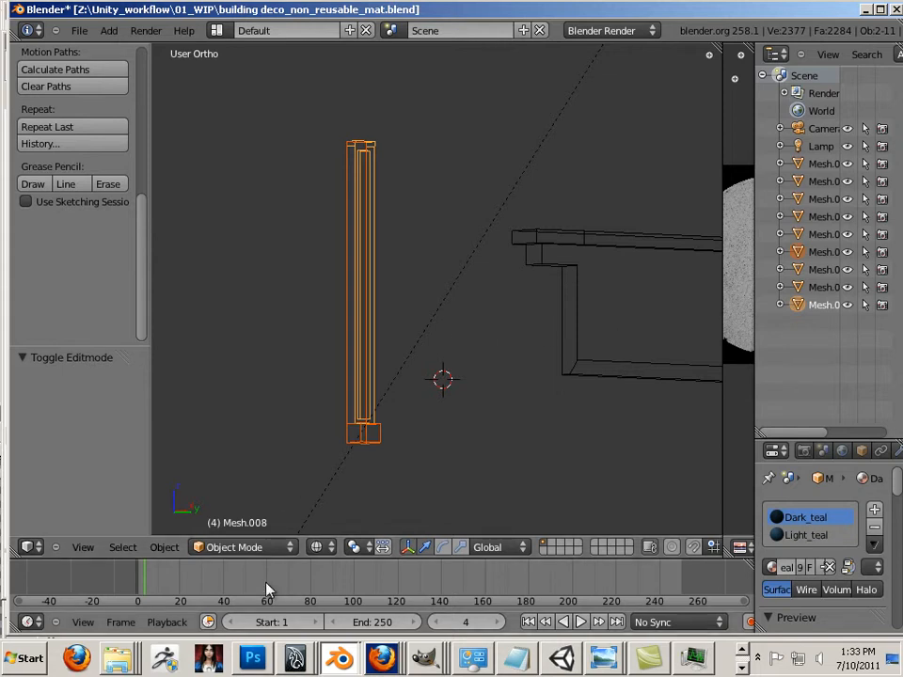
pyautogui.click(164, 548)
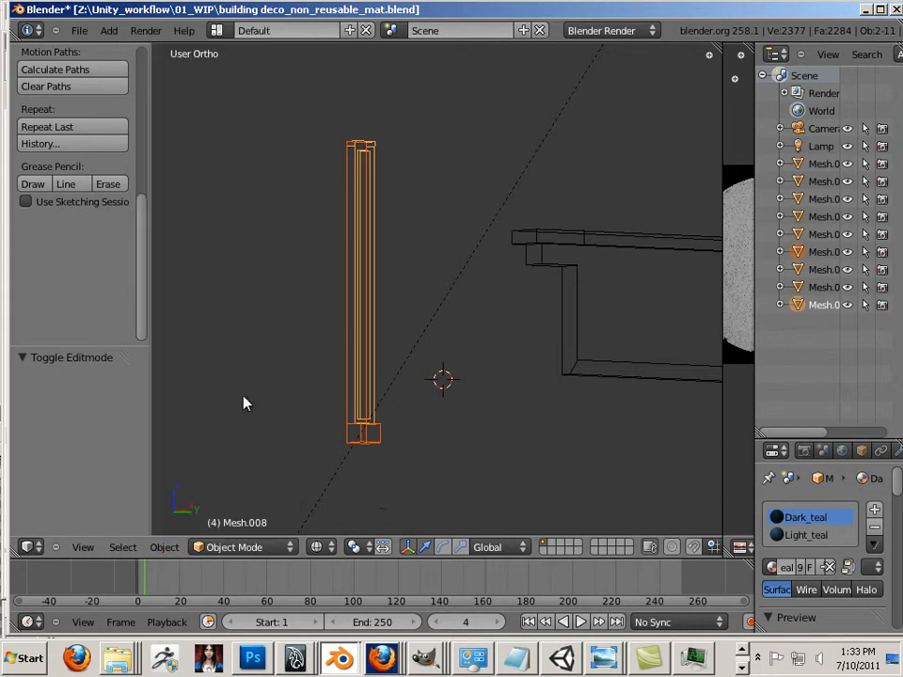
pyautogui.click(174, 548)
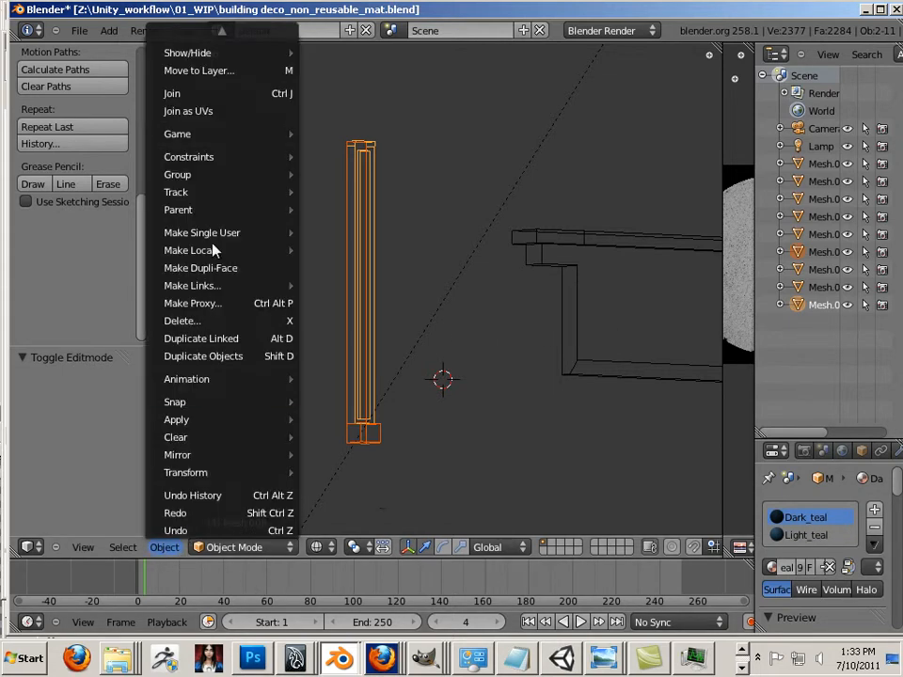
pyautogui.click(211, 100)
# Deselect everything and check which parts belong to Mesh.007 and Mesh.008 by selecting them one after the other.
pyautogui.press('a')
pyautogui.press('Right')
pyautogui.keyDown('shift'); pyautogui.moveTo(434, 420); pyautogui.dragTo(339, 489, button='middle'); pyautogui.keyUp('shift')
pyautogui.scroll(-3, 341, 485)
pyautogui.keyDown('shift'); pyautogui.moveTo(419, 340); pyautogui.dragTo(282, 509, button='middle'); pyautogui.keyUp('shift')
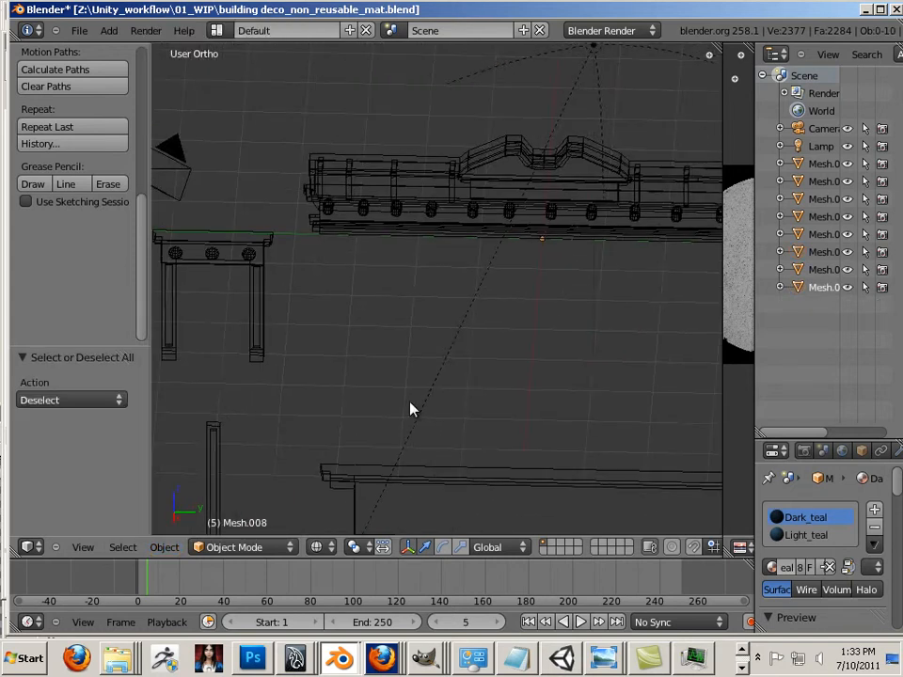
pyautogui.scroll(-1, 410, 401)
pyautogui.keyDown('shift'); pyautogui.moveTo(417, 370); pyautogui.dragTo(376, 395, button='middle'); pyautogui.keyUp('shift')
pyautogui.click(814, 272)
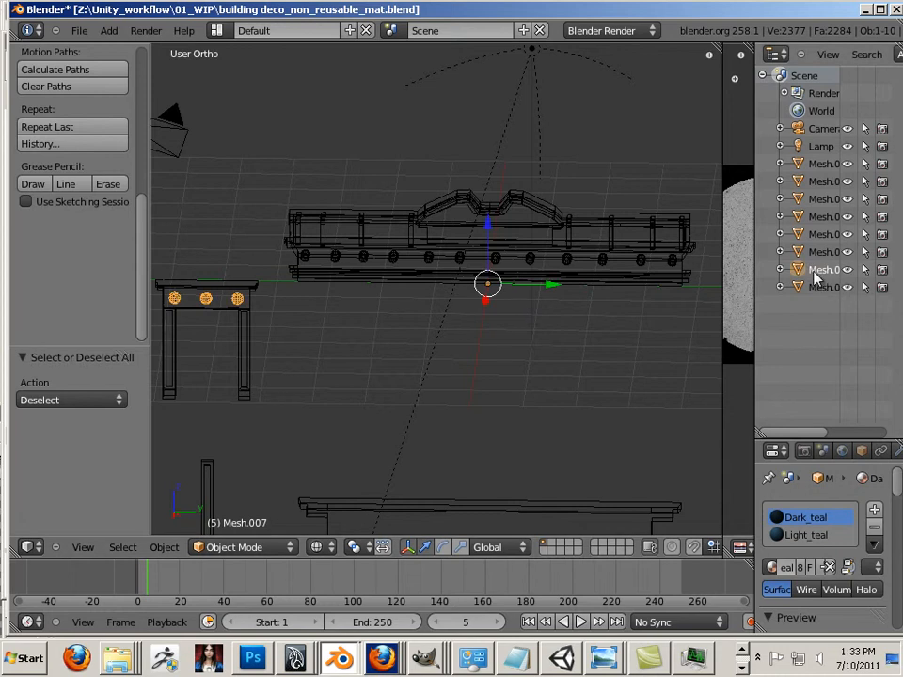
pyautogui.click(816, 288)
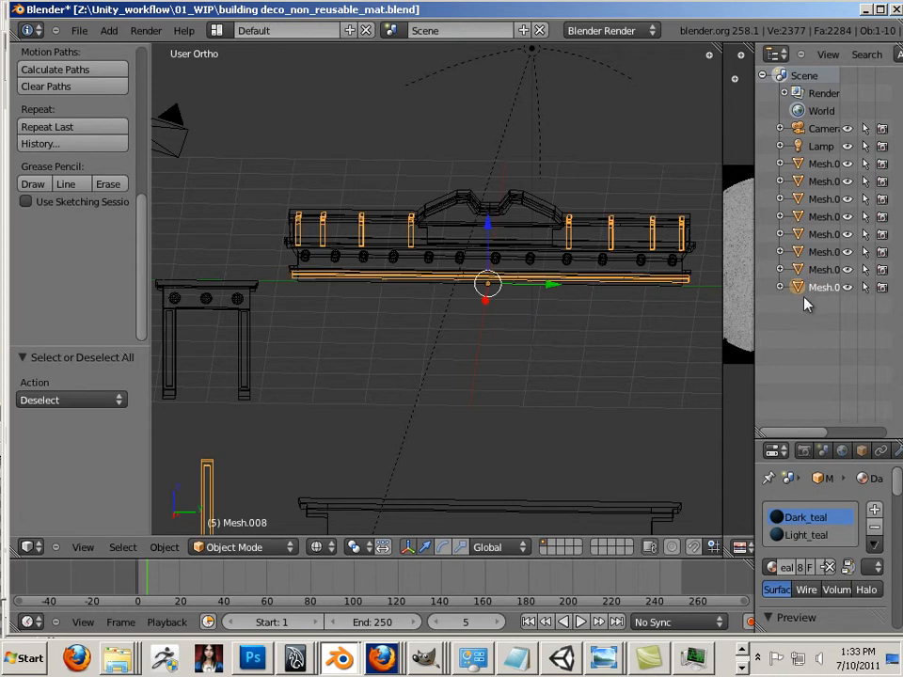
# Open Mesh.008 in Edit Mode and select all linked faces of the freestanding post's shaft and base.
pyautogui.keyDown('shift'); pyautogui.moveTo(307, 471); pyautogui.dragTo(448, 300, button='middle'); pyautogui.keyUp('shift')
pyautogui.scroll(4, 510, 357)
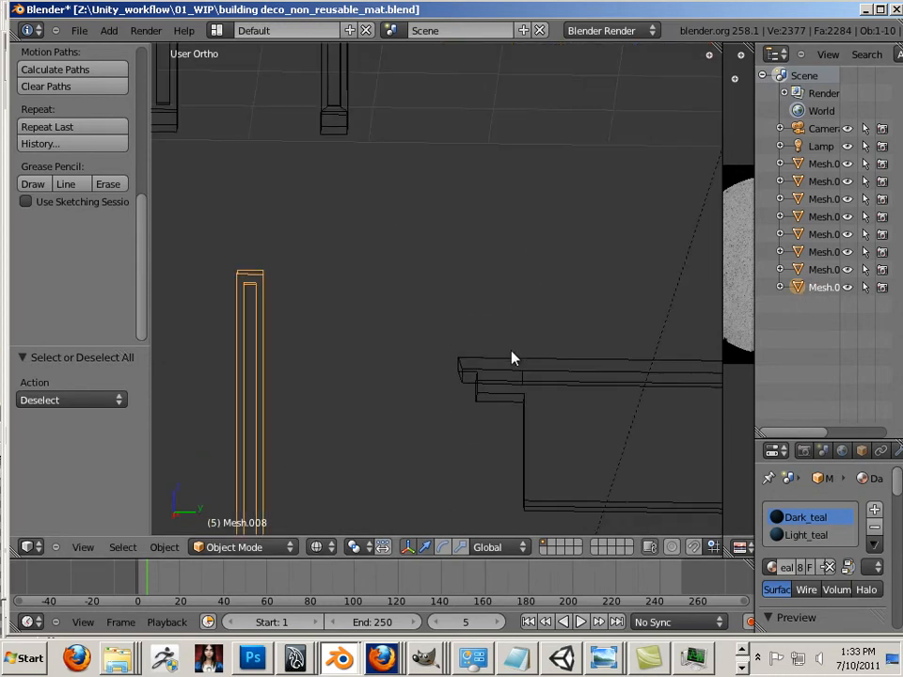
pyautogui.press('Tab')
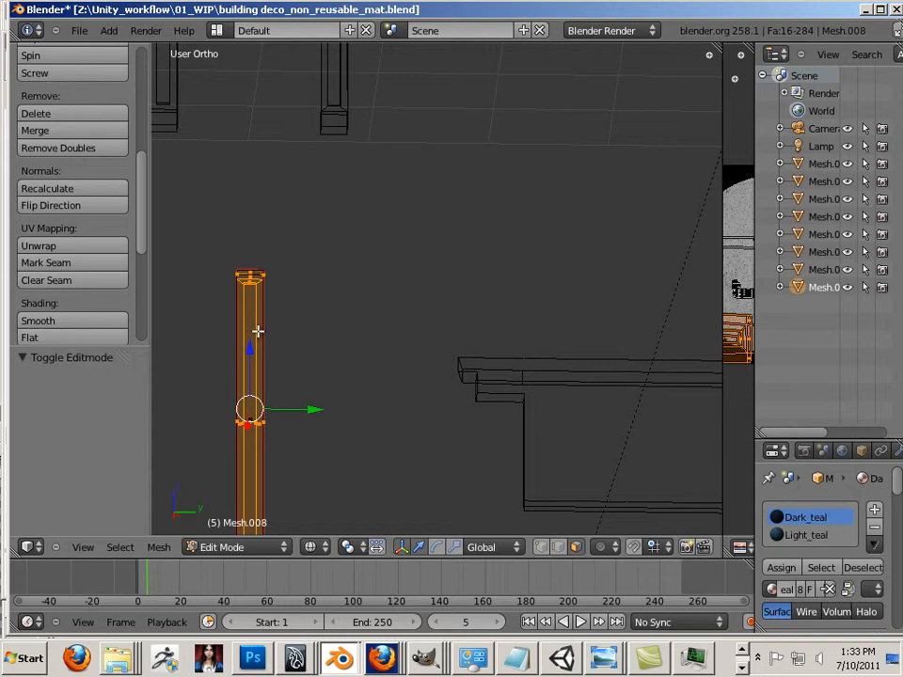
pyautogui.rightClick(245, 446)
pyautogui.press('l')
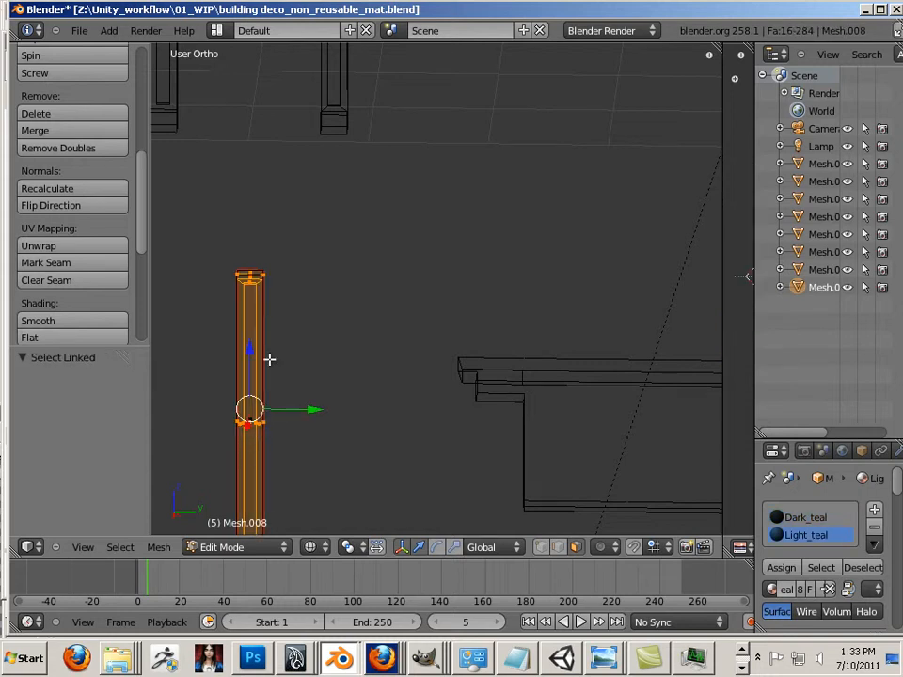
pyautogui.press('l')
pyautogui.keyDown('shift'); pyautogui.moveTo(349, 384); pyautogui.dragTo(362, 283, button='middle'); pyautogui.keyUp('shift')
pyautogui.press('l')
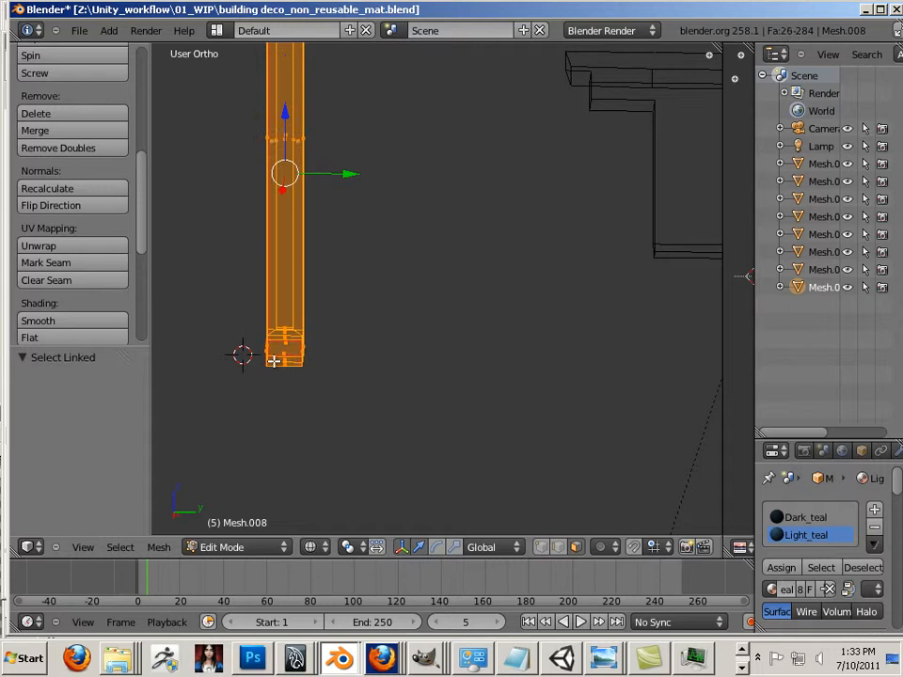
# Switch the viewport to Solid shading and separate the selected post faces from Mesh.008 into their own object.
pyautogui.click(311, 546)
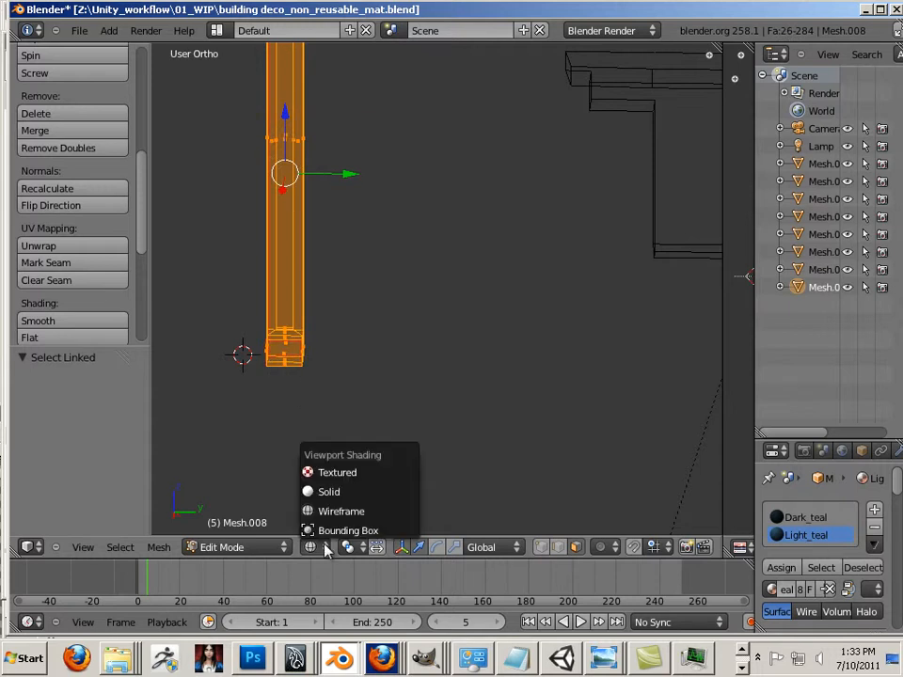
pyautogui.click(305, 489)
pyautogui.moveTo(287, 397); pyautogui.dragTo(351, 429, button='middle')
pyautogui.click(158, 546)
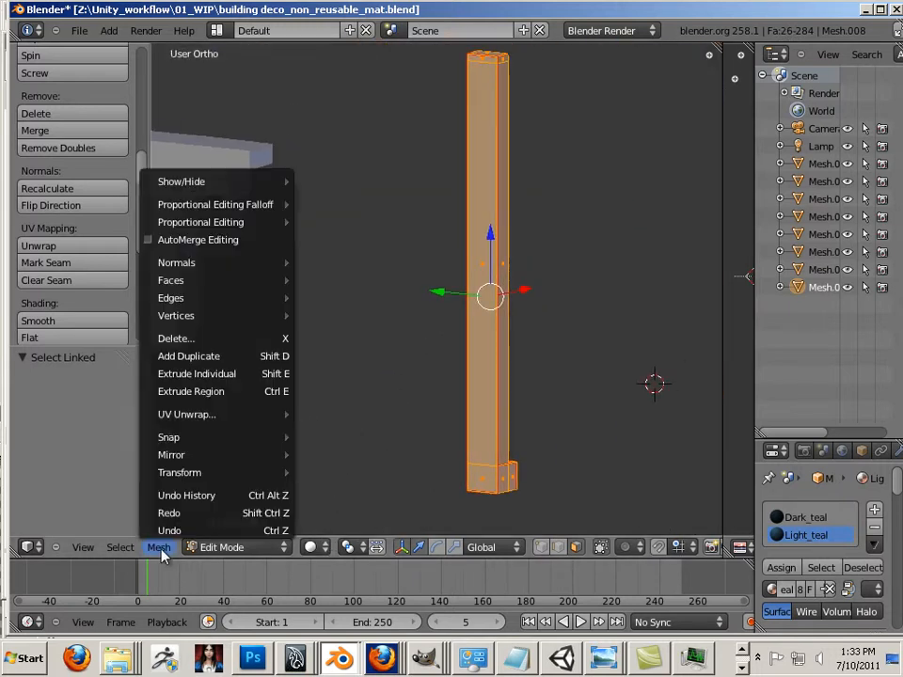
pyautogui.scroll(-6, 574, 354)
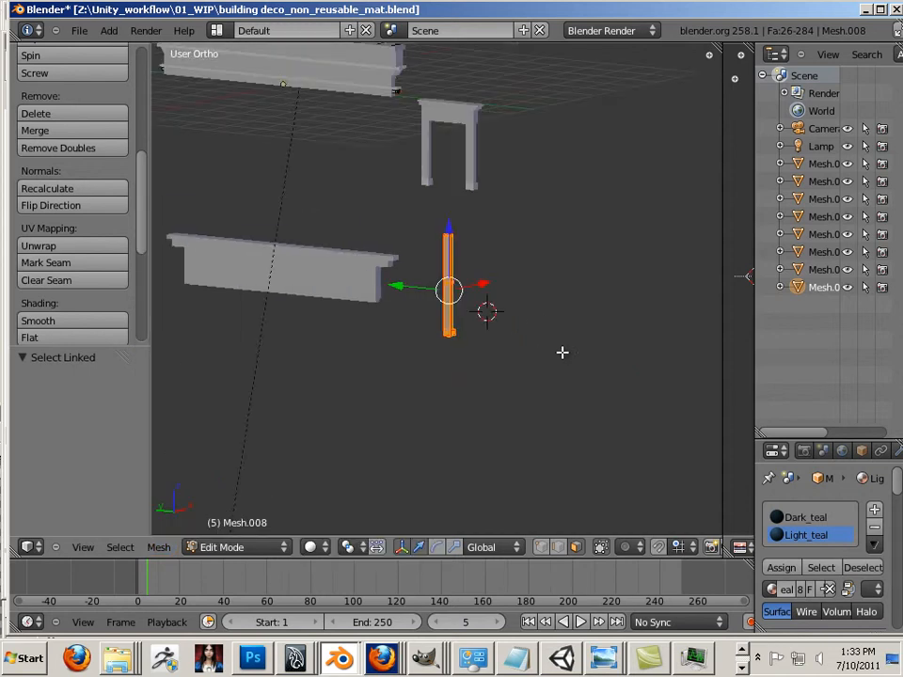
pyautogui.click(158, 547)
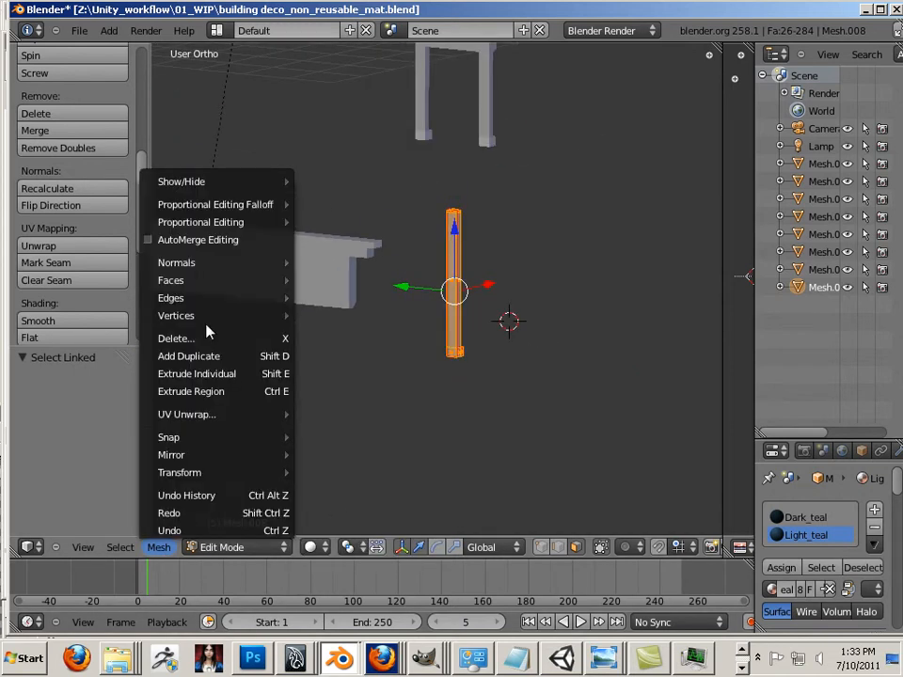
pyautogui.moveTo(272, 316)
pyautogui.click(344, 368)
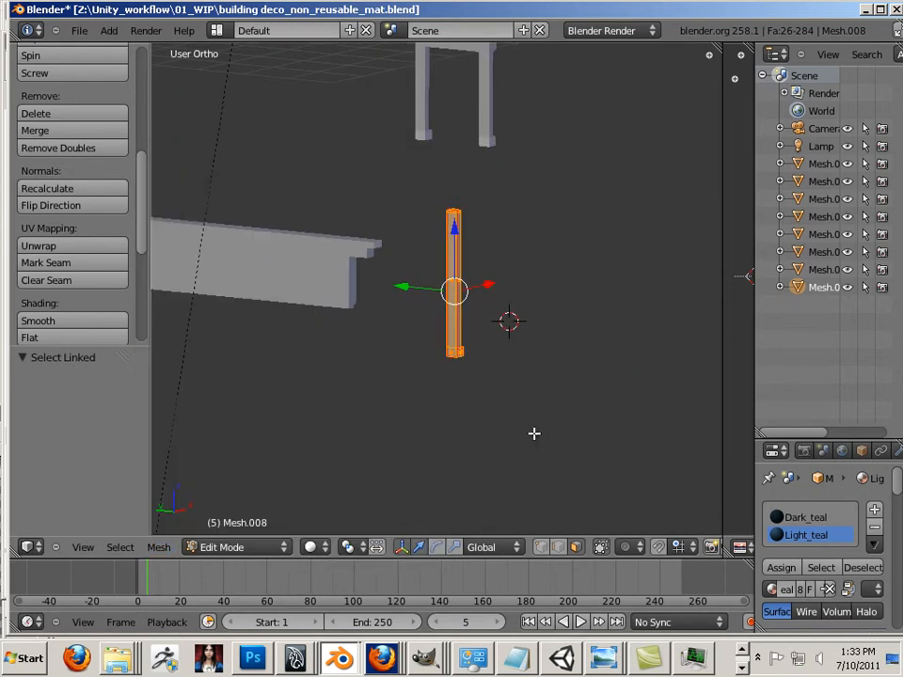
pyautogui.click(166, 548)
pyautogui.moveTo(202, 314)
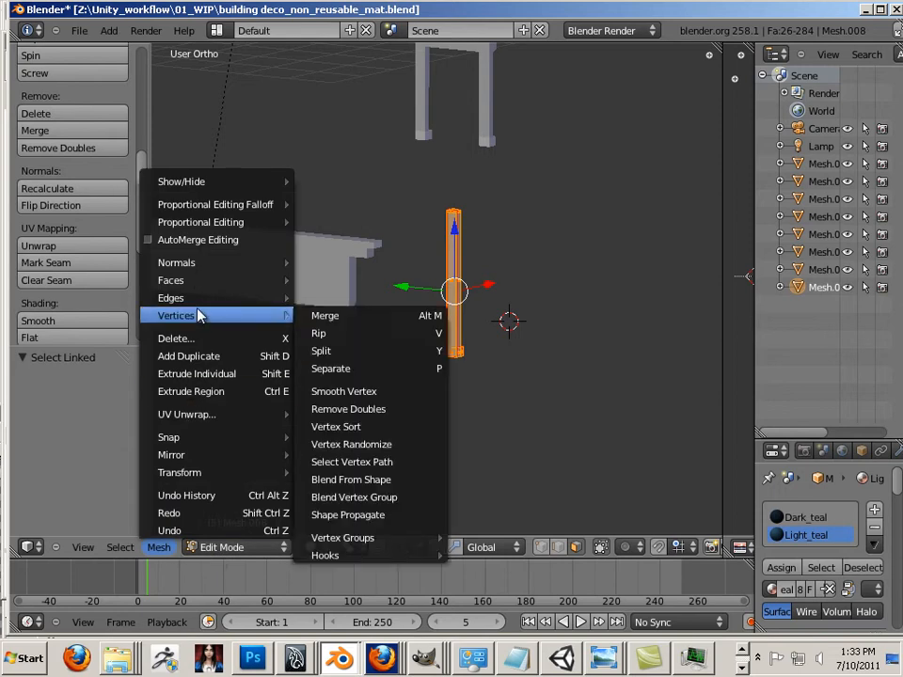
pyautogui.click(324, 368)
pyautogui.click(328, 371)
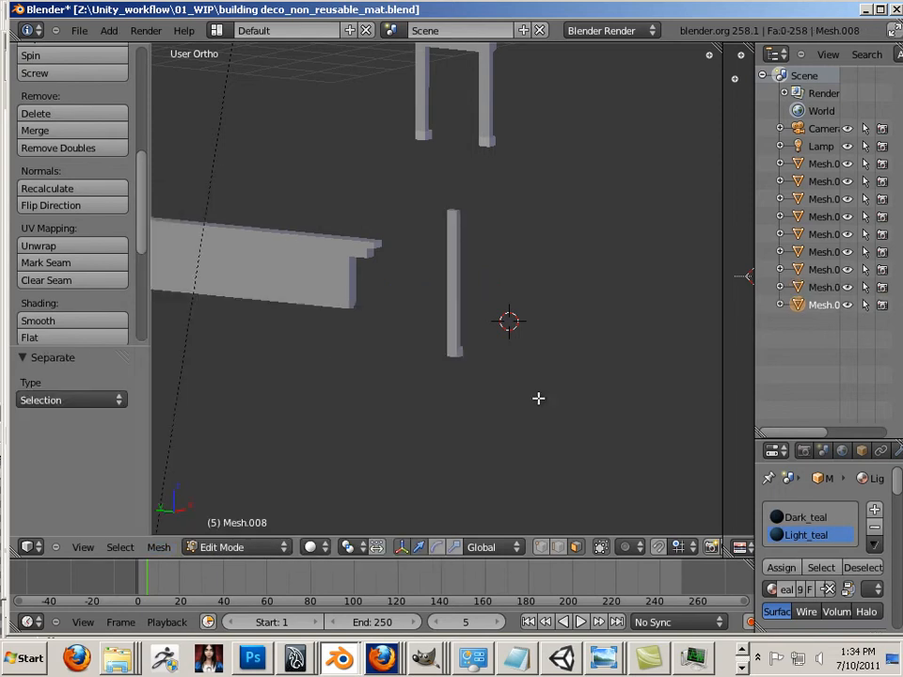
# Return to Object Mode, select the facade's Mesh.000 and set the viewport shading to Wireframe.
pyautogui.moveTo(538, 397); pyautogui.dragTo(413, 361, button='middle')
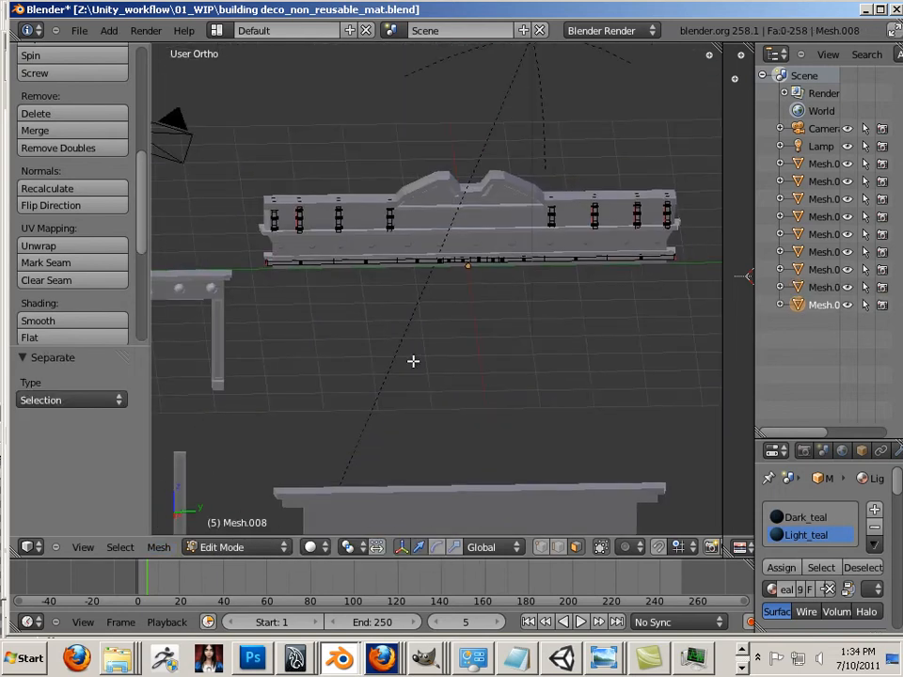
pyautogui.press('Tab')
pyautogui.click(816, 287)
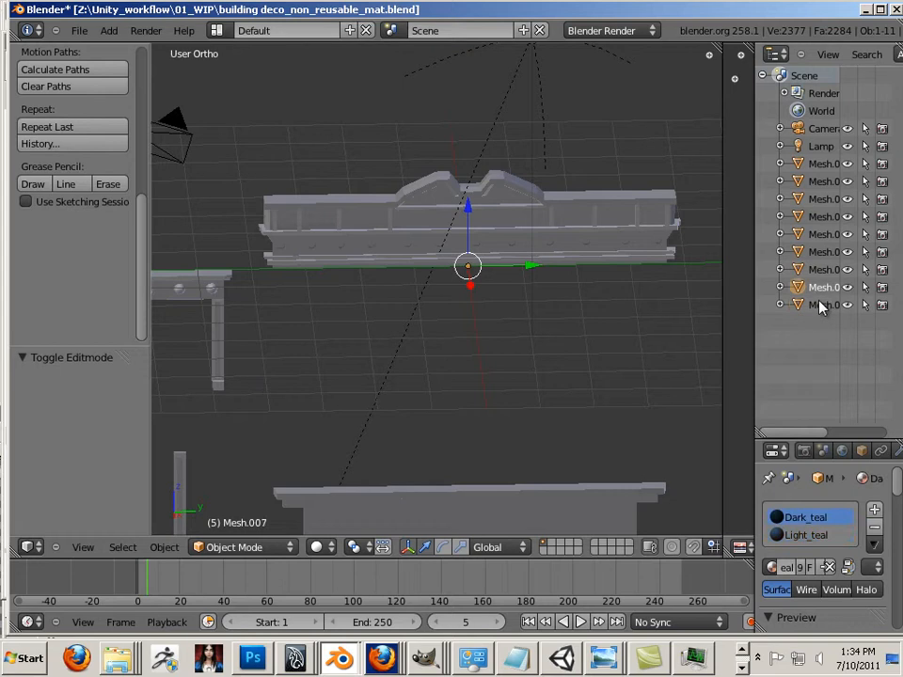
pyautogui.click(824, 269)
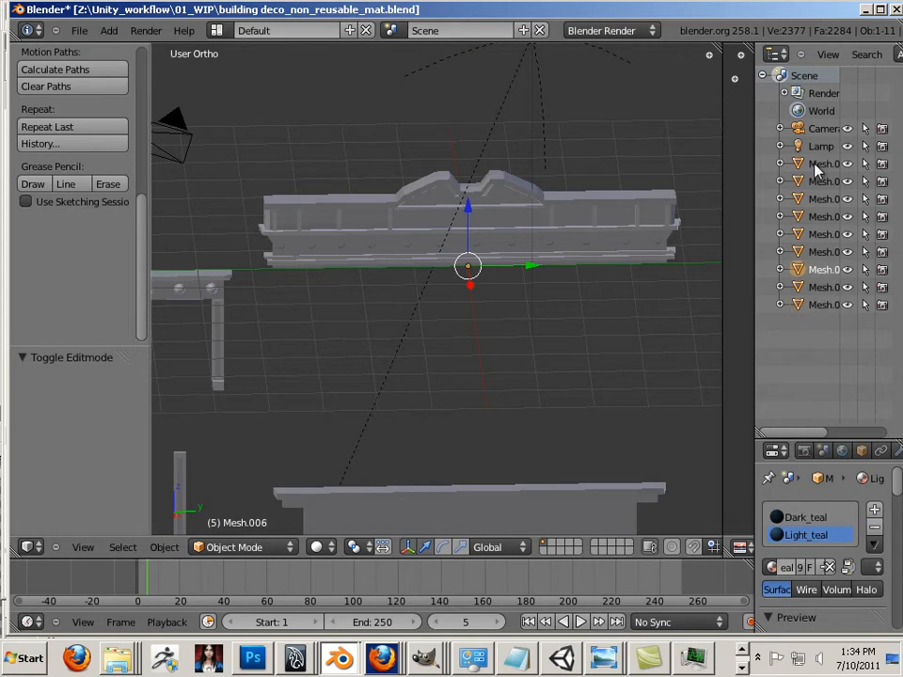
pyautogui.click(816, 165)
pyautogui.click(317, 546)
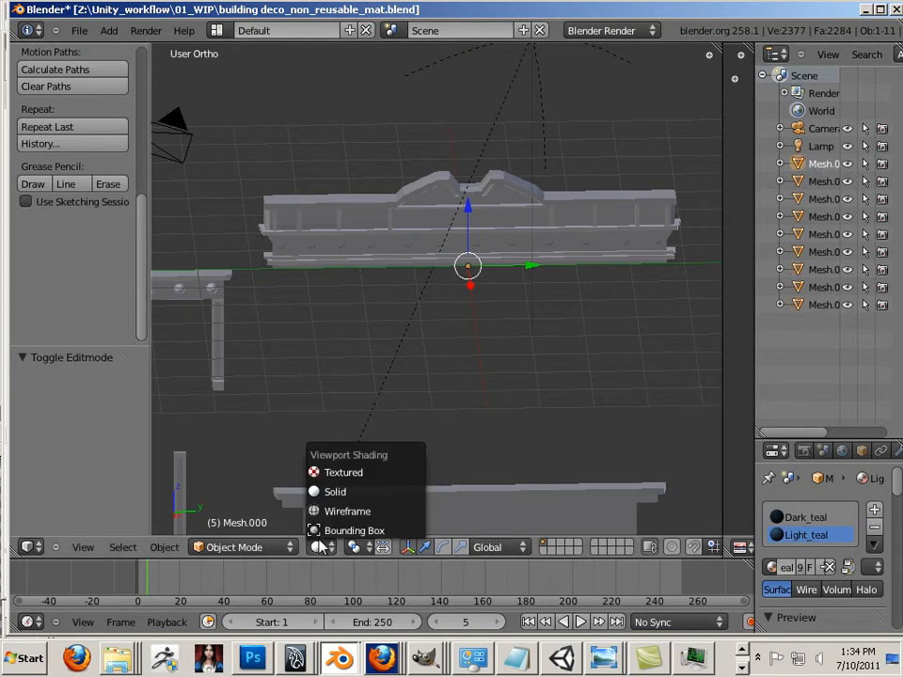
pyautogui.click(347, 511)
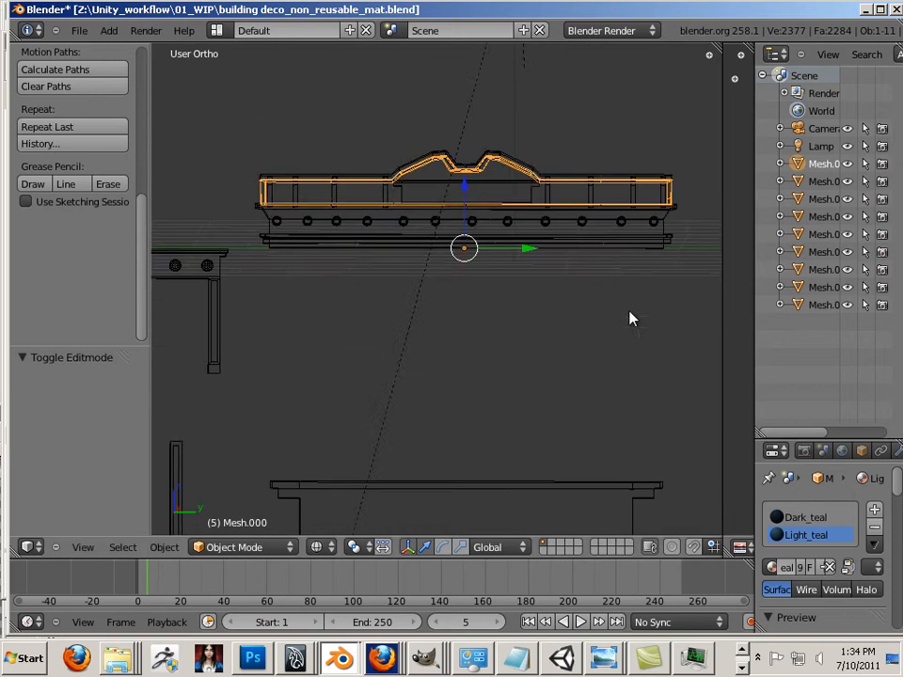
# Add Mesh.002, Mesh.004, Mesh.008 and Mesh.006 to the selection and join them with Mesh.000 into one facade object.
pyautogui.click(820, 181)
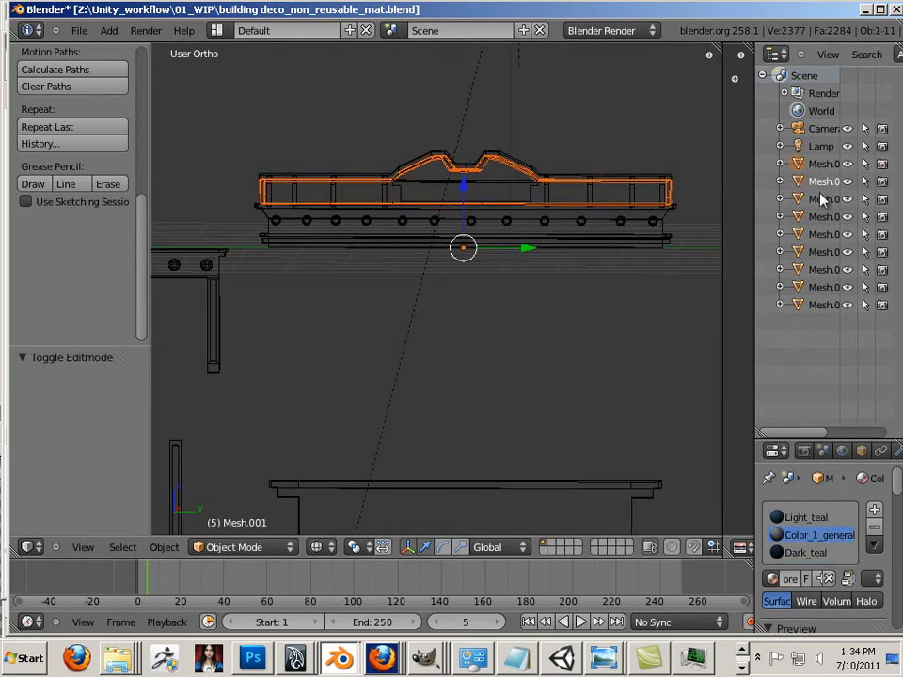
pyautogui.click(822, 199)
pyautogui.click(818, 218)
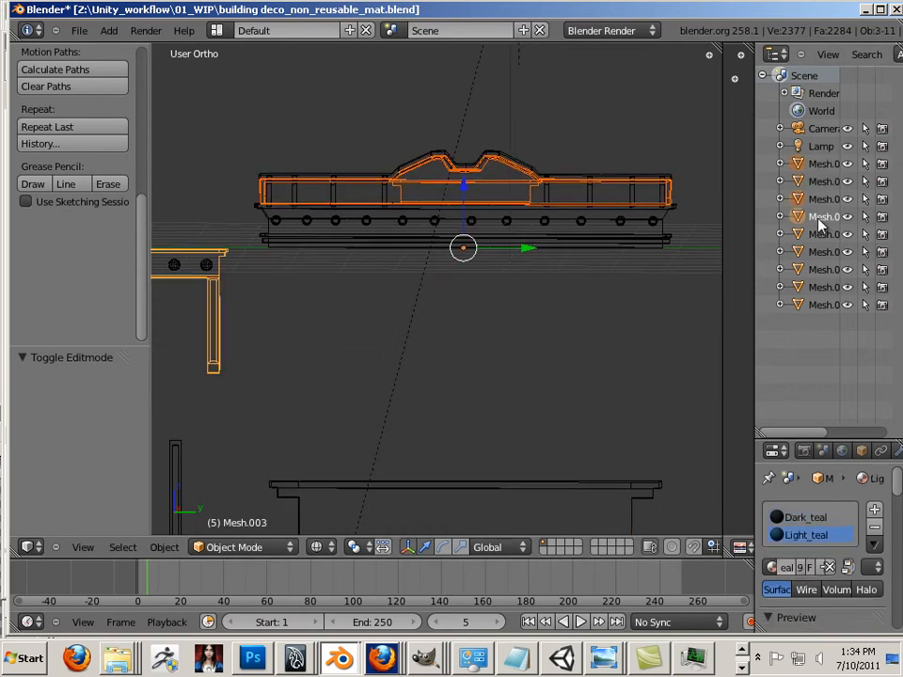
pyautogui.click(822, 235)
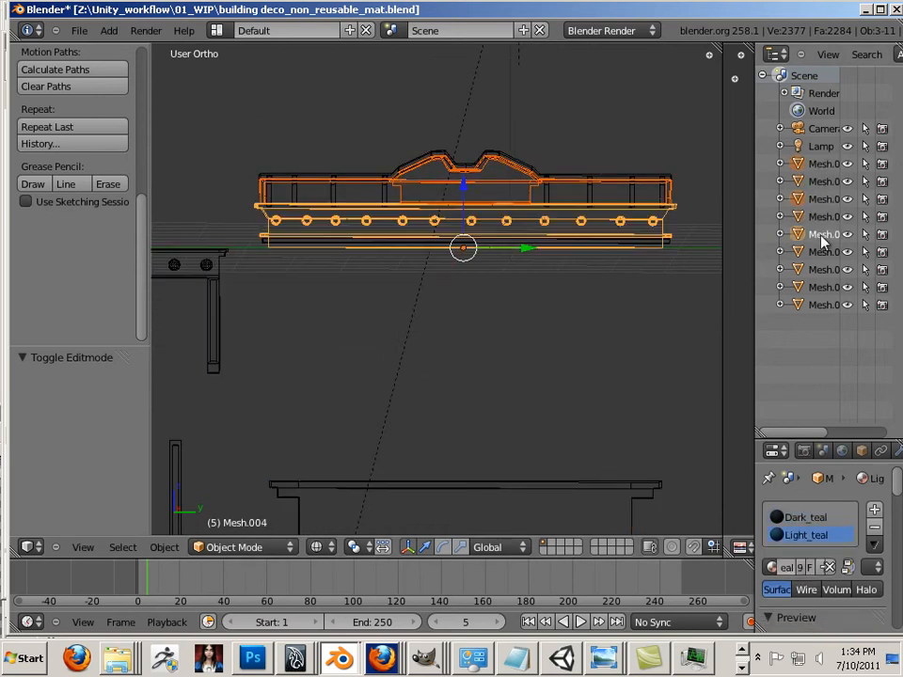
pyautogui.click(817, 306)
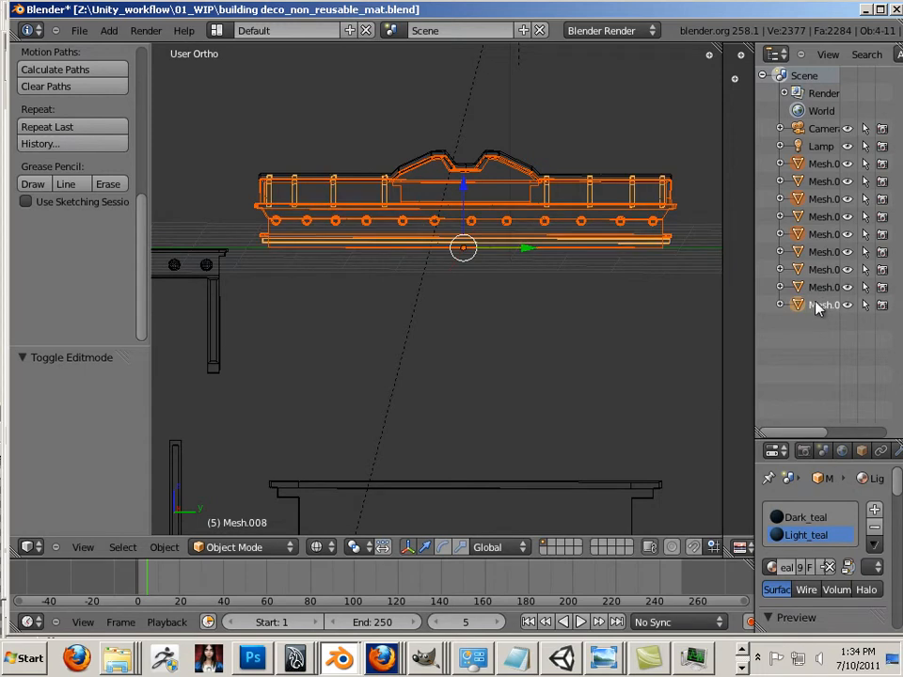
pyautogui.click(821, 288)
pyautogui.click(823, 270)
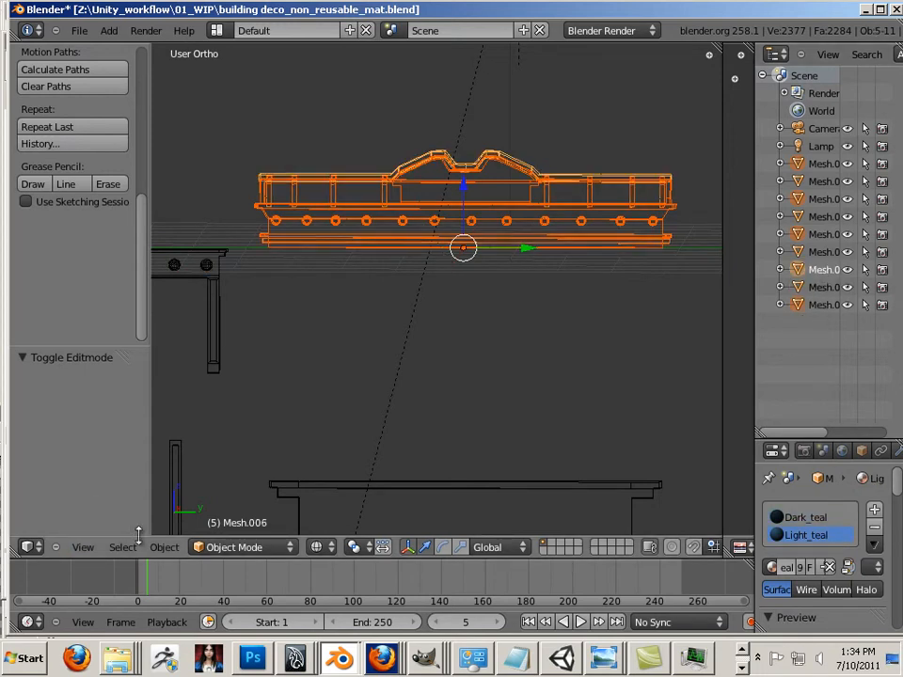
pyautogui.click(163, 547)
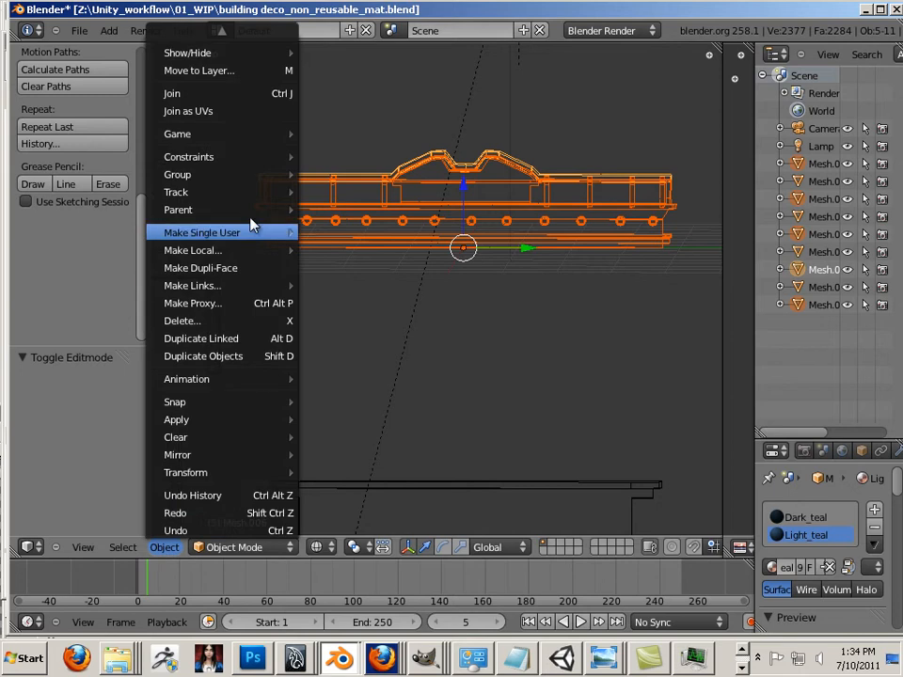
pyautogui.click(209, 95)
# Select the door frame together with its three round ornaments and join them into one object.
pyautogui.keyDown('shift'); pyautogui.moveTo(344, 406); pyautogui.dragTo(424, 339, button='middle'); pyautogui.keyUp('shift')
pyautogui.rightClick(391, 414)
pyautogui.rightClick(285, 282)
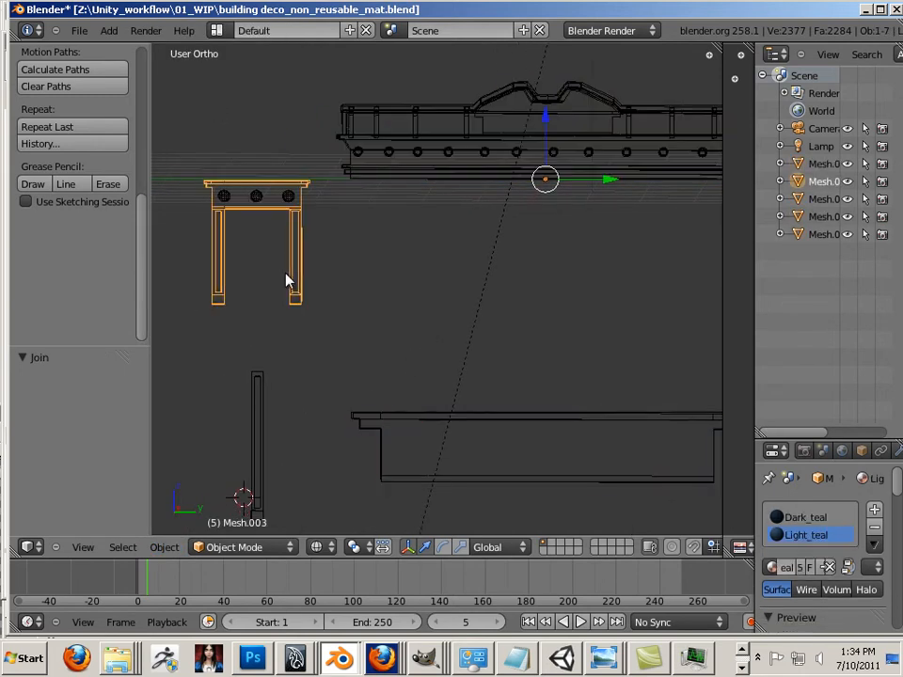
pyautogui.rightClick(291, 197)
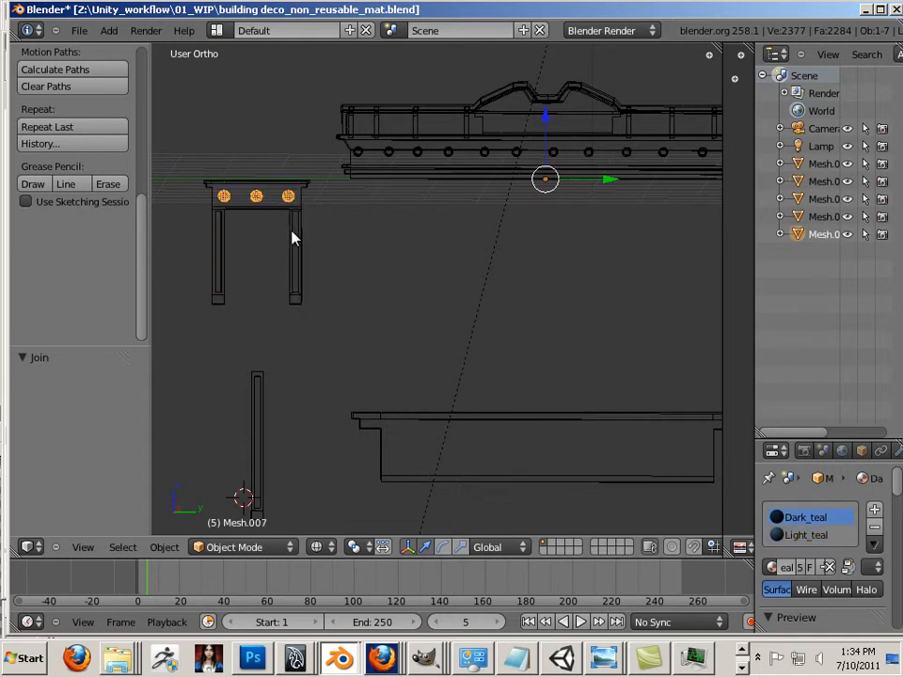
pyautogui.rightClick(293, 238)
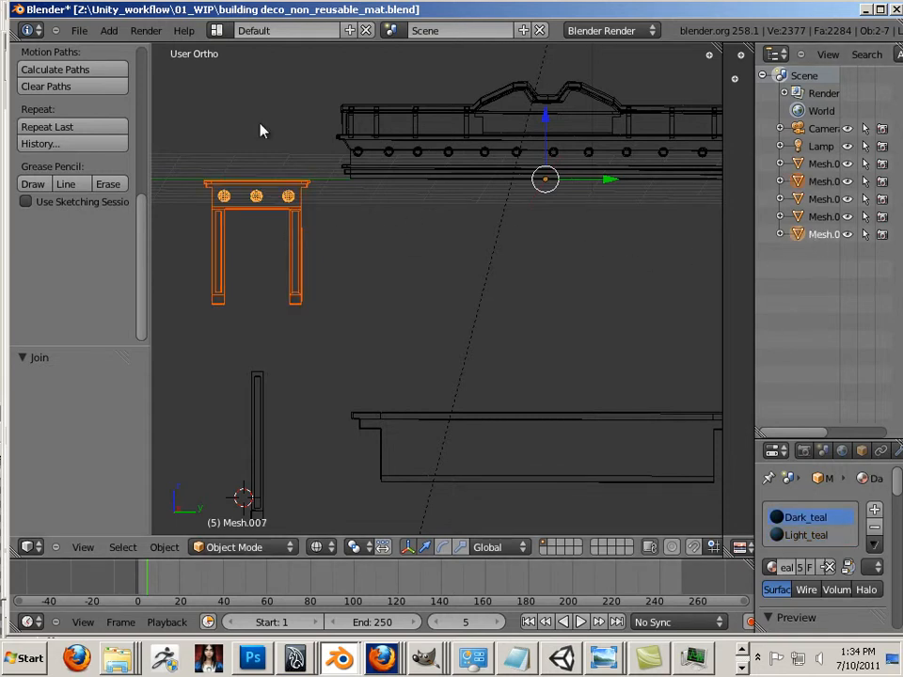
pyautogui.click(165, 546)
pyautogui.click(204, 99)
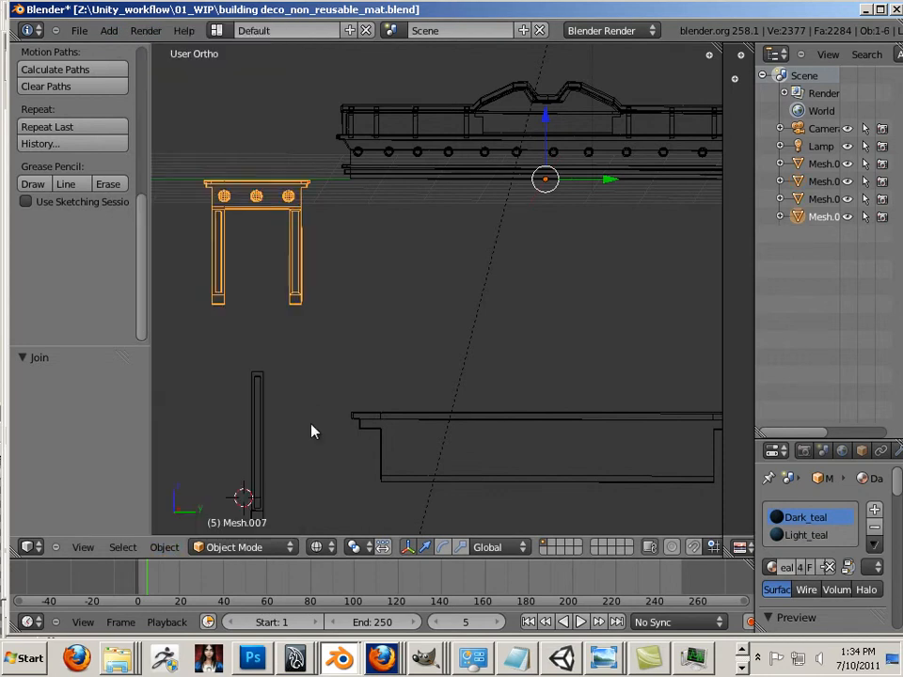
# Check the wide ledge piece and the freestanding post by selecting each object in turn.
pyautogui.keyDown('shift'); pyautogui.moveTo(311, 424); pyautogui.dragTo(263, 274, button='middle'); pyautogui.keyUp('shift')
pyautogui.rightClick(321, 339)
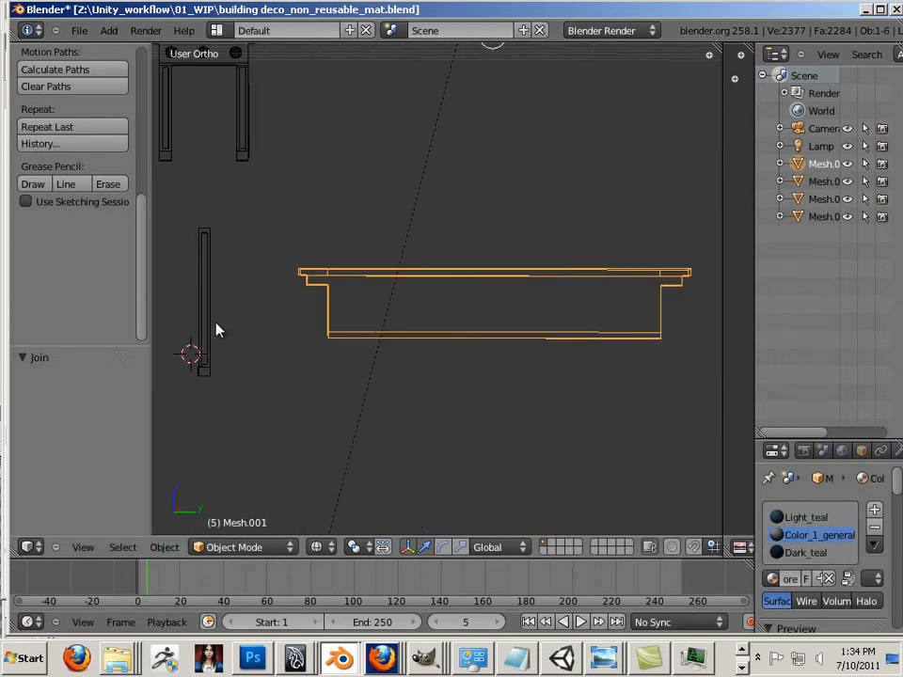
pyautogui.rightClick(215, 326)
pyautogui.press('KP_Decimal')
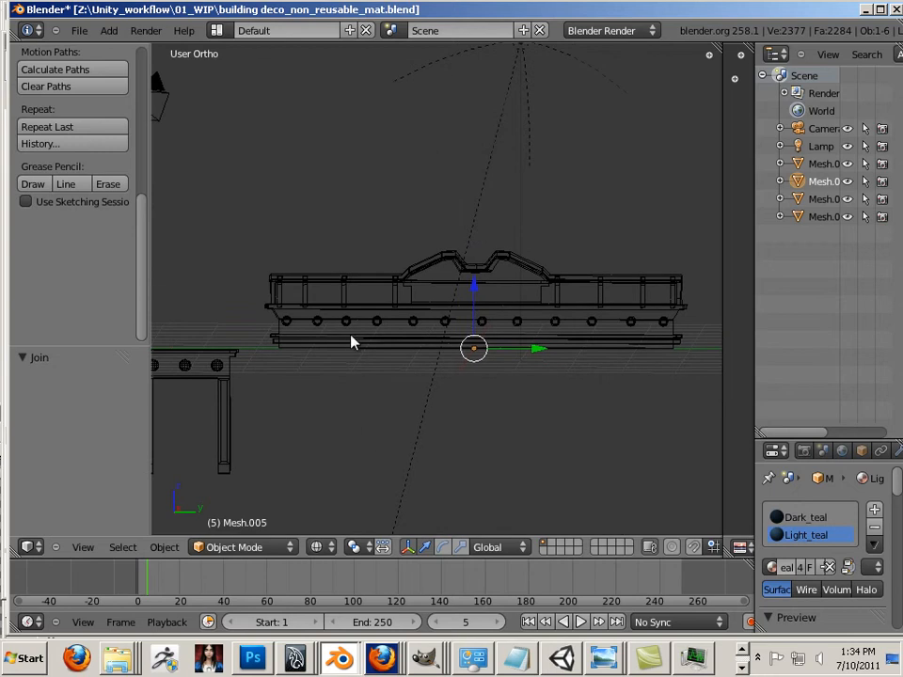
# Select the facade object, enlarge the UV/Image Editor beside the 3D view and enter Edit Mode on the facade.
pyautogui.rightClick(354, 348)
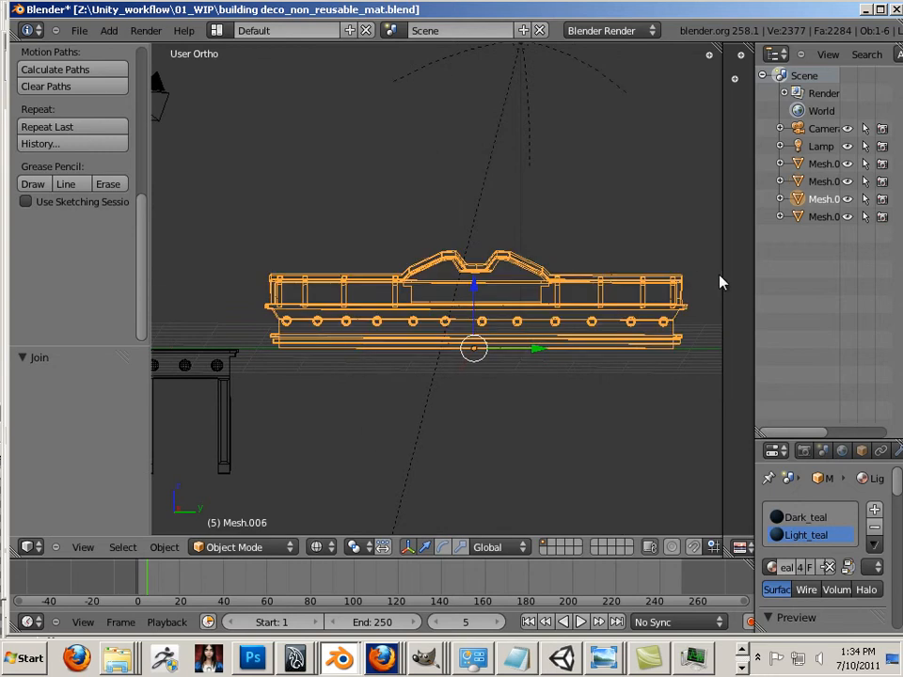
pyautogui.moveTo(720, 282); pyautogui.dragTo(501, 282)
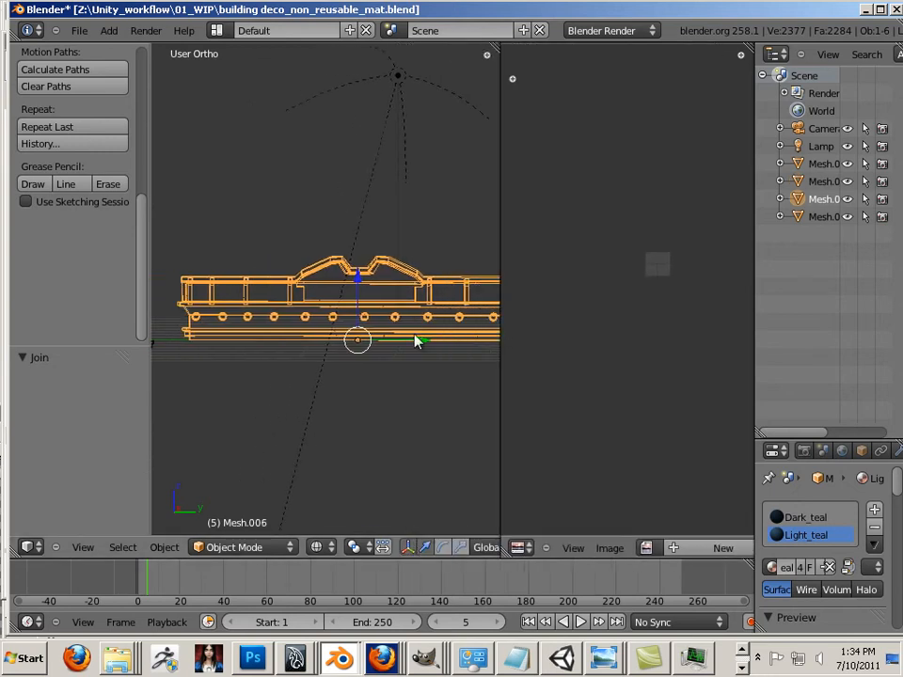
pyautogui.click(262, 545)
pyautogui.click(256, 514)
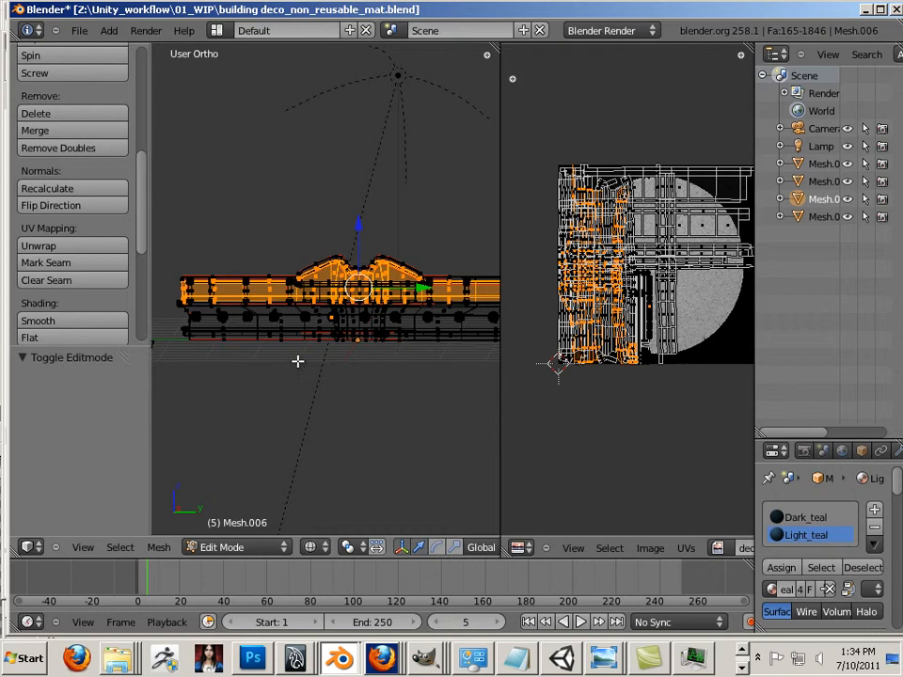
# Select all of the facade's faces and unwrap them with the standard Unwrap method.
pyautogui.scroll(-1, 553, 318)
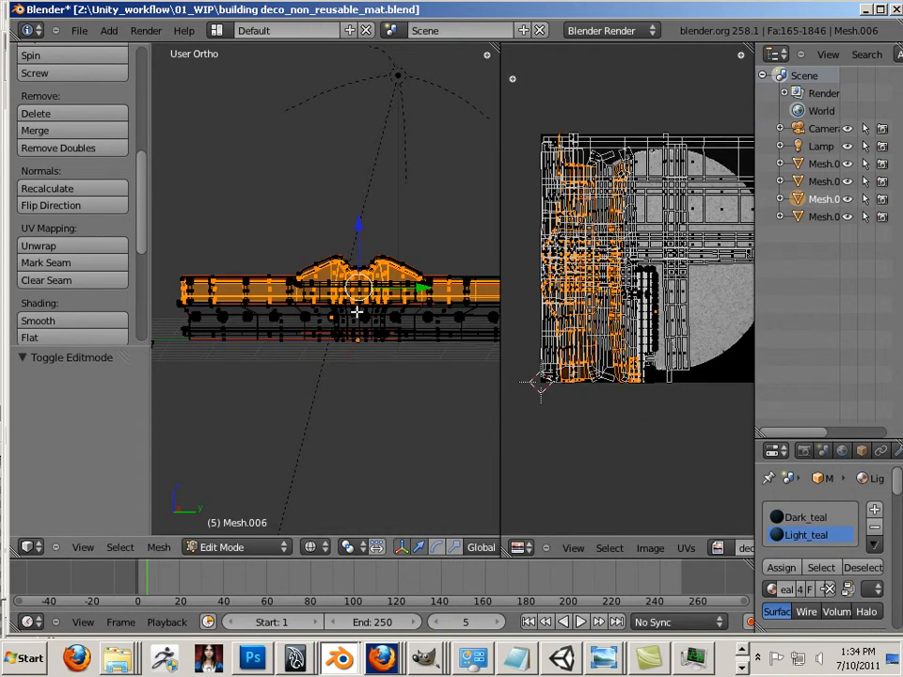
pyautogui.press('a')
pyautogui.press('a')
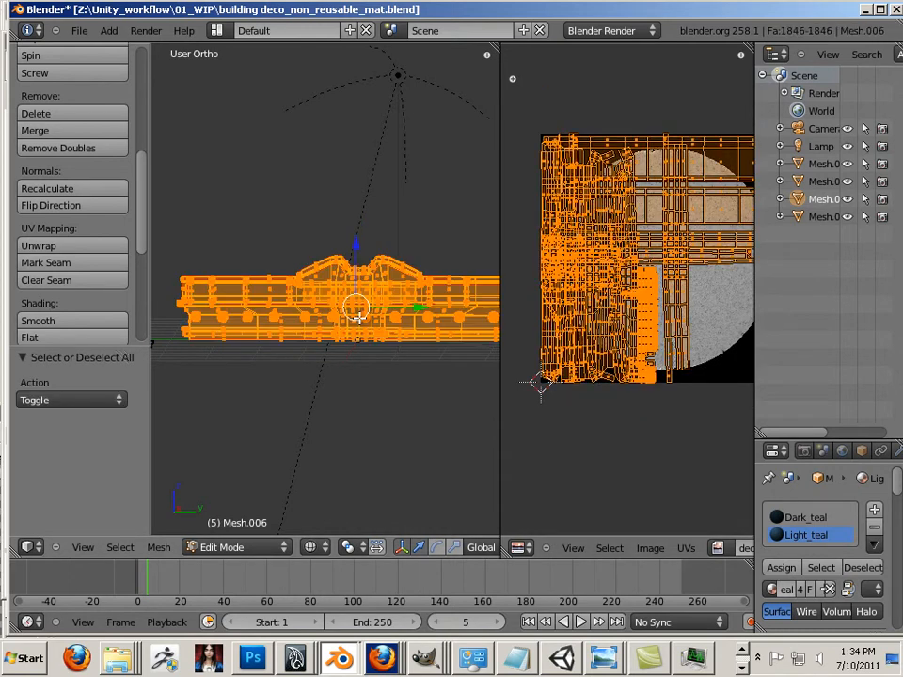
pyautogui.press('u')
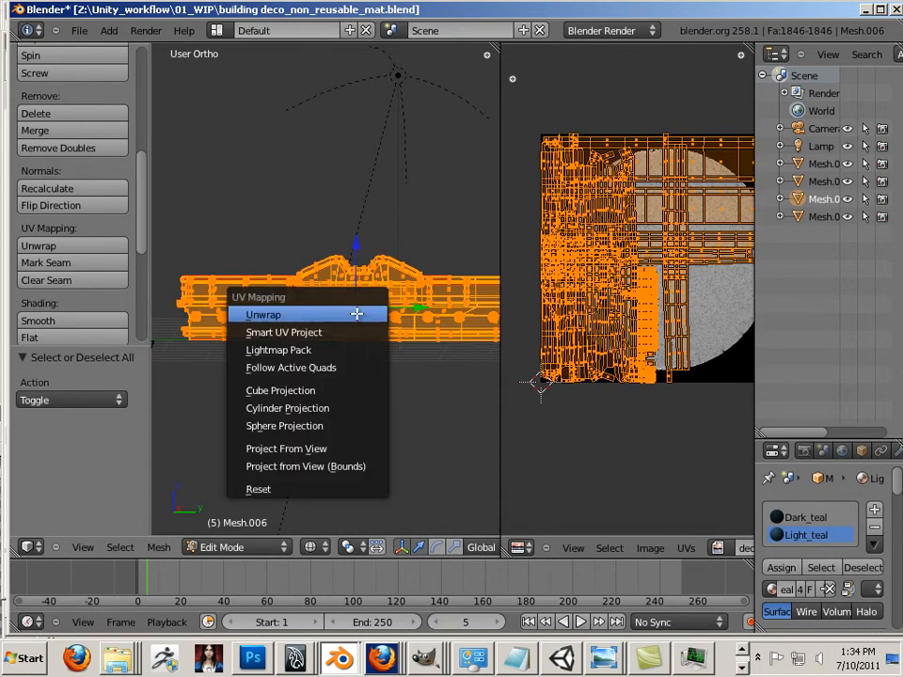
pyautogui.click(357, 314)
pyautogui.scroll(2, 568, 340)
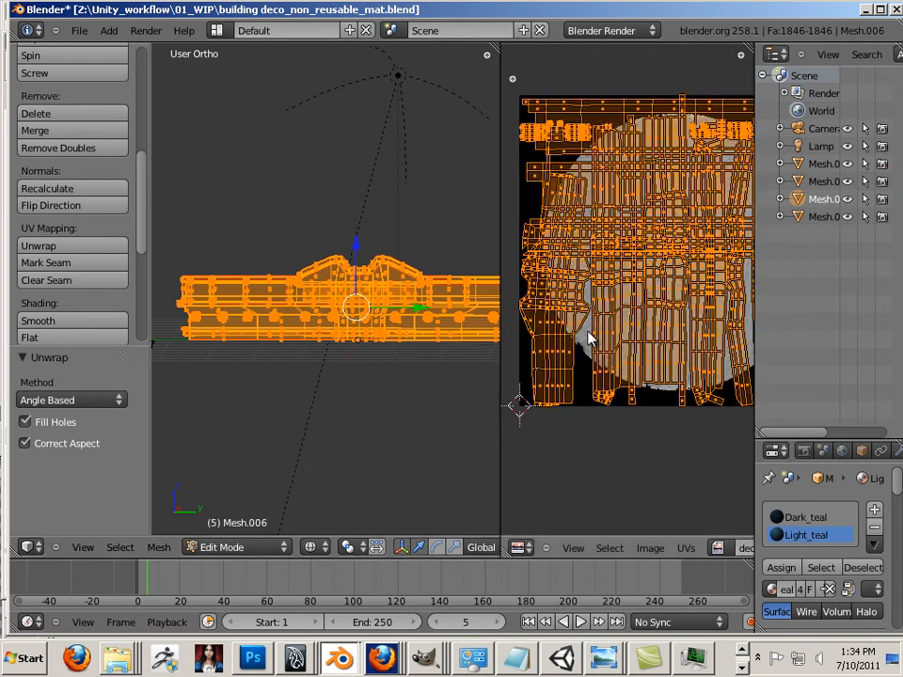
pyautogui.scroll(6, 470, 319)
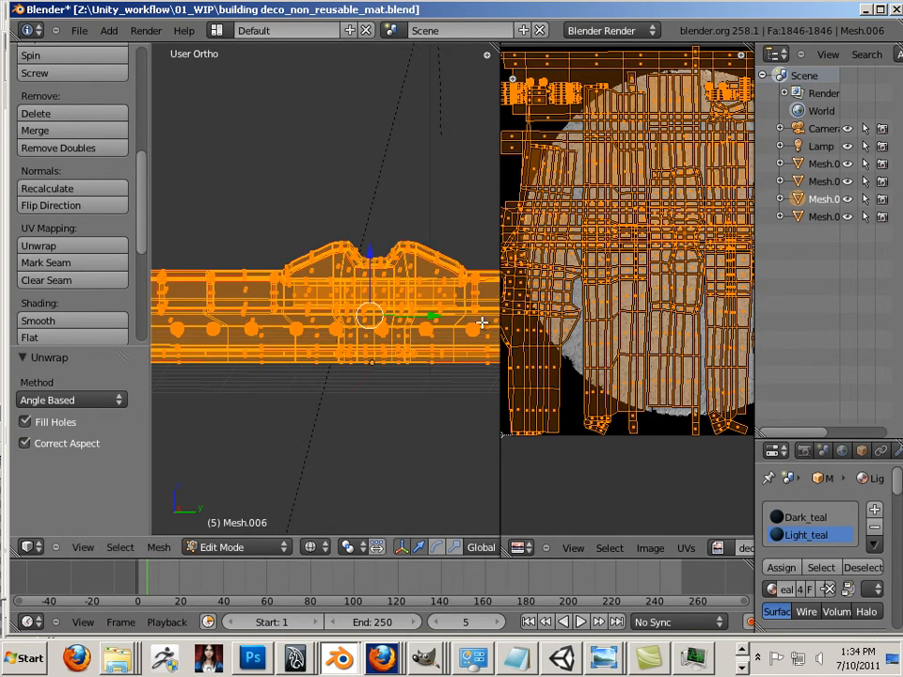
pyautogui.scroll(-2, 427, 315)
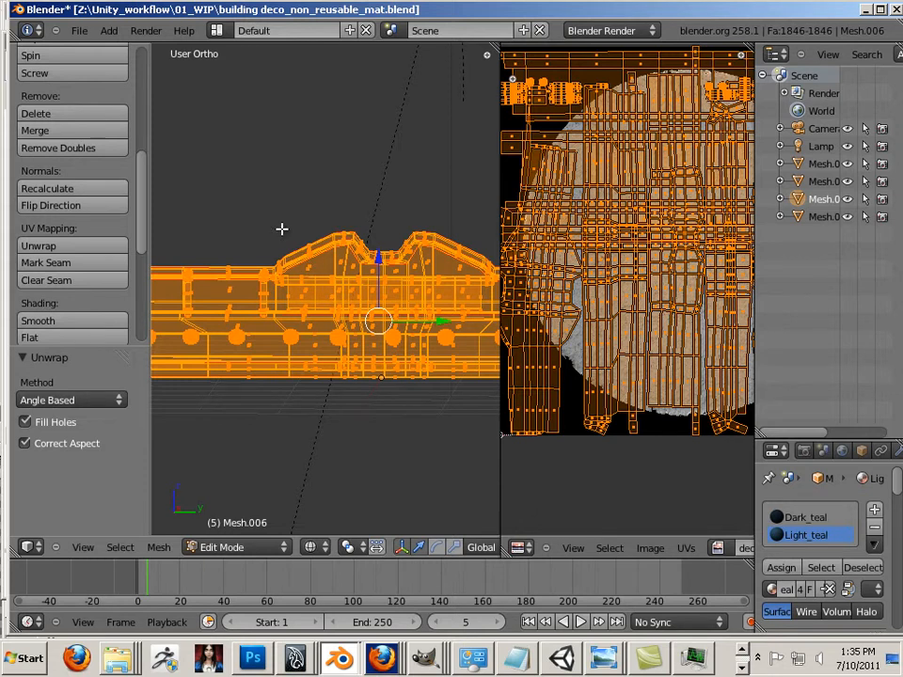
pyautogui.scroll(-5, 284, 276)
pyautogui.scroll(5, 284, 276)
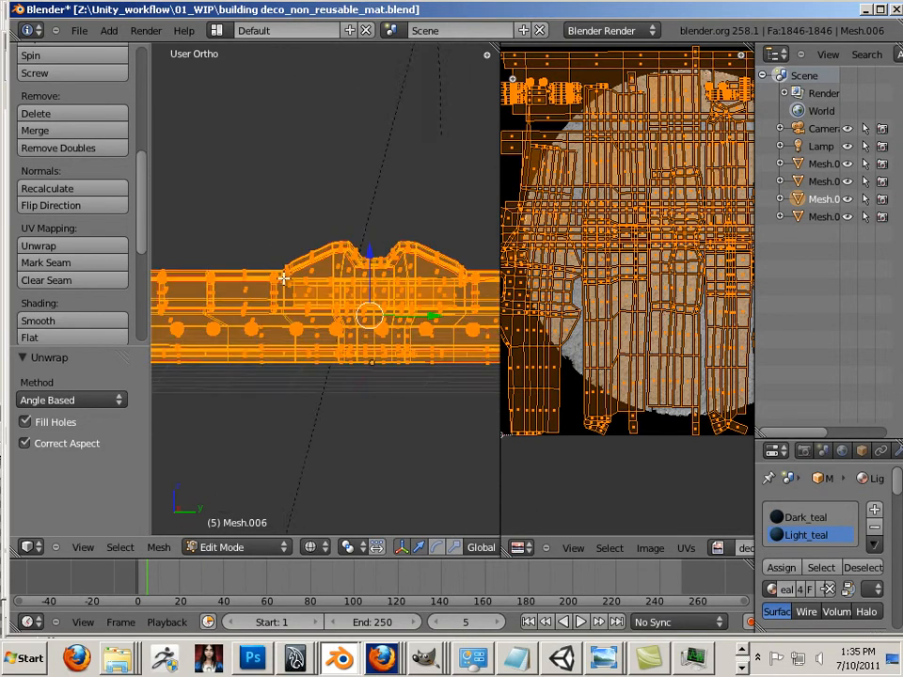
pyautogui.scroll(3, 284, 276)
# Pack the facade's UV islands, average their scale and pack them again in an enlarged UV/Image Editor.
pyautogui.click(686, 548)
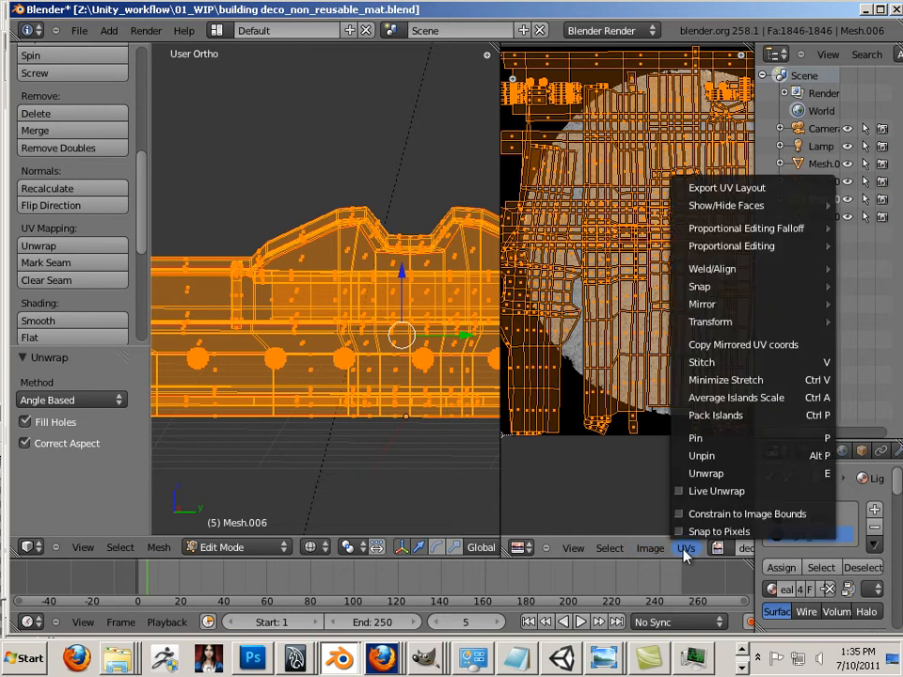
pyautogui.click(720, 417)
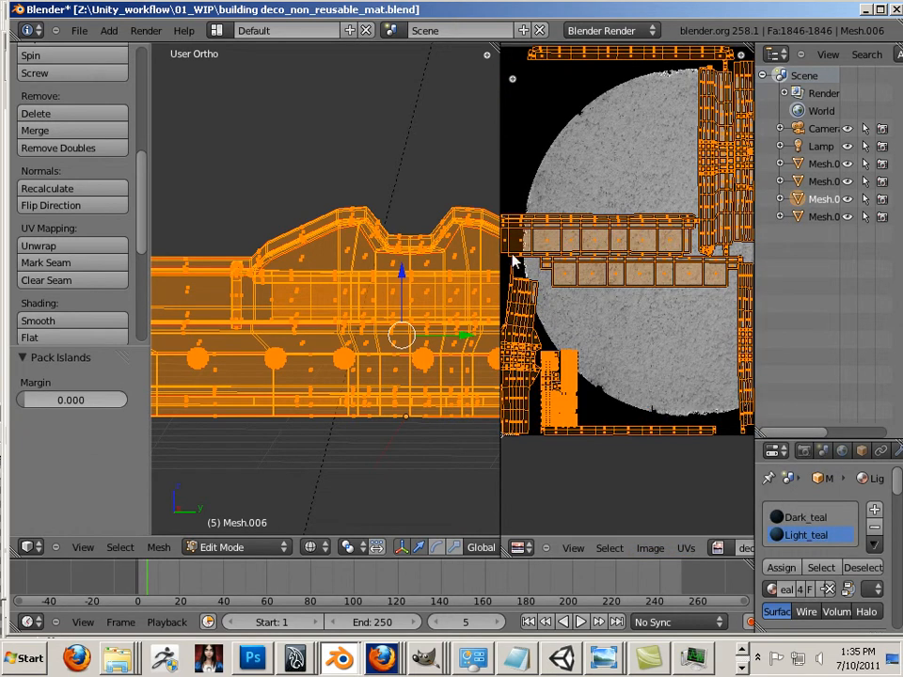
pyautogui.moveTo(496, 248); pyautogui.dragTo(235, 297)
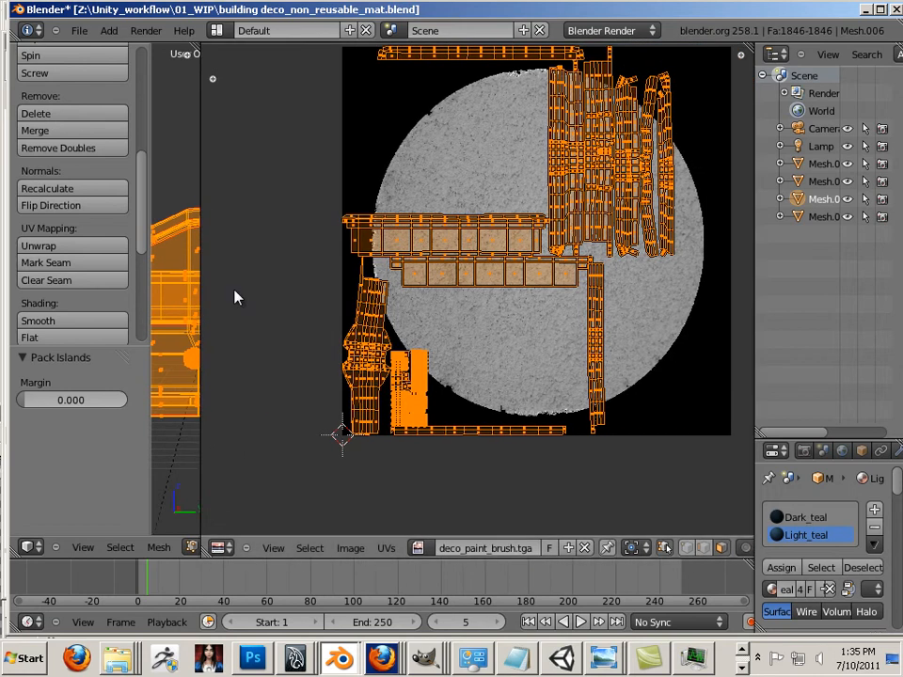
pyautogui.click(386, 549)
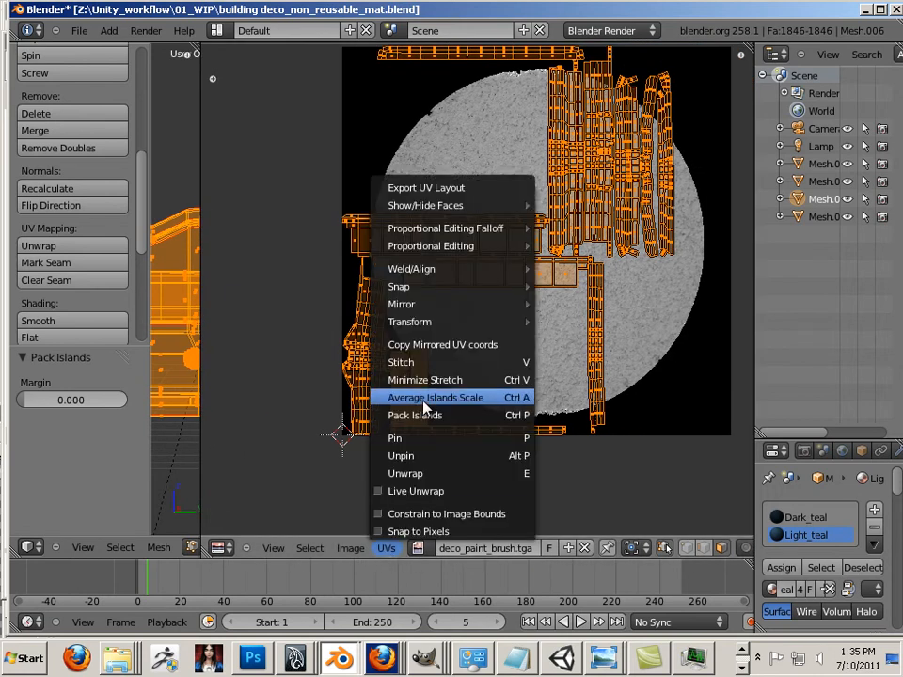
pyautogui.click(425, 399)
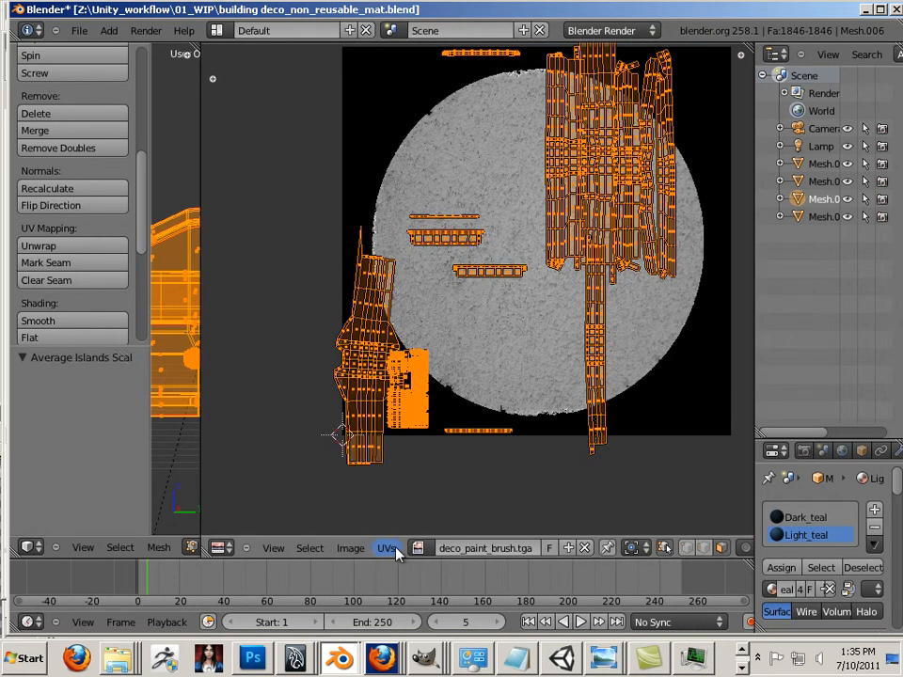
pyautogui.click(392, 551)
pyautogui.click(439, 420)
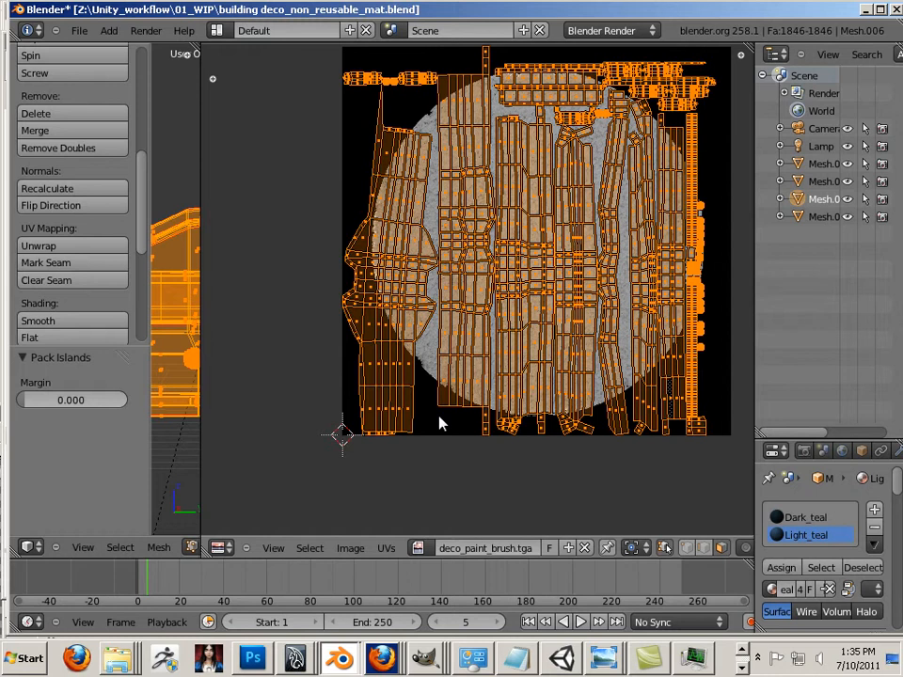
# Enlarge the 3D view, return the facade to Object Mode and set the viewport shading to Textured.
pyautogui.rightClick(399, 493)
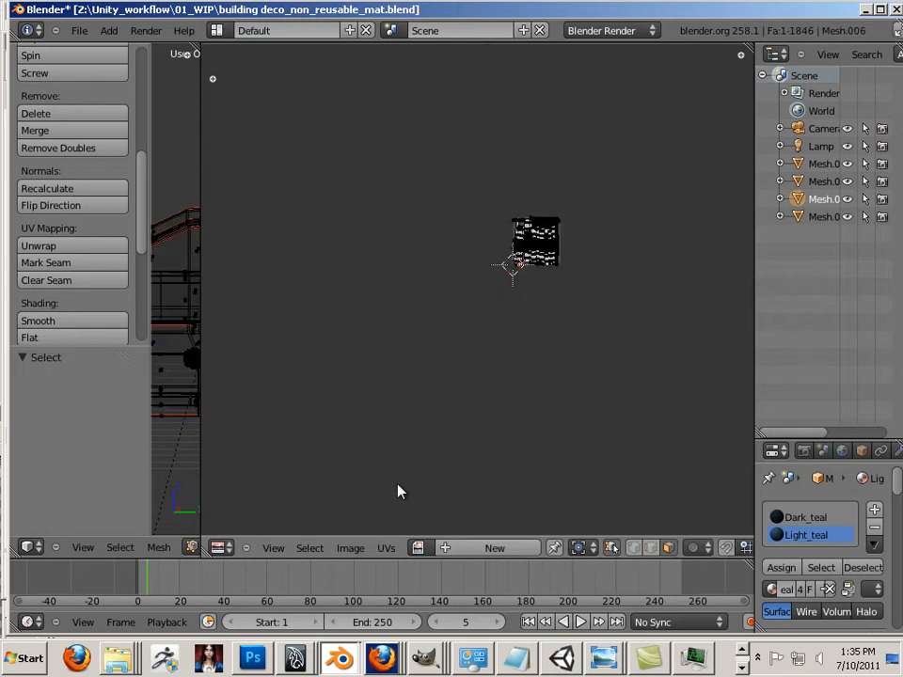
pyautogui.moveTo(198, 358); pyautogui.dragTo(573, 395)
pyautogui.press('Tab')
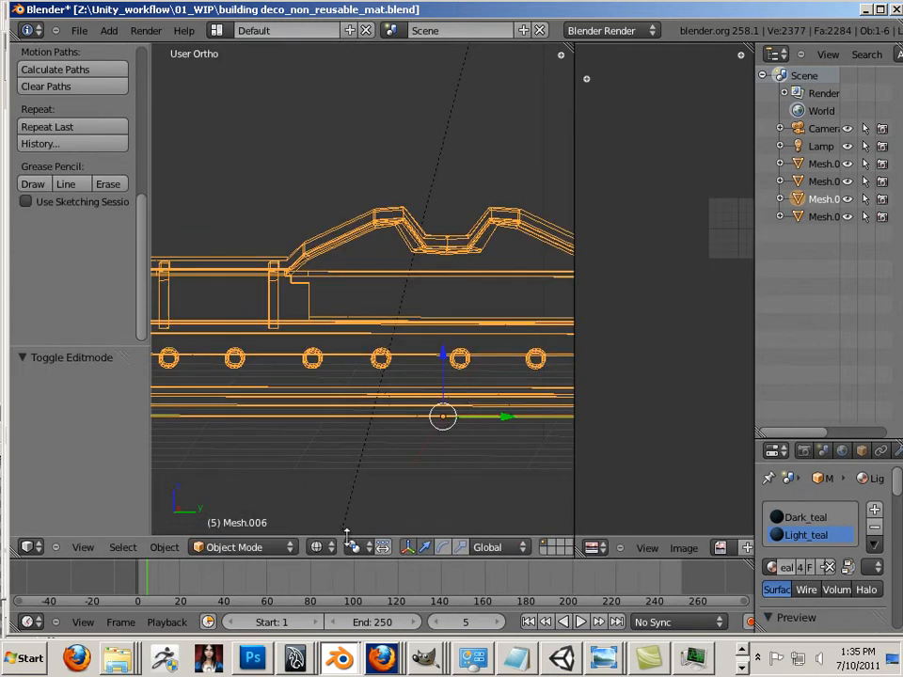
pyautogui.click(319, 546)
pyautogui.click(339, 472)
pyautogui.scroll(3, 314, 513)
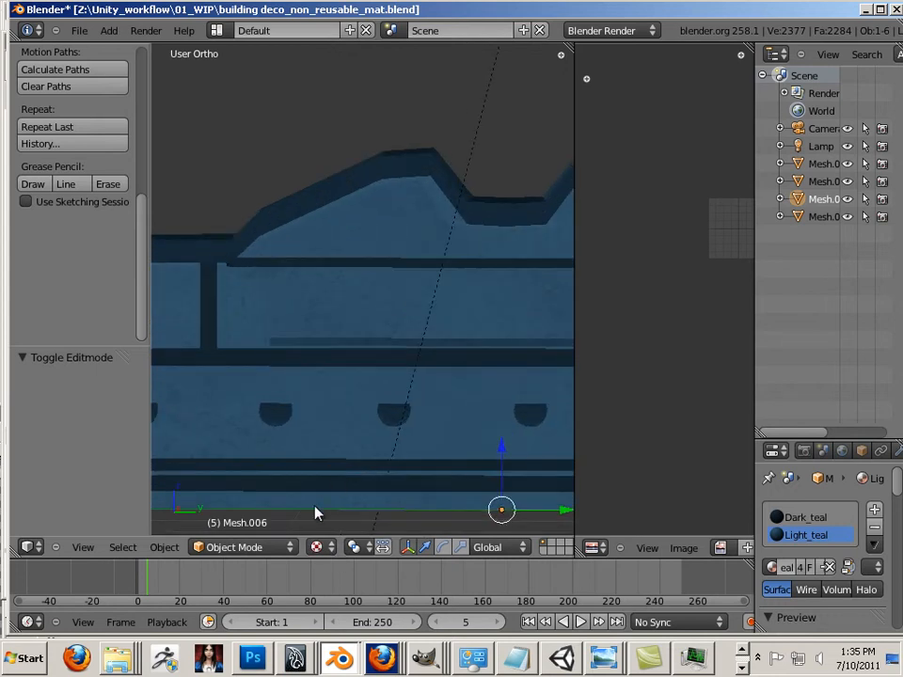
# Examine the texture and mesh edges at the facade's end corner in both Object Mode and Edit Mode.
pyautogui.moveTo(314, 514); pyautogui.dragTo(411, 245, button='middle')
pyautogui.scroll(-3, 404, 485)
pyautogui.moveTo(332, 317); pyautogui.dragTo(441, 353, button='middle')
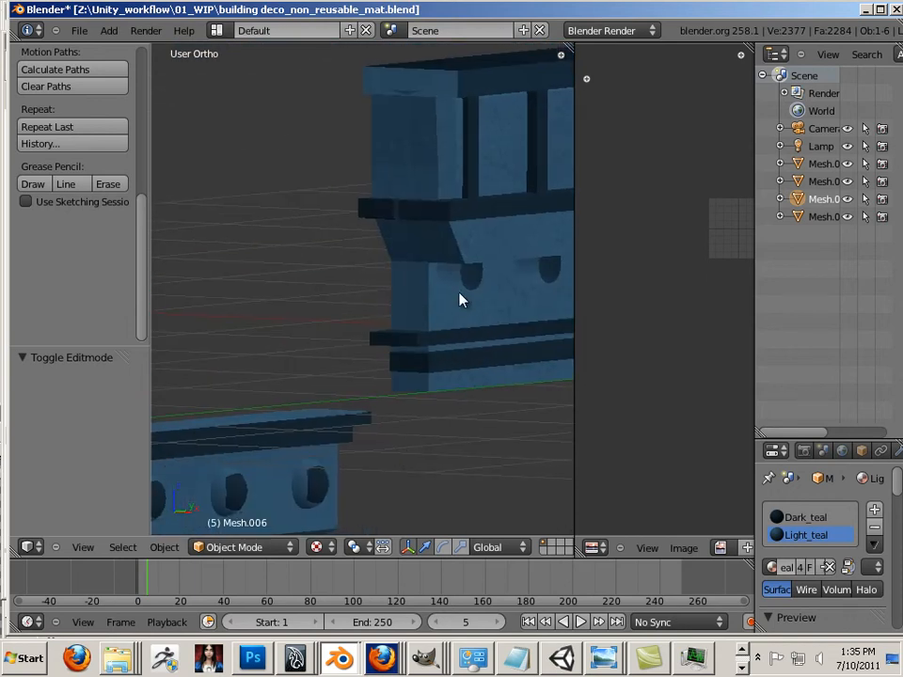
pyautogui.press('Tab')
pyautogui.press('Tab')
pyautogui.press('Tab')
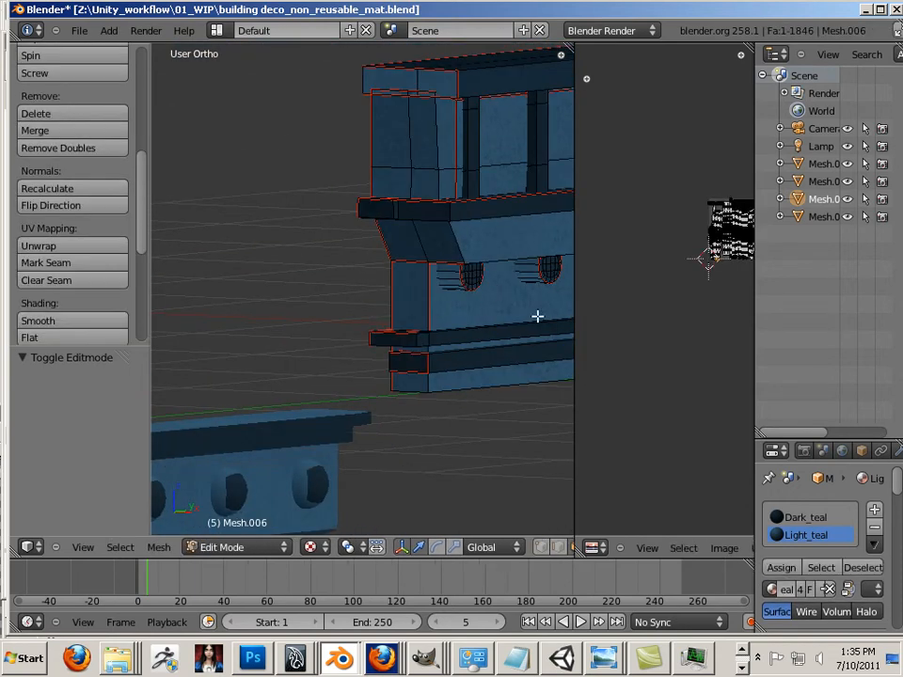
pyautogui.moveTo(574, 324); pyautogui.dragTo(700, 388)
pyautogui.press('Tab')
pyautogui.press('Tab')
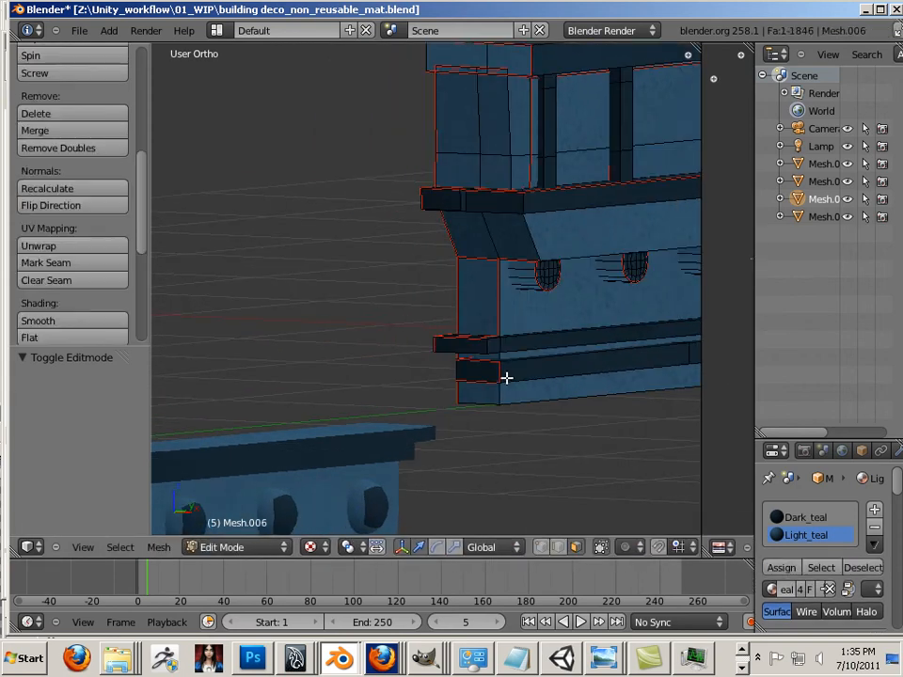
# Leave the facade's Edit Mode, select the door frame and set the viewport shading to Wireframe.
pyautogui.keyDown('shift'); pyautogui.moveTo(385, 434); pyautogui.dragTo(634, 280, button='middle'); pyautogui.keyUp('shift')
pyautogui.press('Tab')
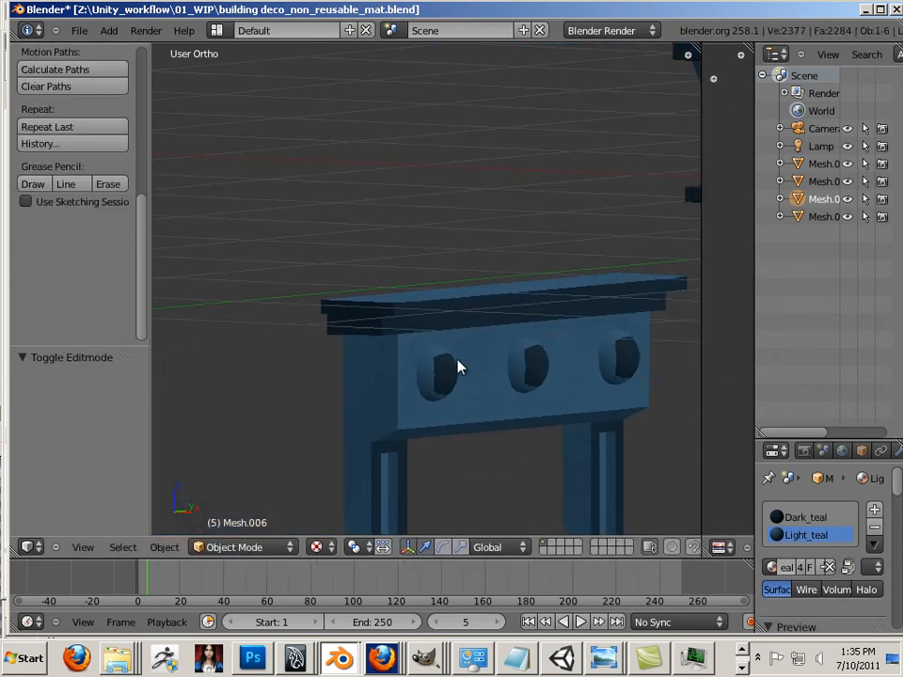
pyautogui.press('Tab')
pyautogui.press('a')
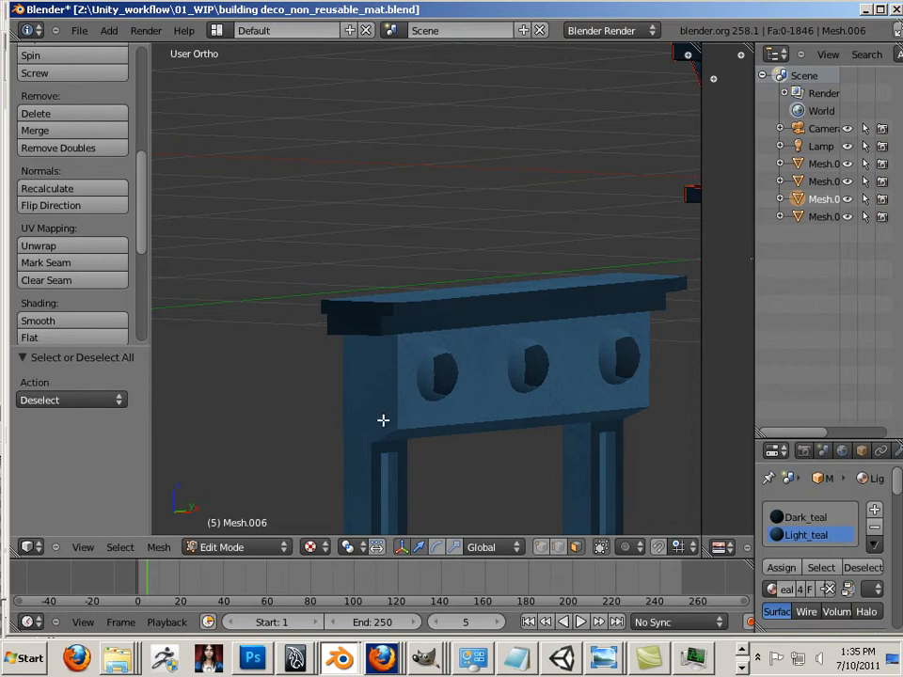
pyautogui.press('Tab')
pyautogui.rightClick(402, 393)
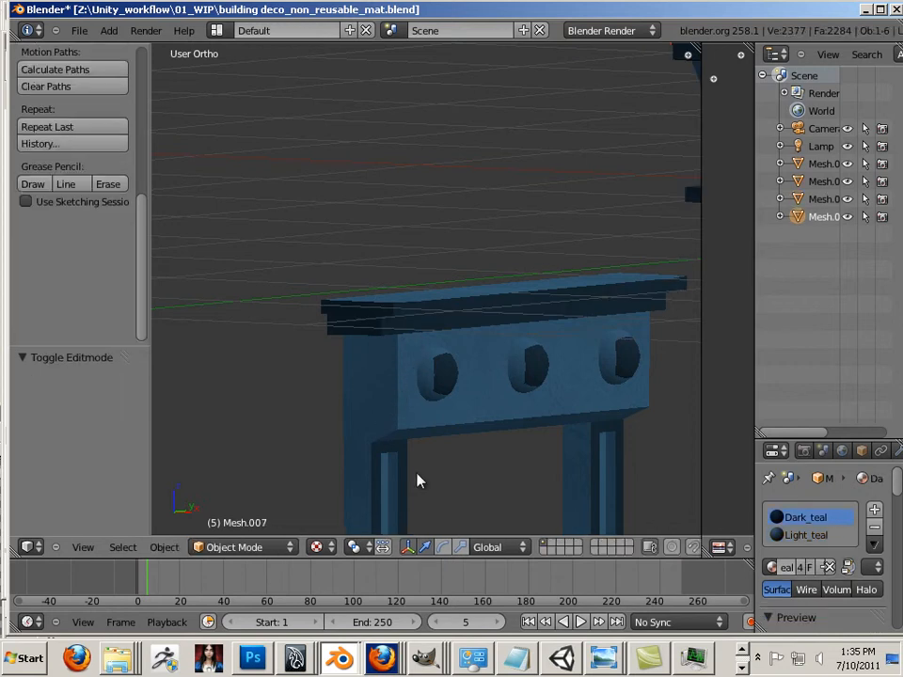
pyautogui.click(320, 546)
pyautogui.click(338, 511)
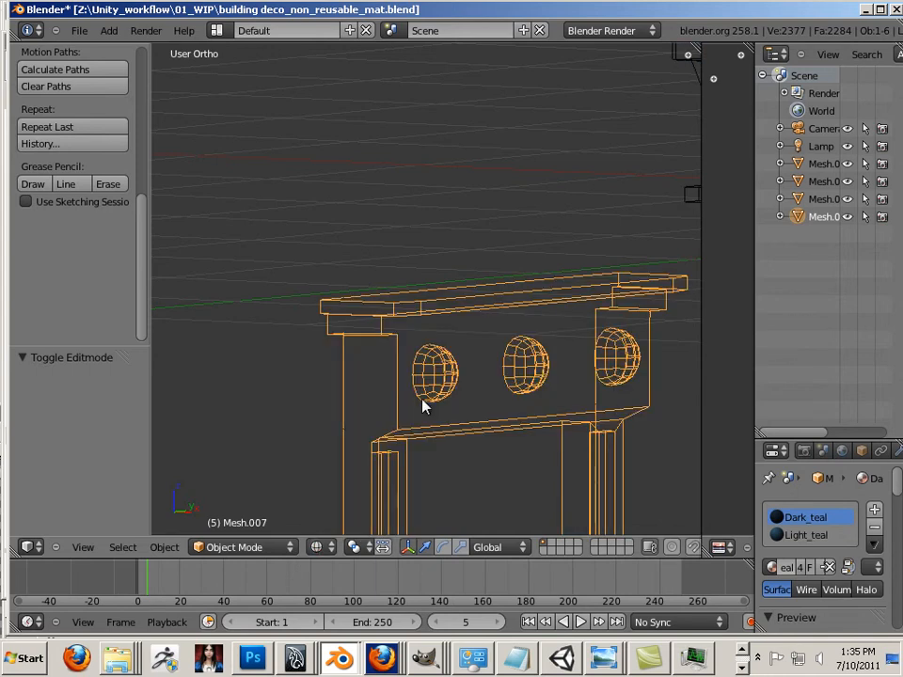
# Enlarge the UV/Image Editor, enter Edit Mode on the door frame, select all its faces and unwrap them.
pyautogui.press('a')
pyautogui.press('a')
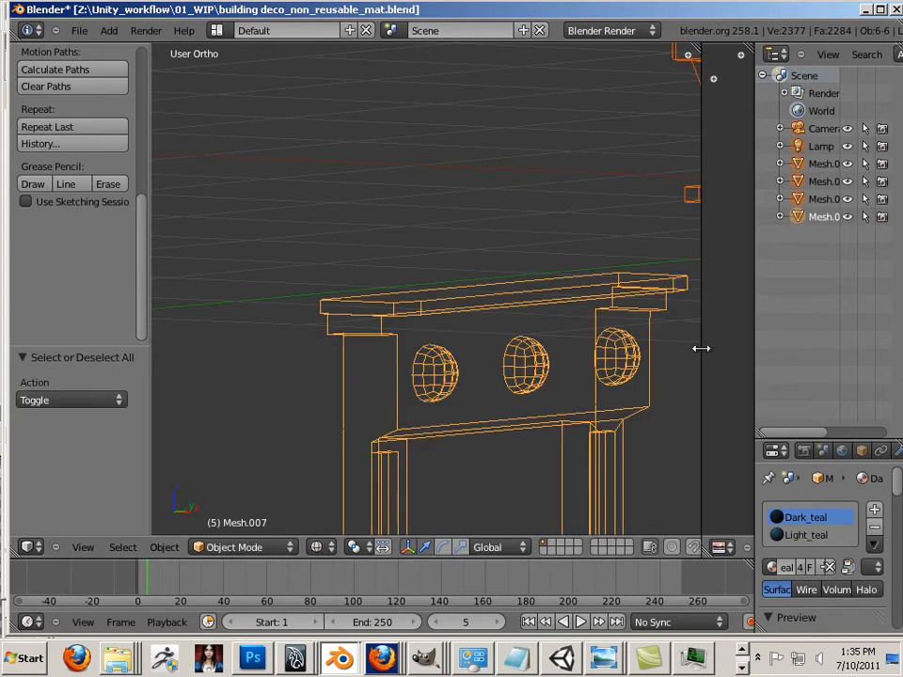
pyautogui.moveTo(700, 348); pyautogui.dragTo(260, 413)
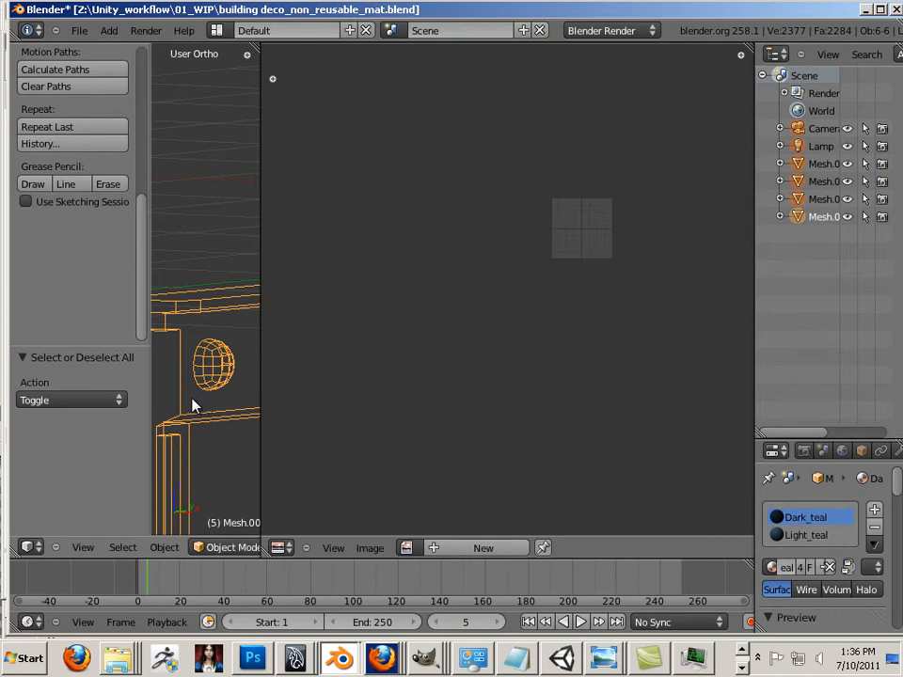
pyautogui.press('u')
pyautogui.press('Escape')
pyautogui.press('Tab')
pyautogui.press('a')
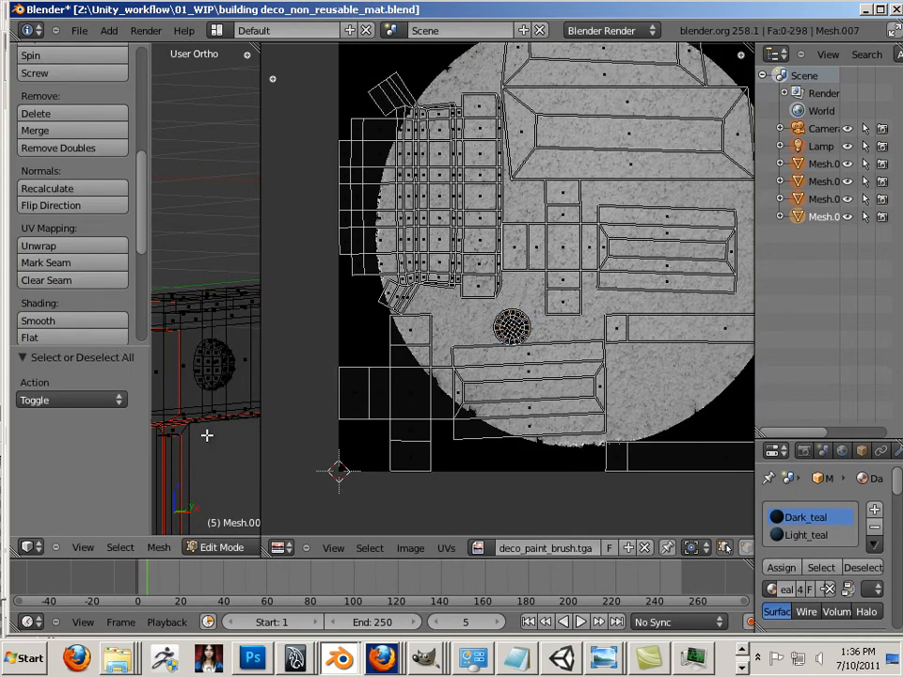
pyautogui.press('a')
pyautogui.press('u')
pyautogui.click(201, 430)
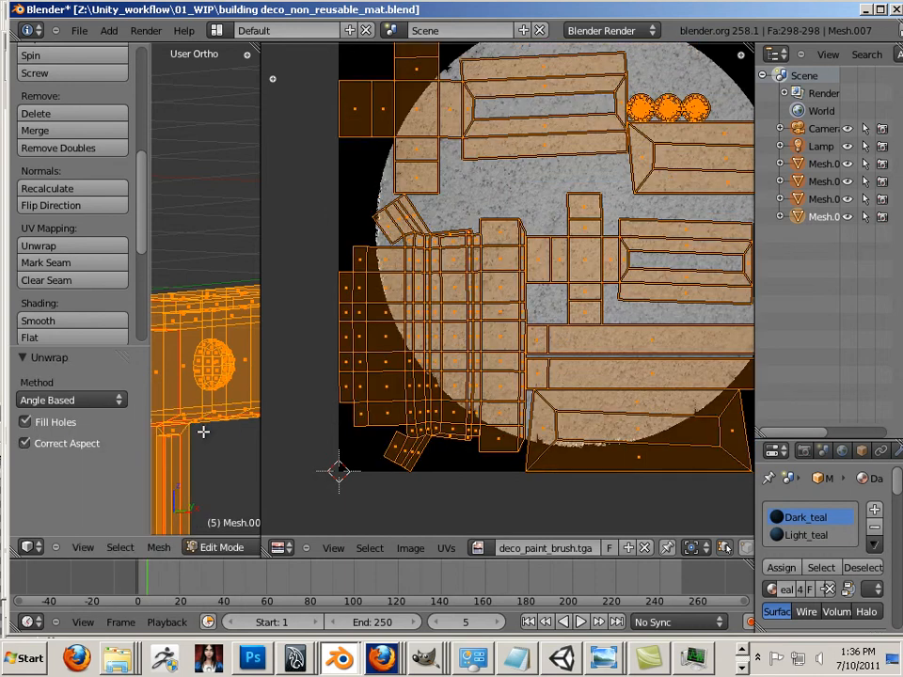
pyautogui.scroll(-2, 437, 427)
pyautogui.scroll(2, 435, 427)
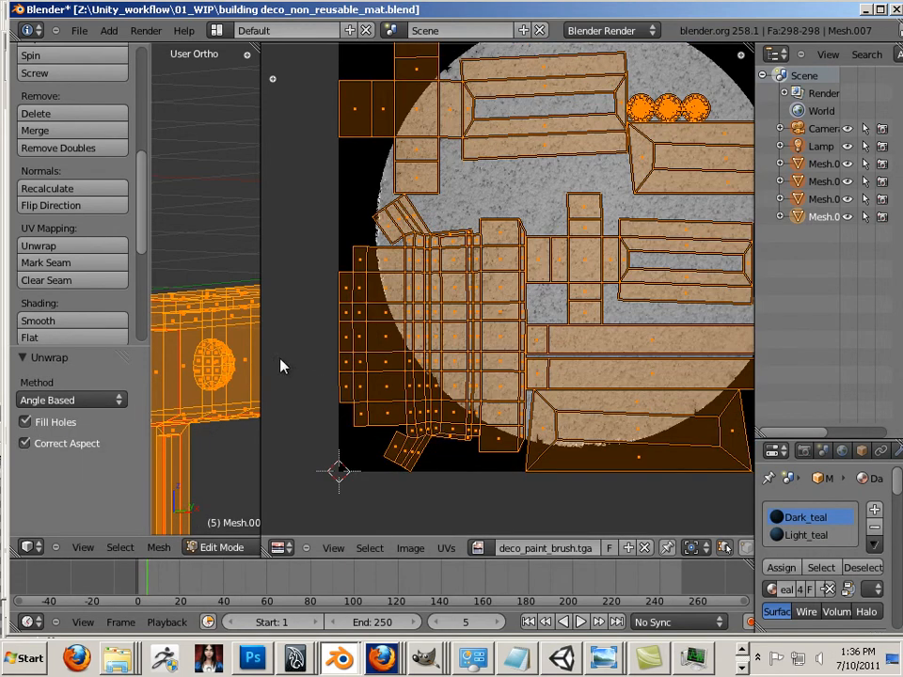
# Enlarge the 3D view, return the door frame to Object Mode and check it with Textured viewport shading.
pyautogui.moveTo(260, 362); pyautogui.dragTo(691, 380)
pyautogui.press('Tab')
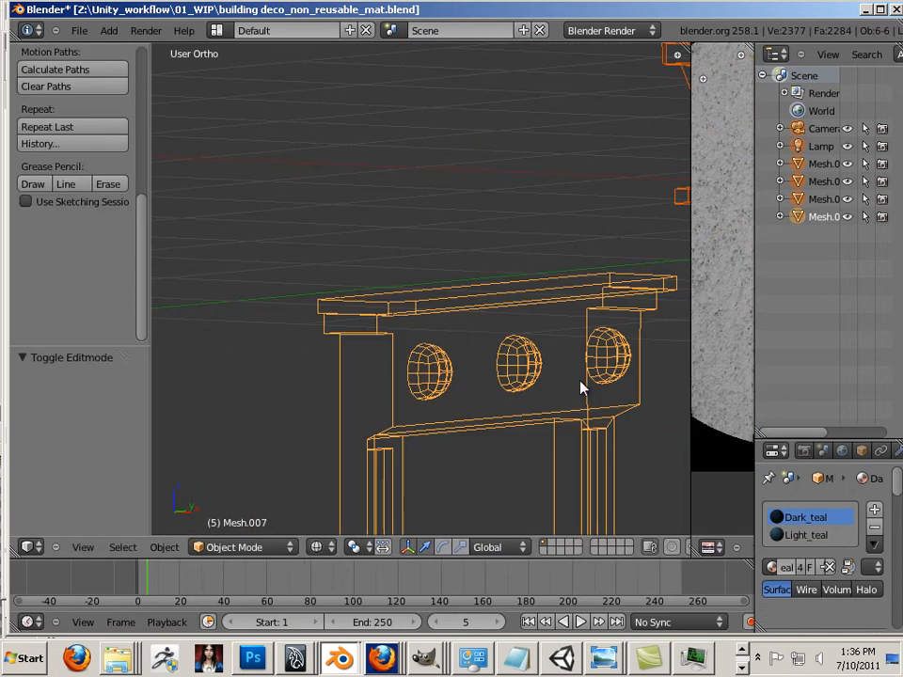
pyautogui.click(354, 538)
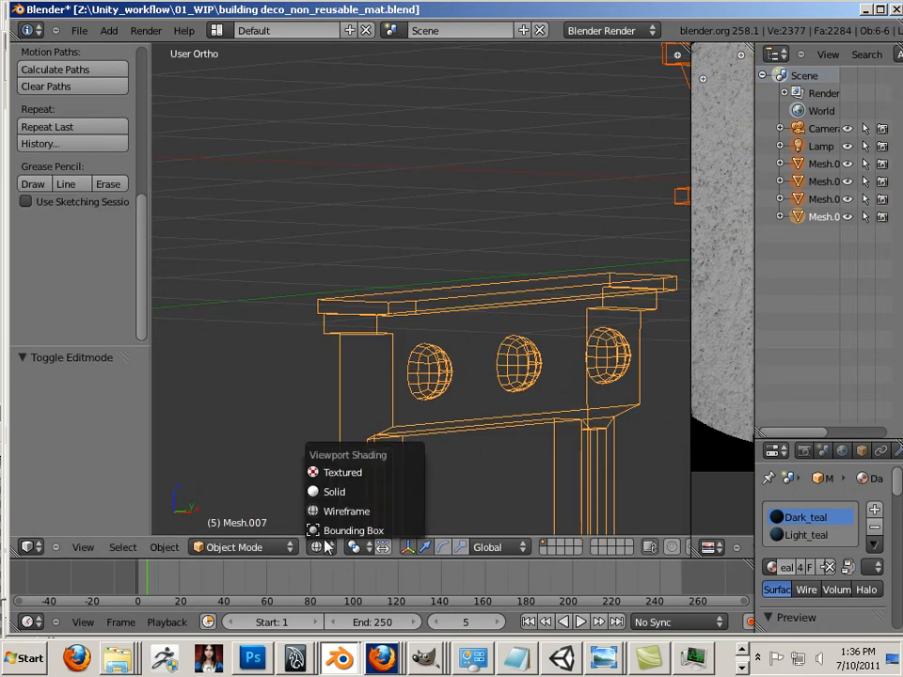
pyautogui.click(338, 469)
pyautogui.keyDown('shift'); pyautogui.moveTo(498, 429); pyautogui.dragTo(268, 475, button='middle'); pyautogui.keyUp('shift')
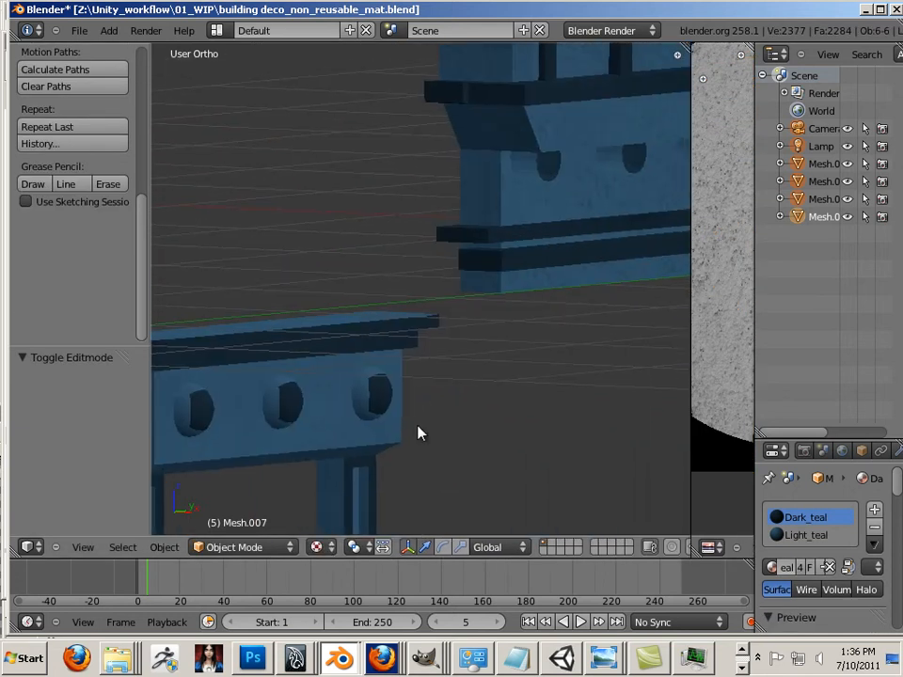
pyautogui.scroll(-5, 509, 409)
pyautogui.keyDown('shift'); pyautogui.moveTo(537, 448); pyautogui.dragTo(505, 222, button='middle'); pyautogui.keyUp('shift')
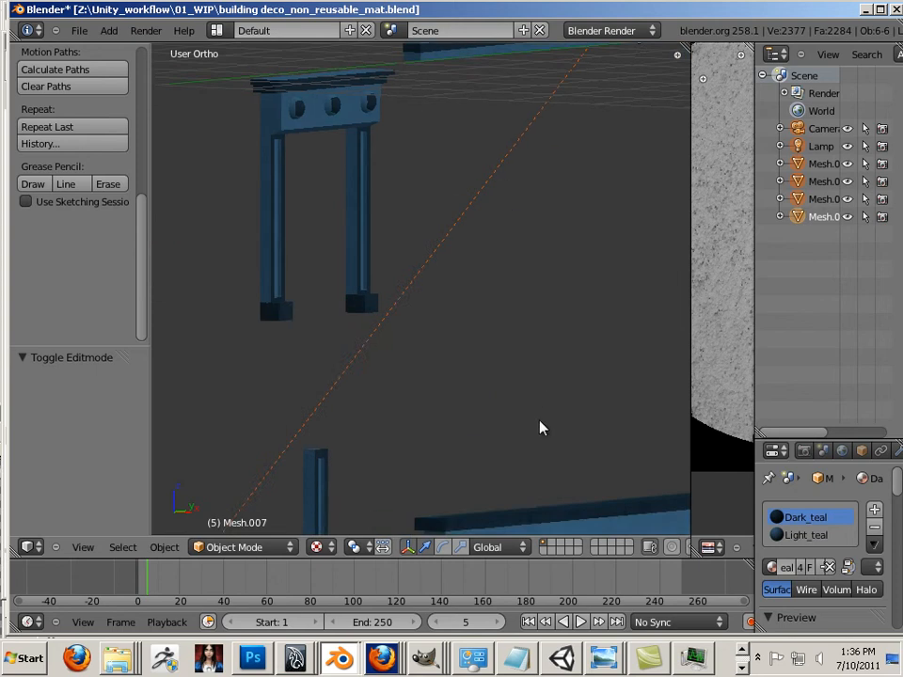
# Select the single pillar beside the General Store sign and enter Edit Mode at its base.
pyautogui.keyDown('shift'); pyautogui.moveTo(536, 417); pyautogui.dragTo(473, 199, button='middle'); pyautogui.keyUp('shift')
pyautogui.rightClick(390, 349)
pyautogui.press('Tab')
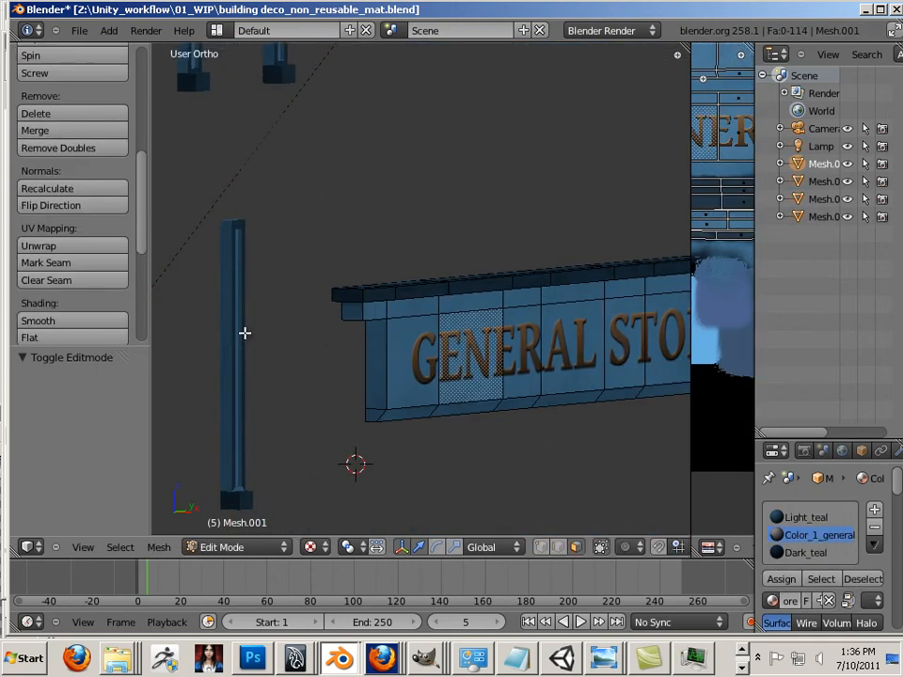
pyautogui.press('Tab')
pyautogui.rightClick(245, 340)
pyautogui.press('Tab')
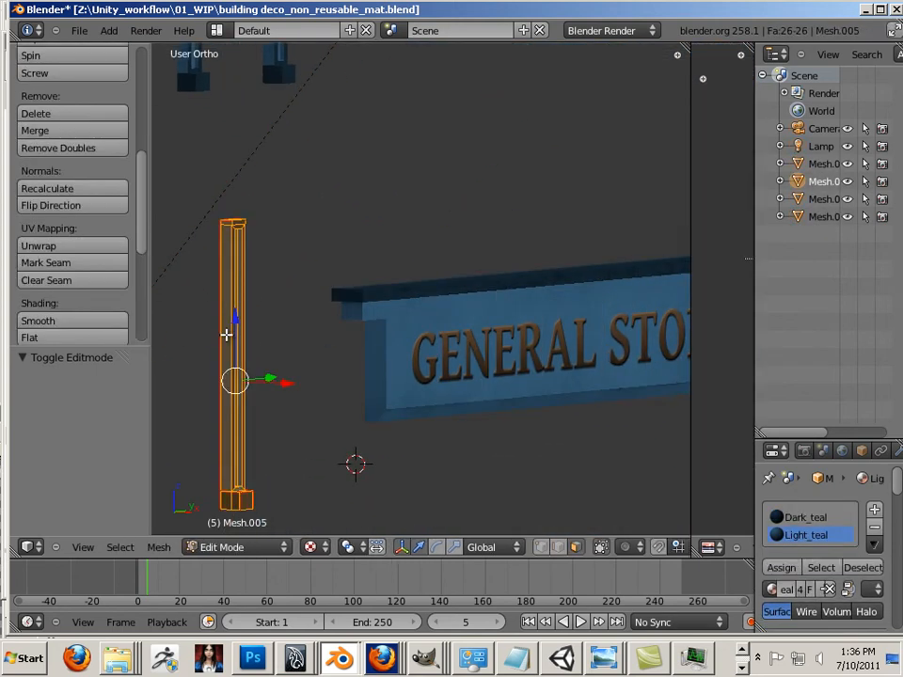
pyautogui.press('Tab')
pyautogui.press('Tab')
pyautogui.keyDown('shift'); pyautogui.moveTo(309, 383); pyautogui.dragTo(442, 204, button='middle'); pyautogui.keyUp('shift')
pyautogui.scroll(6, 344, 296)
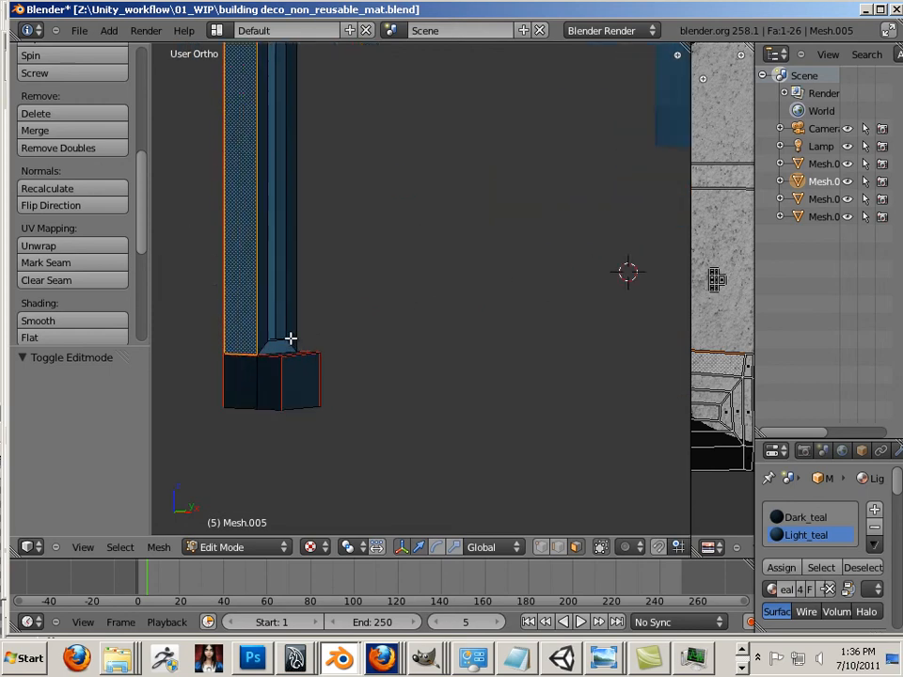
# Select all faces of the pillar and unwrap them.
pyautogui.press('a')
pyautogui.press('a')
pyautogui.scroll(-5, 288, 336)
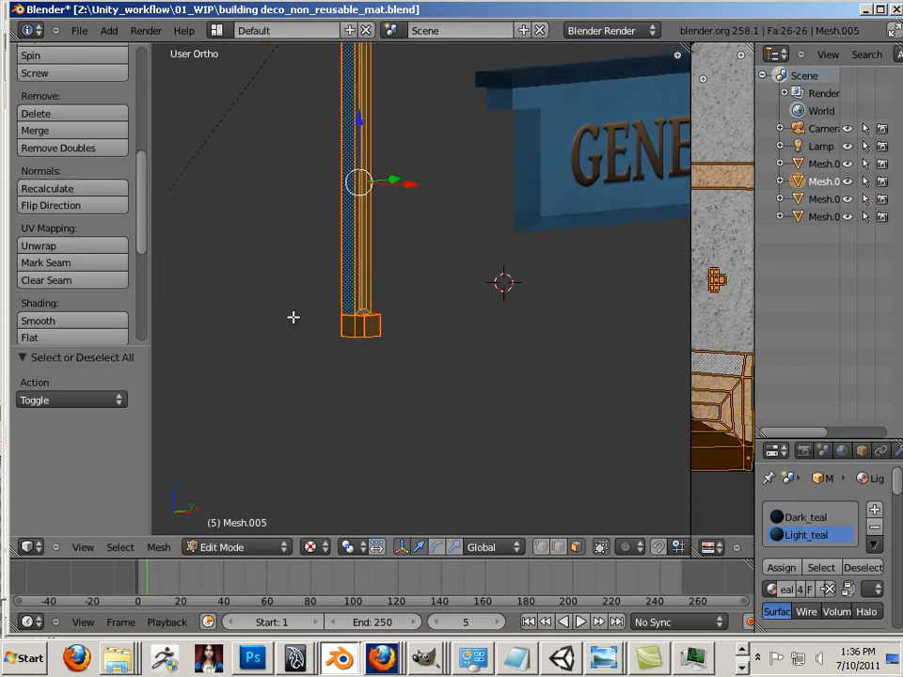
pyautogui.press('u')
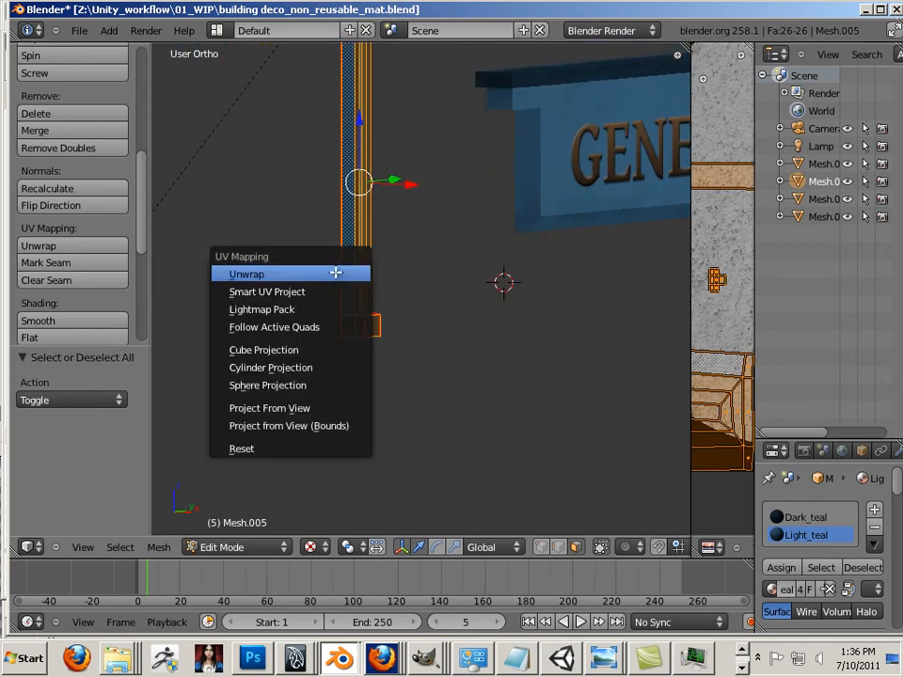
pyautogui.click(337, 272)
# Enlarge the UV/Image Editor, average the scale of the pillar's UV islands and pack them.
pyautogui.moveTo(690, 316); pyautogui.dragTo(239, 333)
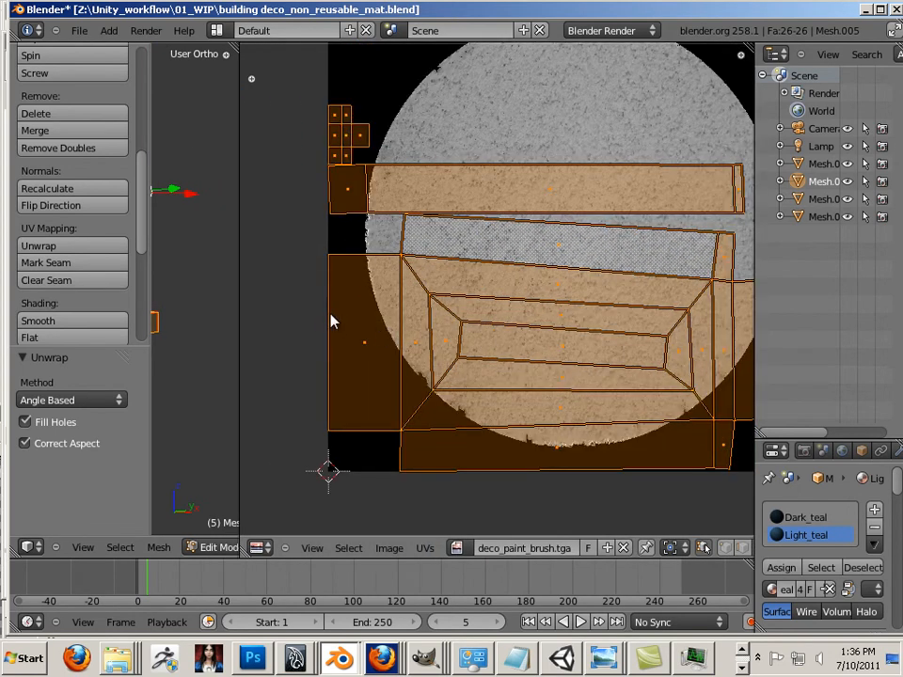
pyautogui.click(424, 548)
pyautogui.click(480, 402)
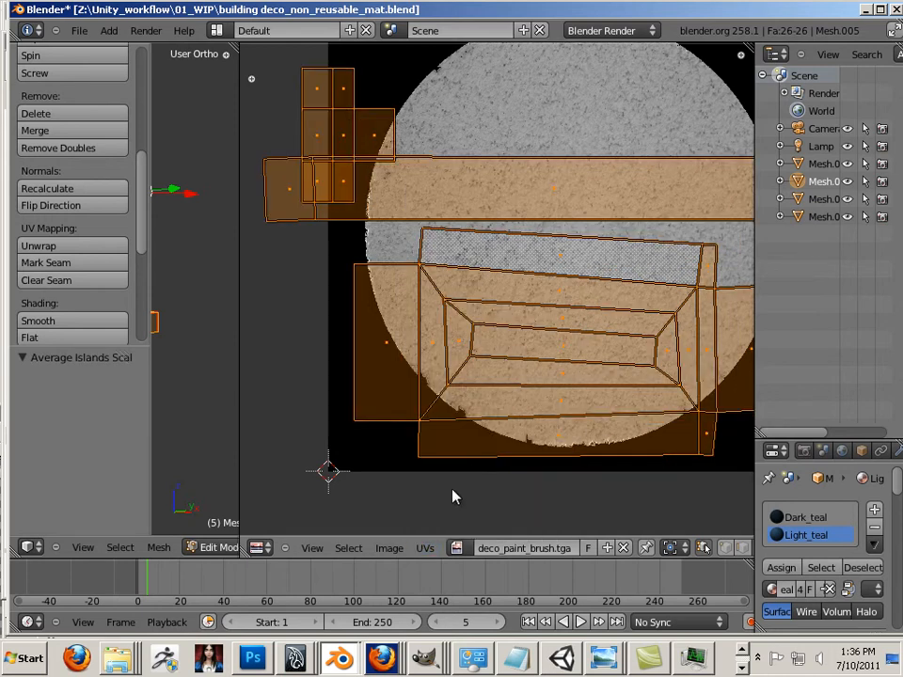
pyautogui.click(424, 548)
pyautogui.click(452, 421)
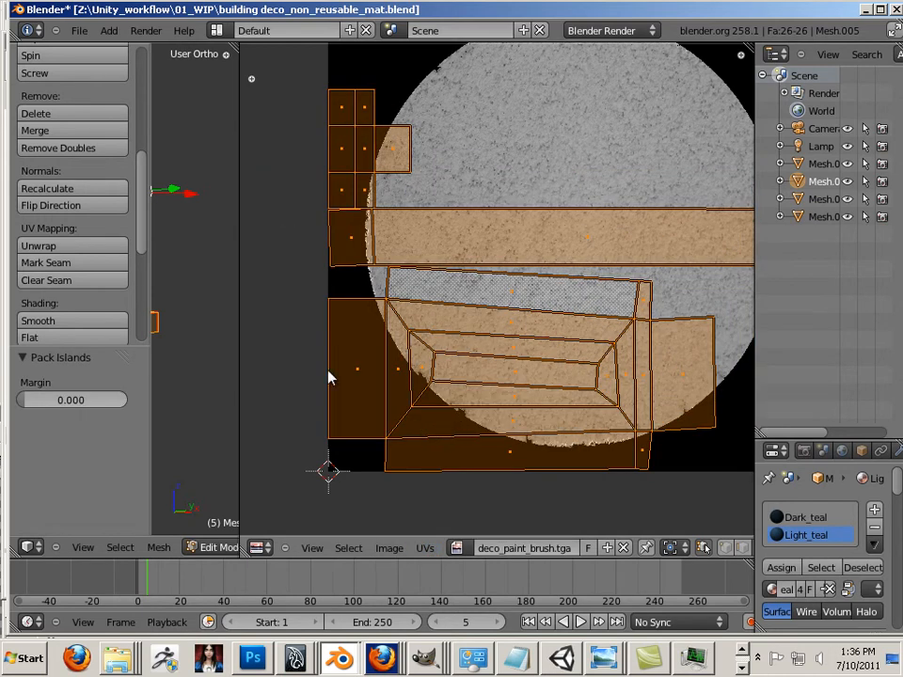
pyautogui.scroll(-3, 301, 343)
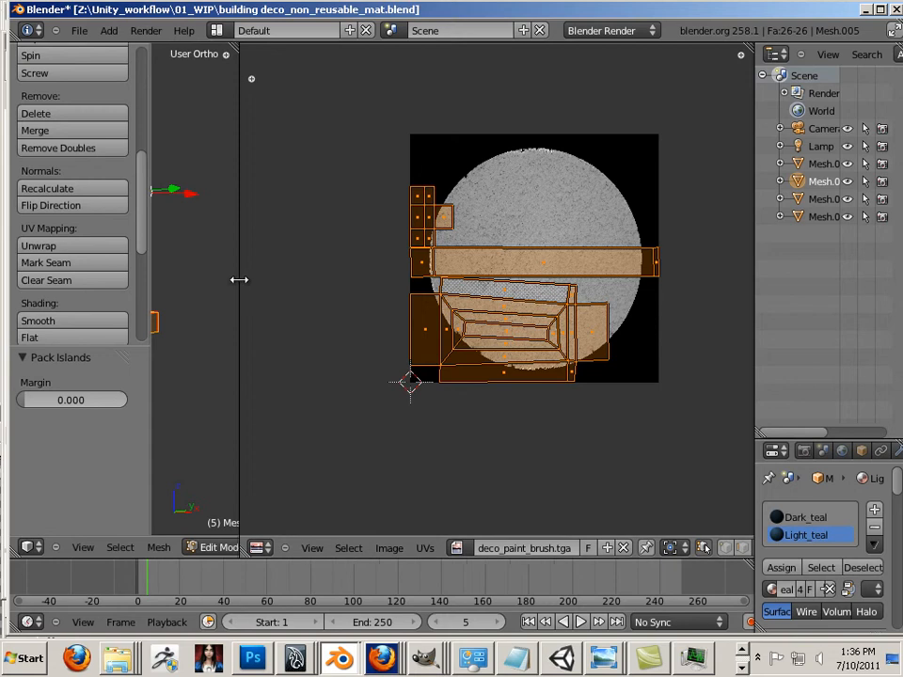
# Leave the pillar's Edit Mode, enter Edit Mode on the door frame, and average and pack its UV islands.
pyautogui.moveTo(239, 279); pyautogui.dragTo(548, 340)
pyautogui.keyDown('shift'); pyautogui.moveTo(402, 293); pyautogui.dragTo(386, 568, button='middle'); pyautogui.keyUp('shift')
pyautogui.press('Tab')
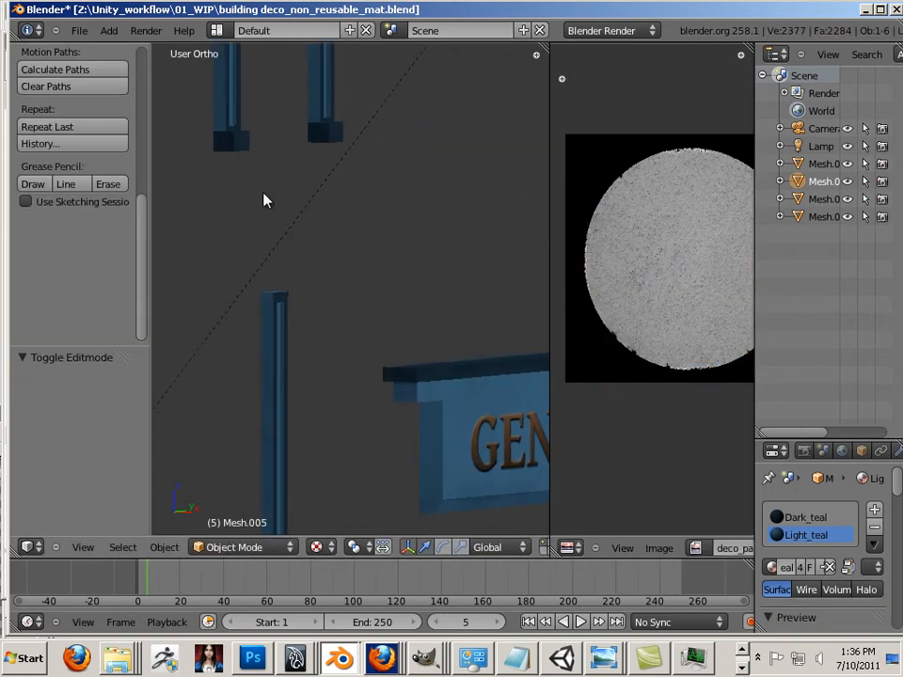
pyautogui.rightClick(224, 141)
pyautogui.press('Tab')
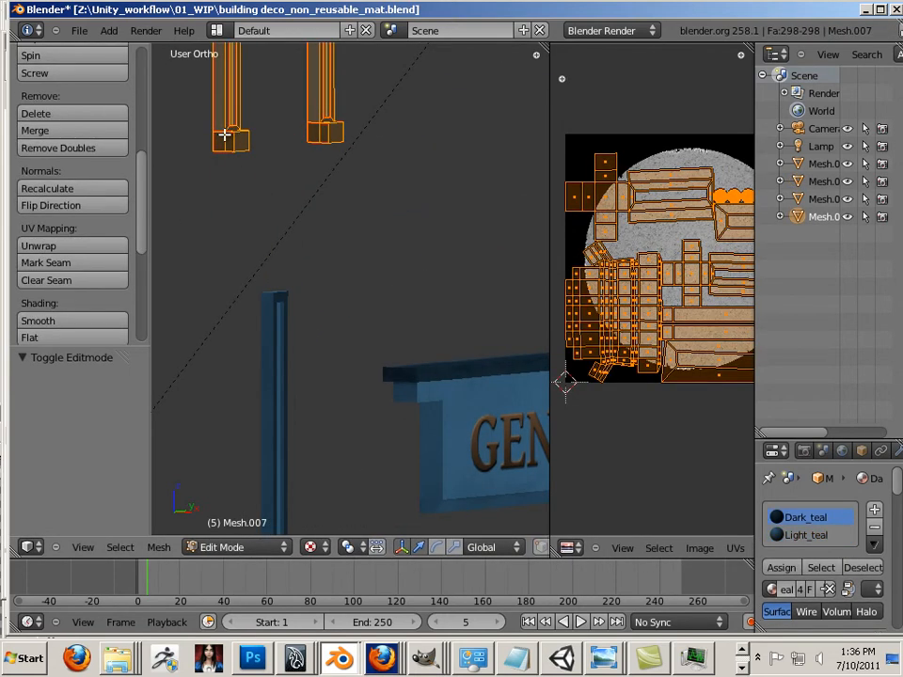
pyautogui.click(733, 548)
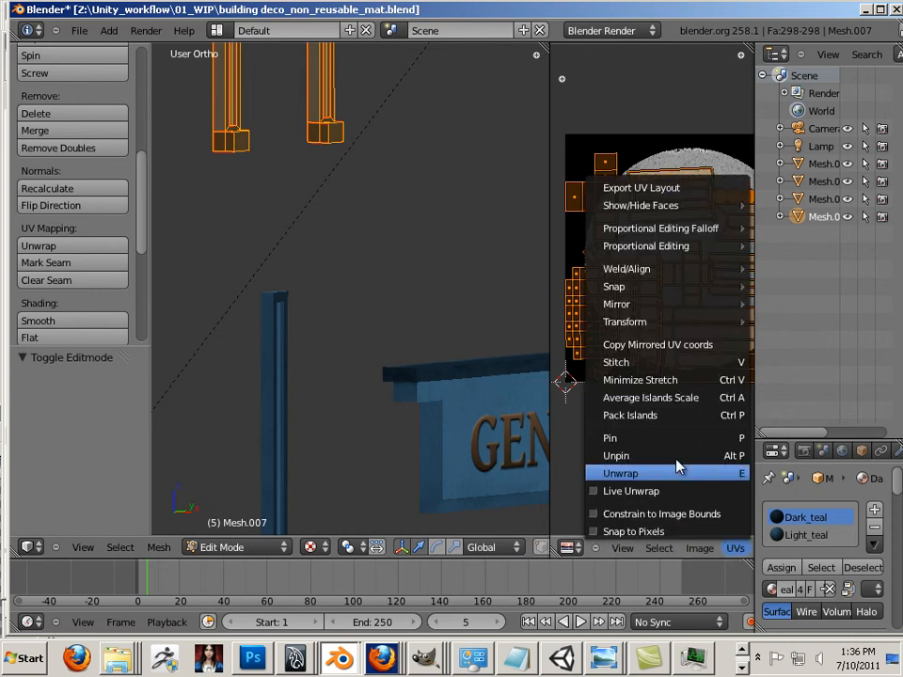
pyautogui.click(648, 398)
pyautogui.click(735, 549)
pyautogui.click(677, 361)
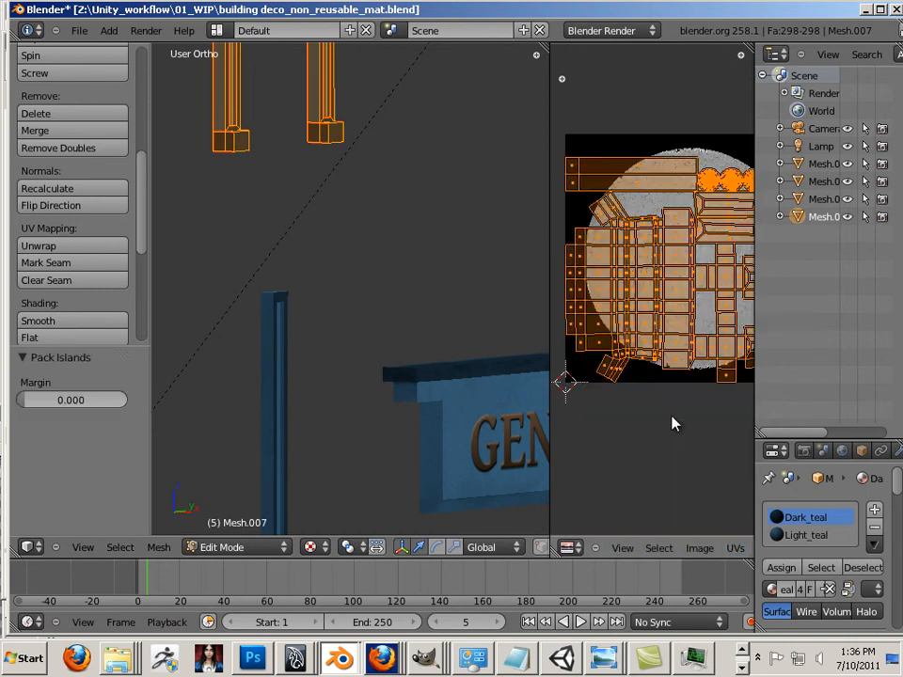
# Enlarge the 3D view, leave the door frame's Edit Mode and enter Edit Mode on the facade at its end corner.
pyautogui.moveTo(553, 379); pyautogui.dragTo(624, 404)
pyautogui.moveTo(485, 298); pyautogui.dragTo(439, 440, button='middle')
pyautogui.scroll(3, 365, 413)
pyautogui.scroll(5, 393, 419)
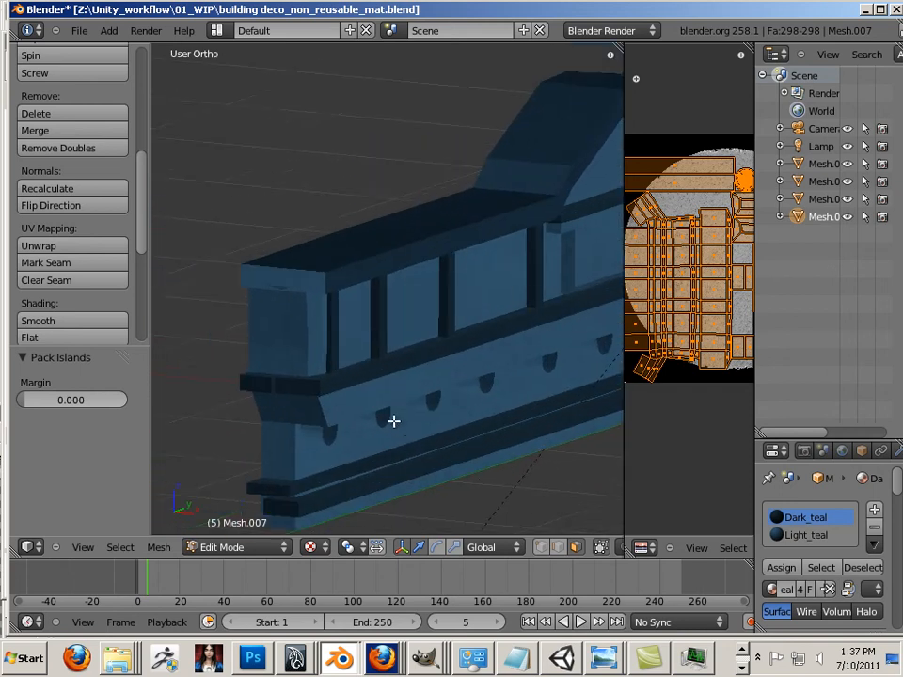
pyautogui.press('Tab')
pyautogui.rightClick(314, 314)
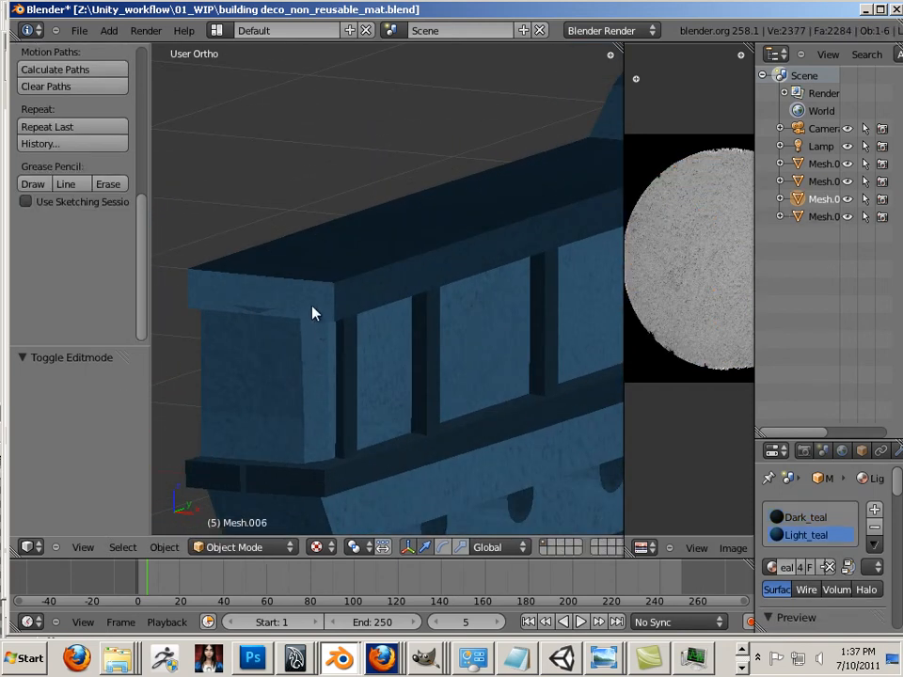
pyautogui.press('Tab')
# Assign the Dark_teal material to the two end faces of the facade's top ledge, then deselect them.
pyautogui.rightClick(324, 304)
pyautogui.keyDown('shift'); pyautogui.rightClick(251, 293); pyautogui.keyUp('shift')
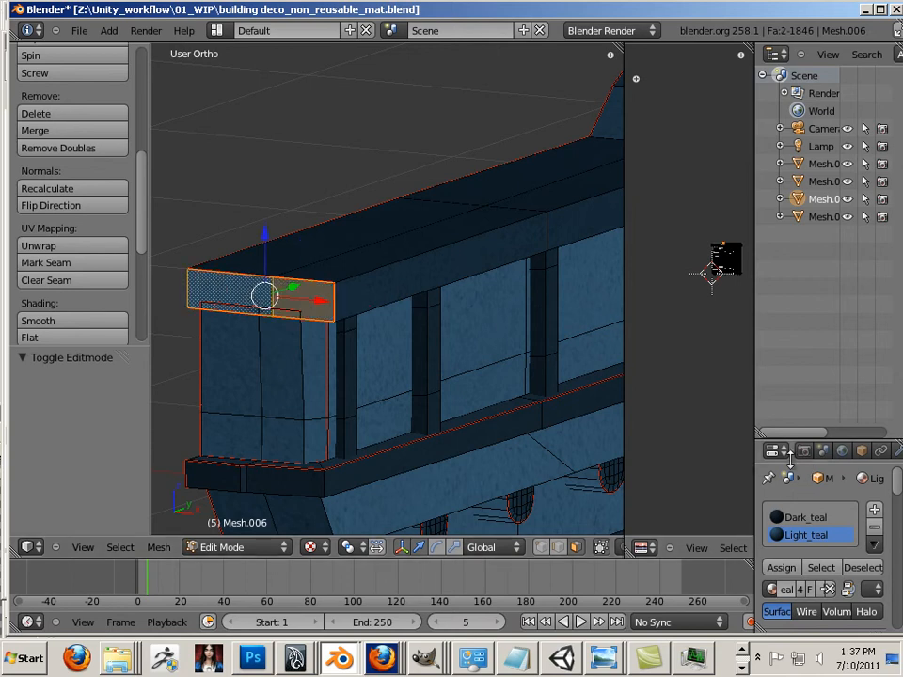
pyautogui.moveTo(754, 422); pyautogui.dragTo(610, 451)
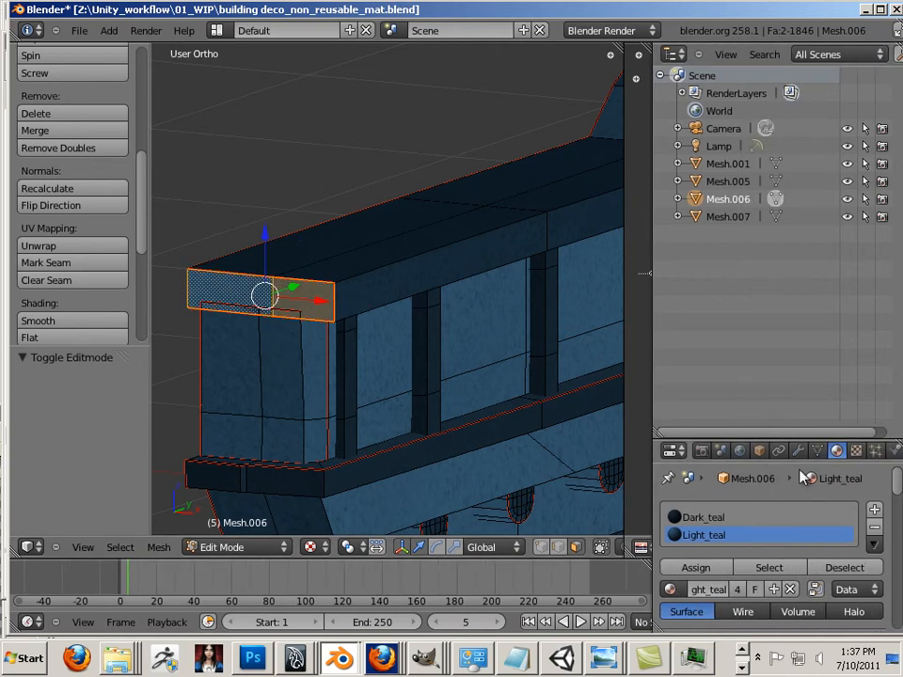
pyautogui.click(738, 517)
pyautogui.click(696, 566)
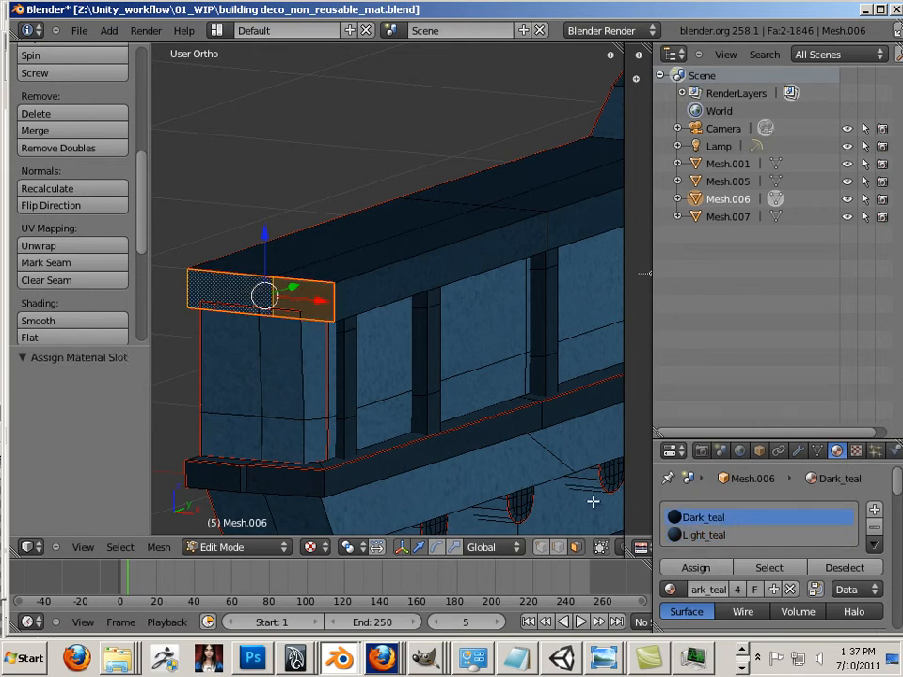
pyautogui.press('a')
# Assign Dark_teal to the two faces at the opposite end of the top ledge and clear the selection.
pyautogui.moveTo(520, 443); pyautogui.dragTo(377, 351, button='middle')
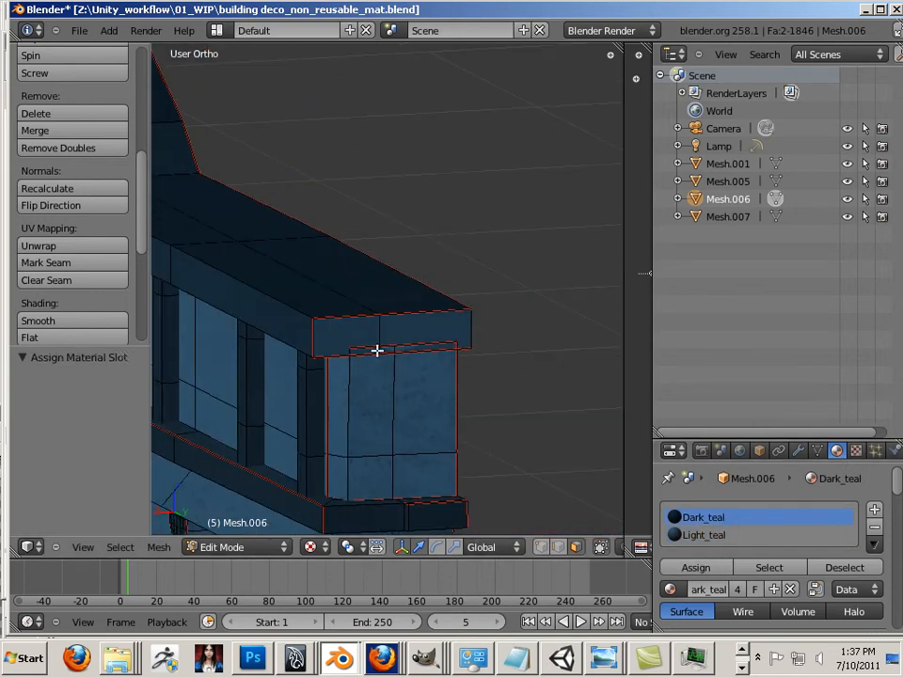
pyautogui.rightClick(409, 328)
pyautogui.keyDown('shift'); pyautogui.rightClick(358, 347); pyautogui.keyUp('shift')
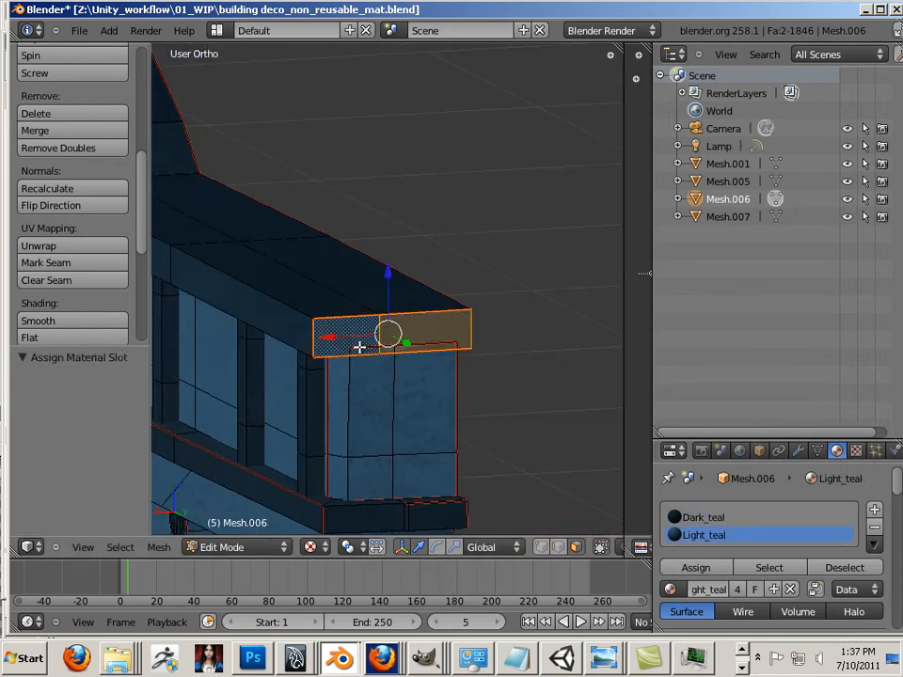
pyautogui.click(698, 518)
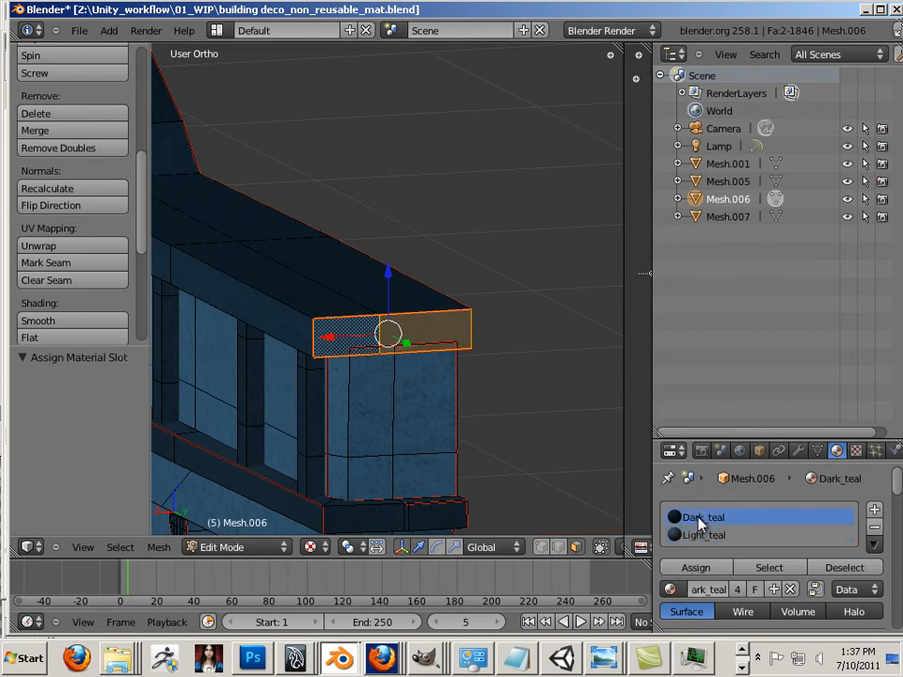
pyautogui.click(696, 568)
pyautogui.press('a')
# Return the facade to Object Mode and check the material at the top ledge's end corner.
pyautogui.moveTo(290, 411); pyautogui.dragTo(647, 424, button='middle')
pyautogui.moveTo(400, 363); pyautogui.dragTo(327, 352, button='middle')
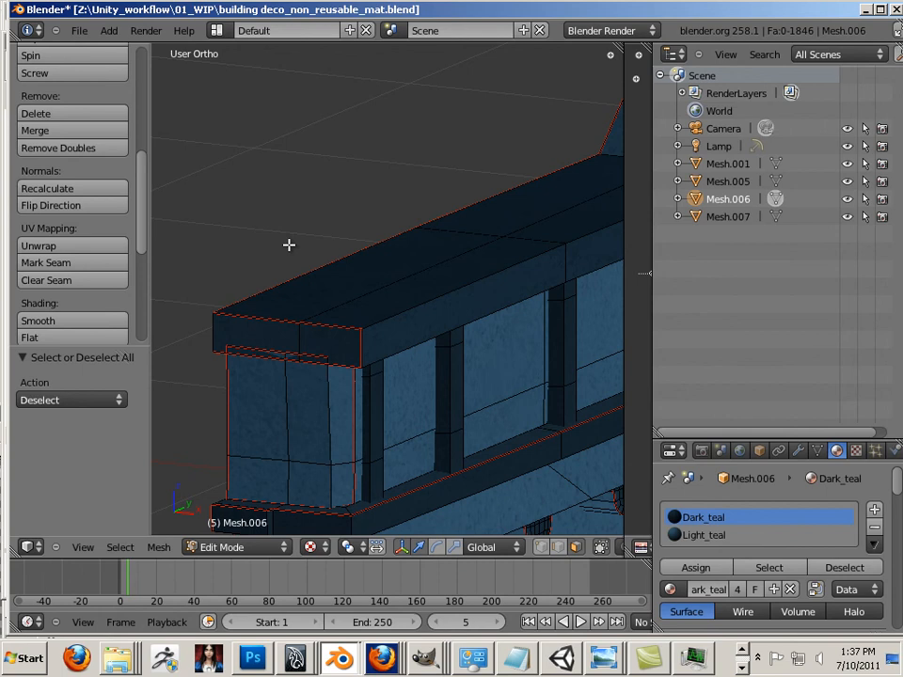
pyautogui.press('Tab')
pyautogui.moveTo(289, 244); pyautogui.dragTo(271, 284, button='middle')
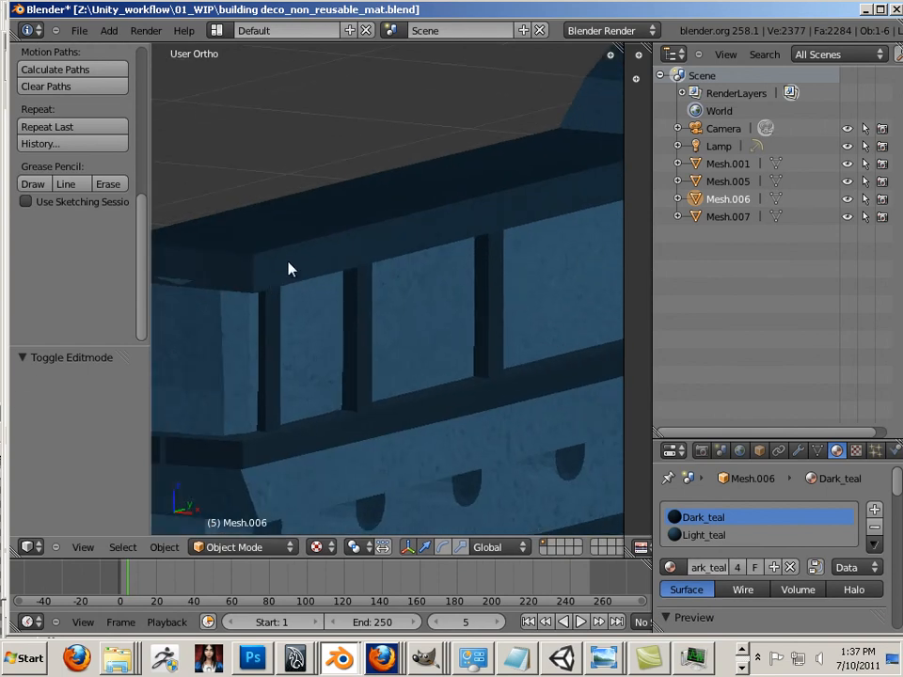
# Select the whole top ledge as linked geometry in Edit Mode and examine its end in Right Ortho view.
pyautogui.press('Tab')
pyautogui.rightClick(242, 263)
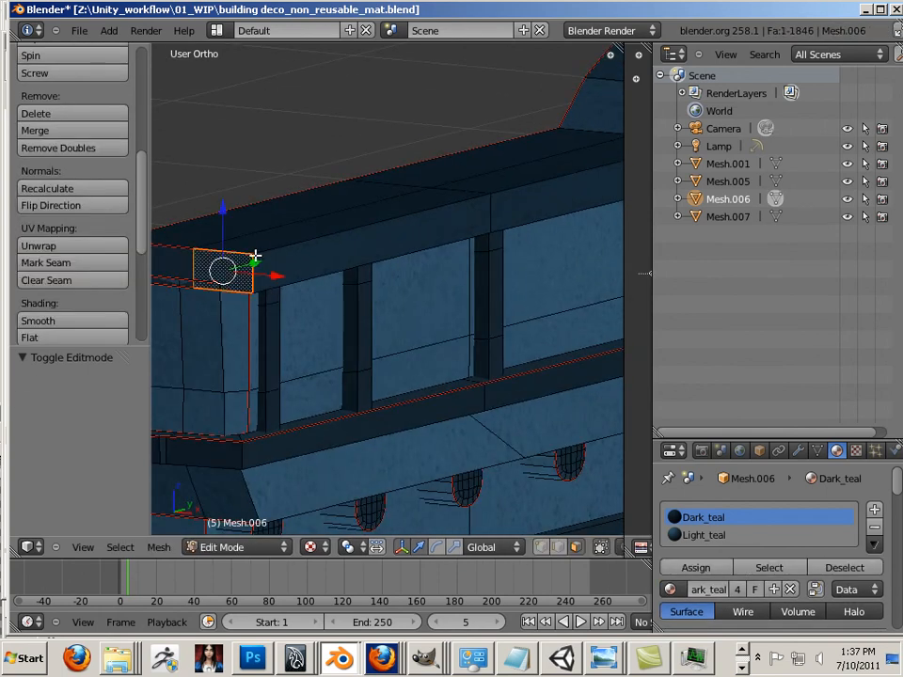
pyautogui.press('l')
pyautogui.moveTo(264, 295); pyautogui.dragTo(510, 326, button='middle')
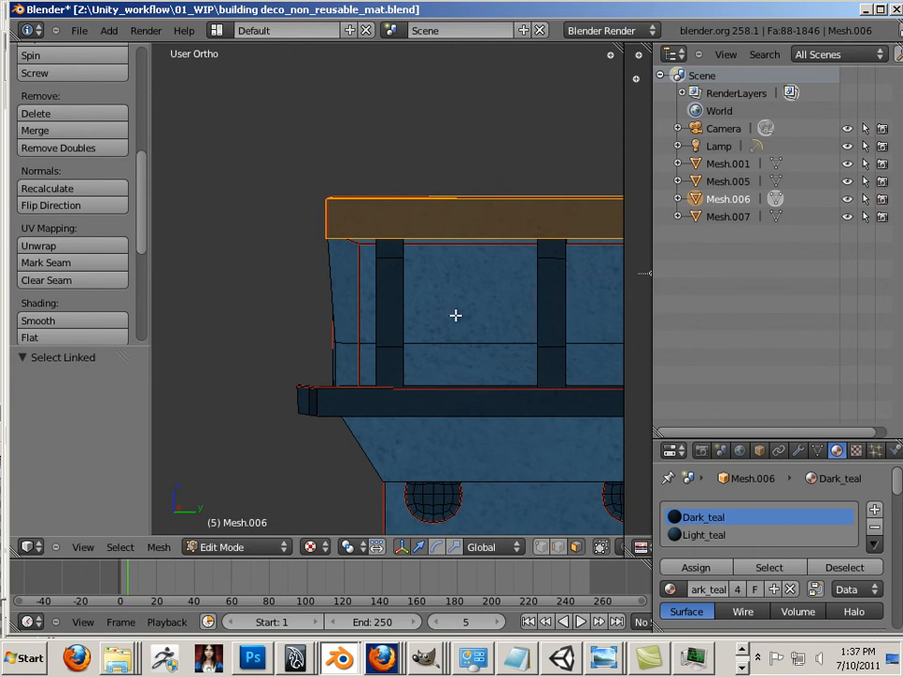
pyautogui.press('3')
pyautogui.press('KP_3')
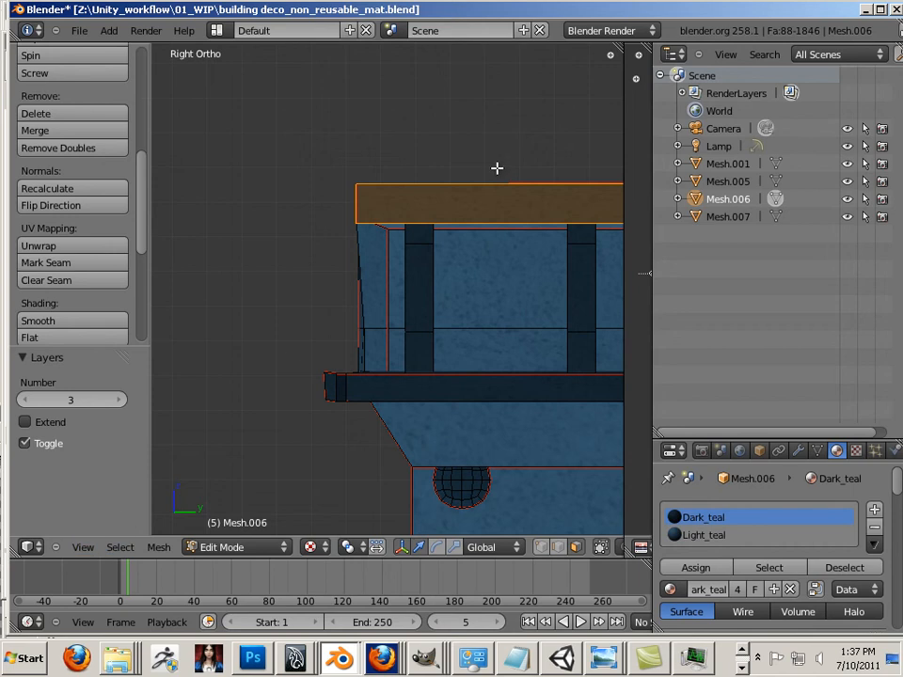
# Switch to vertex selection, clear the selection, make hidden vertices selectable and pick vertices at the top ledge's end corner.
pyautogui.click(542, 549)
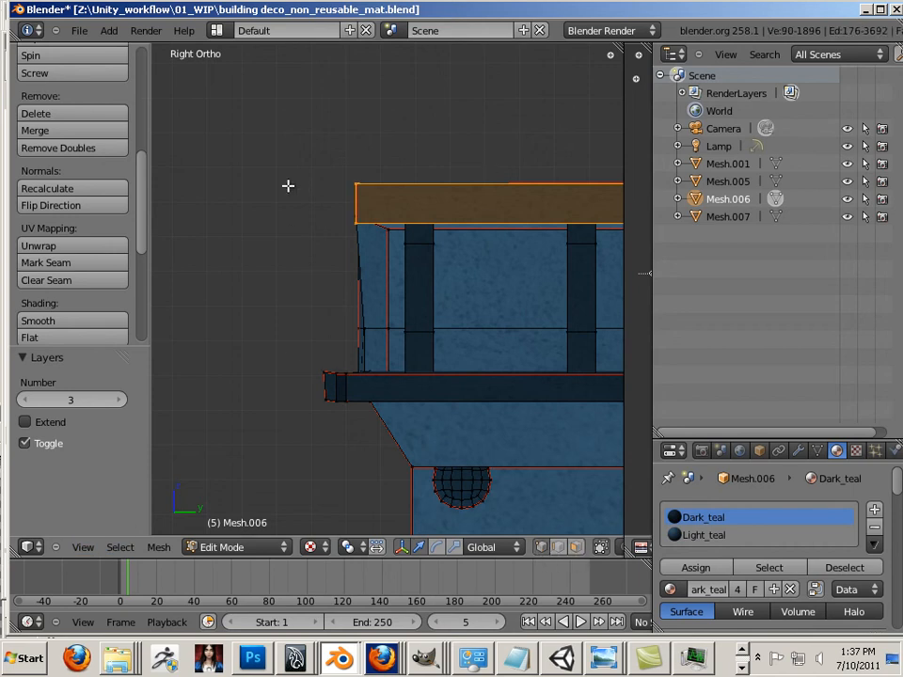
pyautogui.press('a')
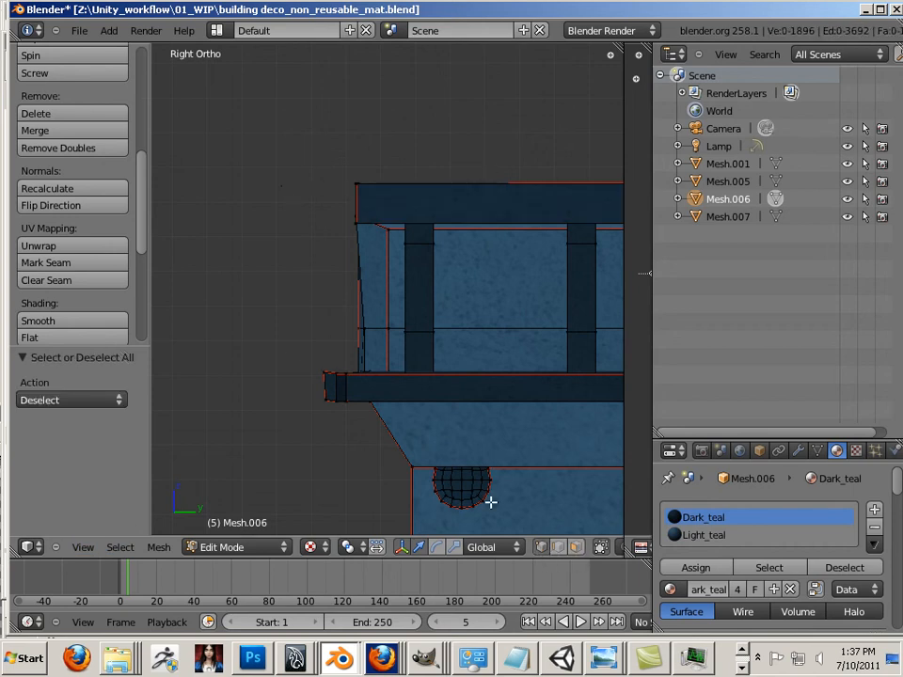
pyautogui.click(601, 548)
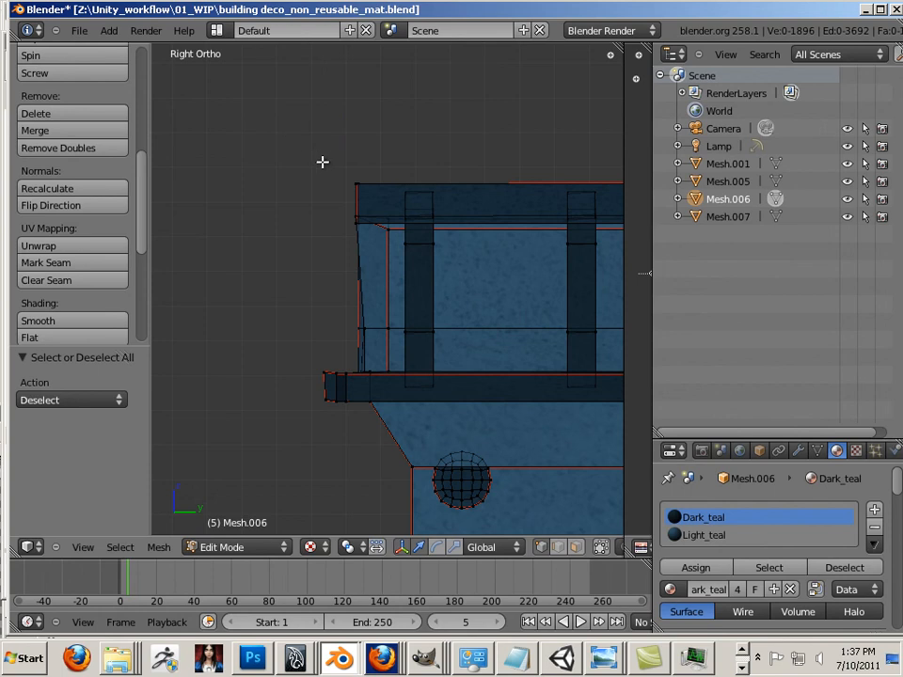
pyautogui.rightClick(353, 184)
pyautogui.keyDown('shift'); pyautogui.rightClick(361, 222); pyautogui.keyUp('shift')
pyautogui.scroll(3, 363, 228)
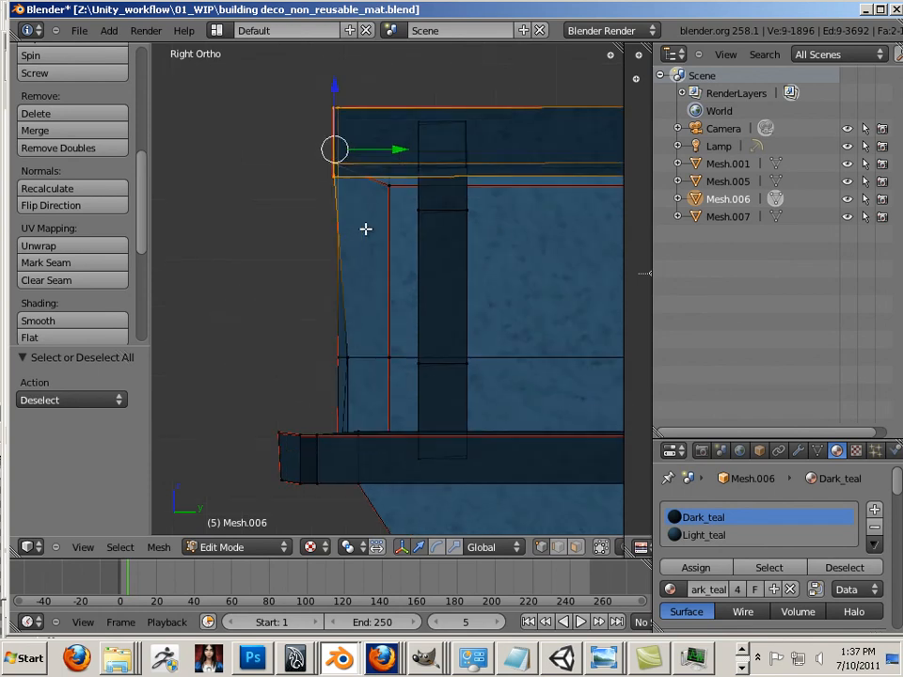
pyautogui.rightClick(350, 102)
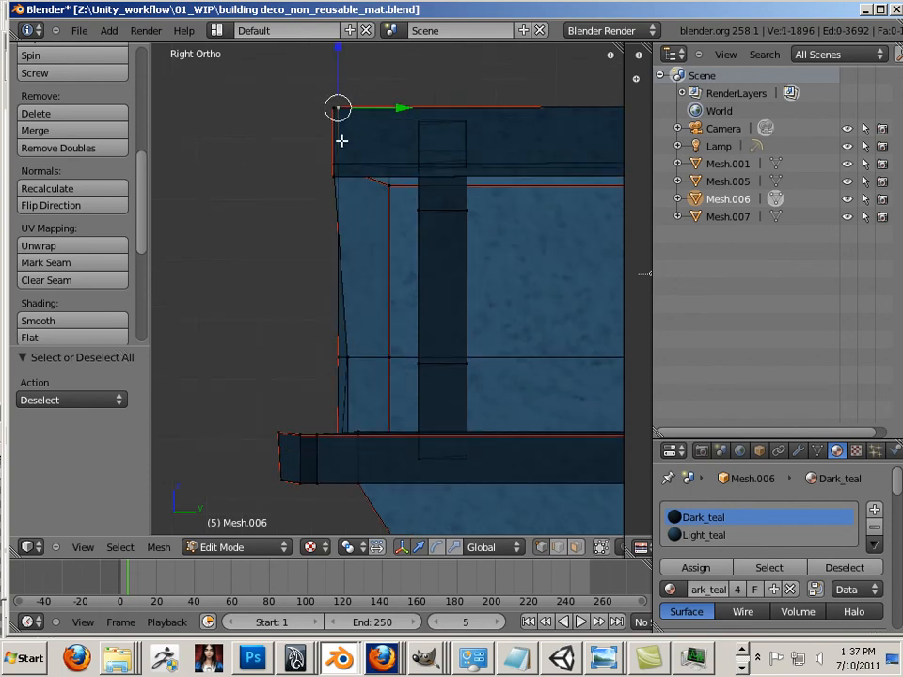
pyautogui.scroll(2, 341, 140)
pyautogui.keyDown('shift'); pyautogui.moveTo(320, 159); pyautogui.dragTo(335, 262, button='middle'); pyautogui.keyUp('shift')
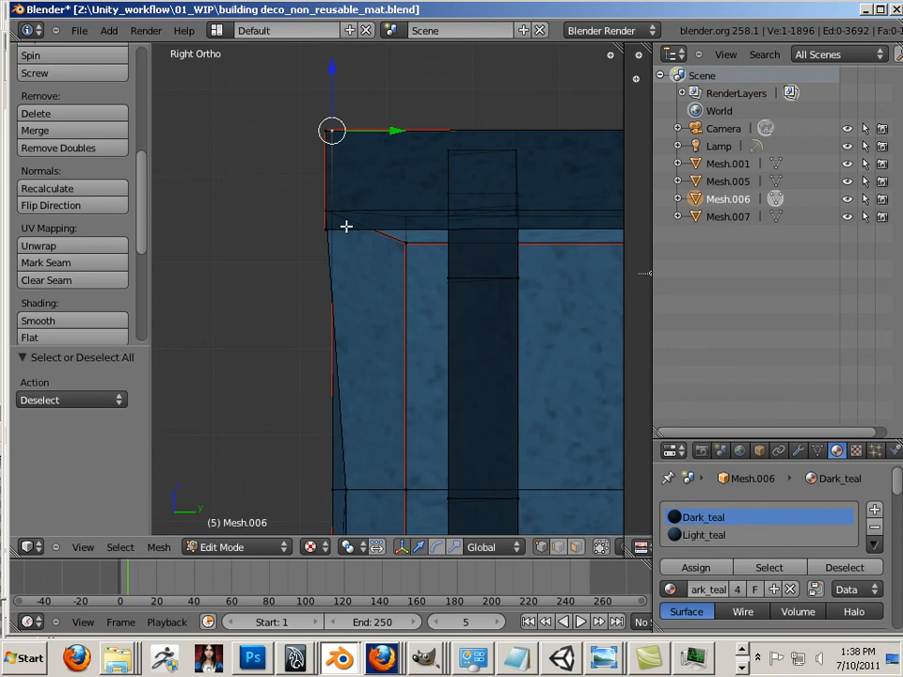
# Box-select the wall's upper corner vertices behind the top ledge and move them 0.01225 along Y.
pyautogui.rightClick(349, 202)
pyautogui.press('b')
pyautogui.moveTo(347, 203); pyautogui.dragTo(315, 243)
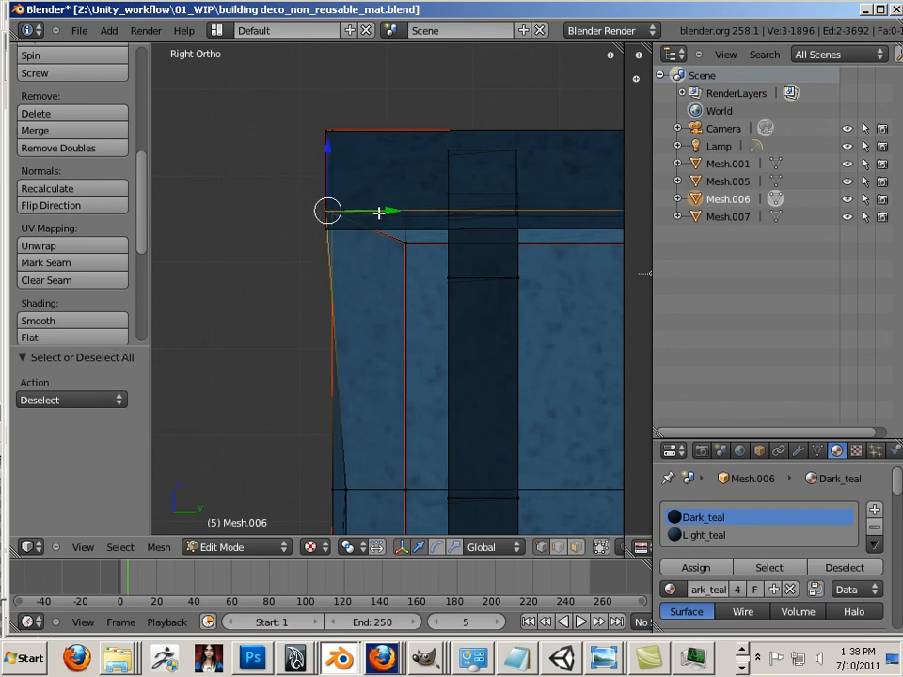
pyautogui.moveTo(371, 211); pyautogui.dragTo(402, 212)
pyautogui.scroll(-4, 393, 211)
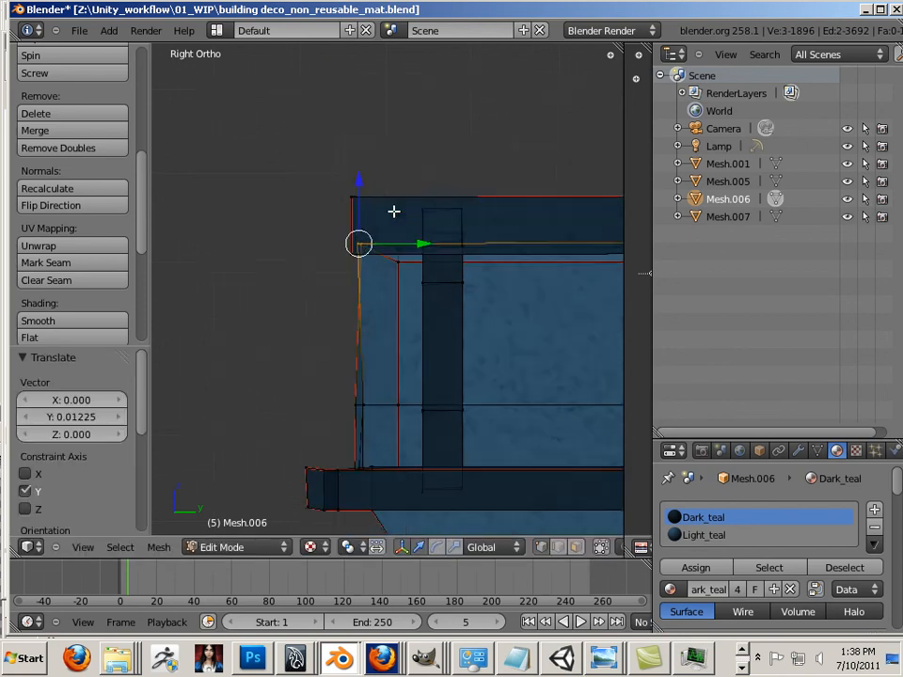
pyautogui.keyDown('shift'); pyautogui.moveTo(444, 243); pyautogui.dragTo(320, 312, button='middle'); pyautogui.keyUp('shift')
pyautogui.scroll(5, 367, 297)
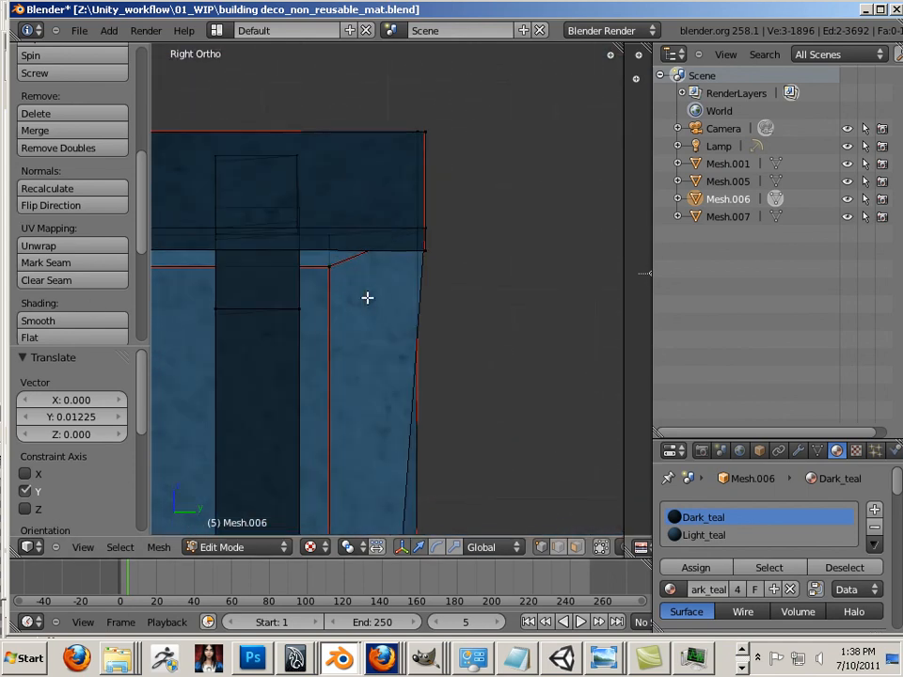
pyautogui.rightClick(402, 220)
pyautogui.press('b')
pyautogui.moveTo(404, 222); pyautogui.dragTo(479, 248)
pyautogui.hotkey('ctrl', 'z')
pyautogui.hotkey('ctrl', 'z')
# Box-select the wall's upper corner vertices at the facade's opposite end and move them -0.01531 along Y.
pyautogui.rightClick(402, 218)
pyautogui.press('b')
pyautogui.moveTo(407, 223); pyautogui.dragTo(478, 224)
# Look over the facade in the side view, from its end corner across the raised central section.
pyautogui.keyDown('shift'); pyautogui.moveTo(481, 353); pyautogui.dragTo(559, 93, button='middle'); pyautogui.keyUp('shift')
pyautogui.scroll(-14, 563, 296)
pyautogui.keyDown('shift'); pyautogui.moveTo(292, 223); pyautogui.dragTo(577, 280, button='middle'); pyautogui.keyUp('shift')
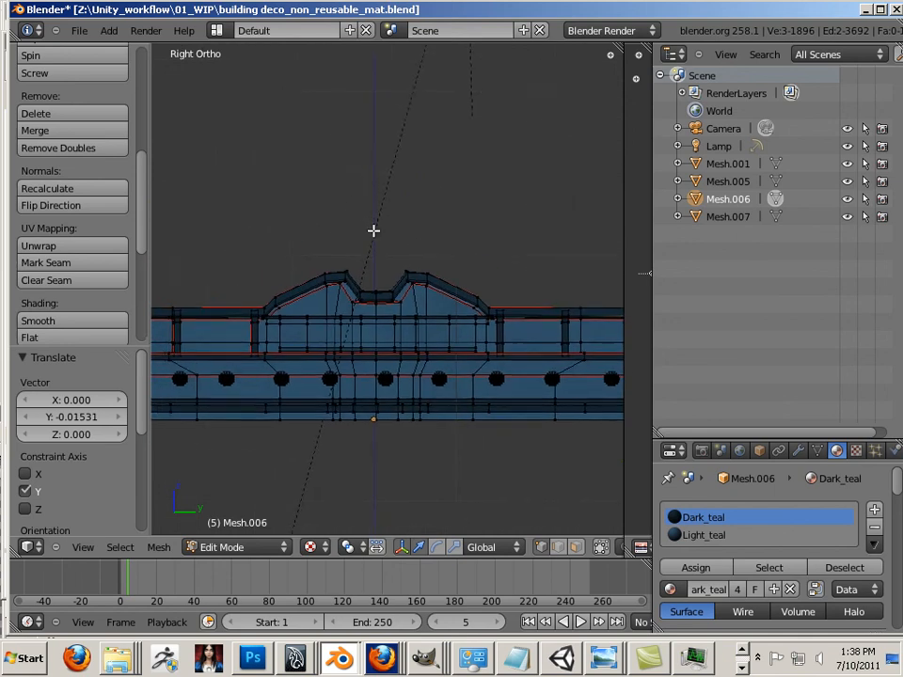
pyautogui.keyDown('shift'); pyautogui.moveTo(372, 230); pyautogui.dragTo(472, 197, button='middle'); pyautogui.keyUp('shift')
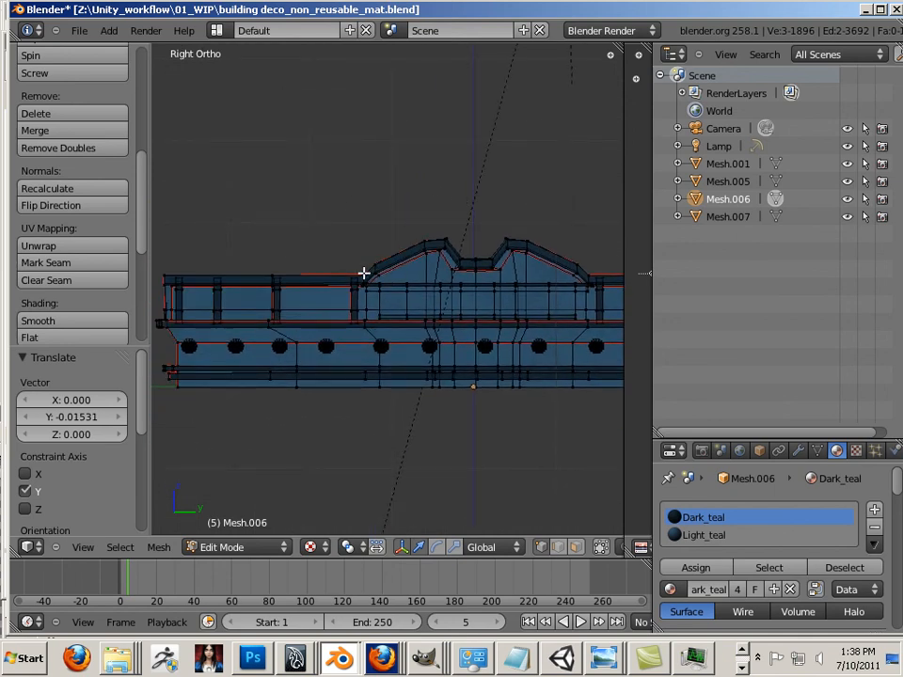